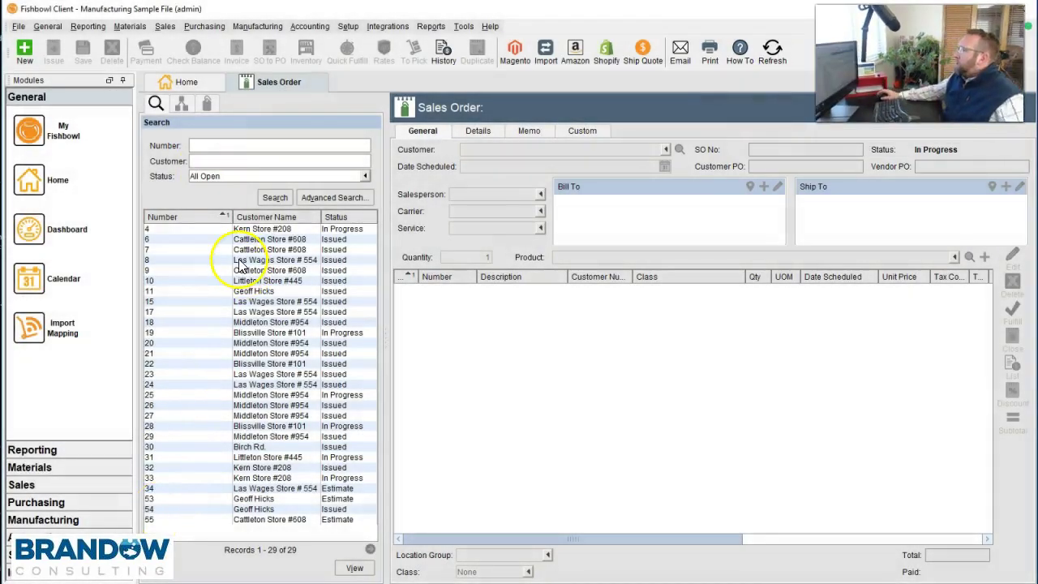
- Start sales order 56 for Kern Store #208 and request product ANBA-BL Anchor Base, Black
click(24, 51)
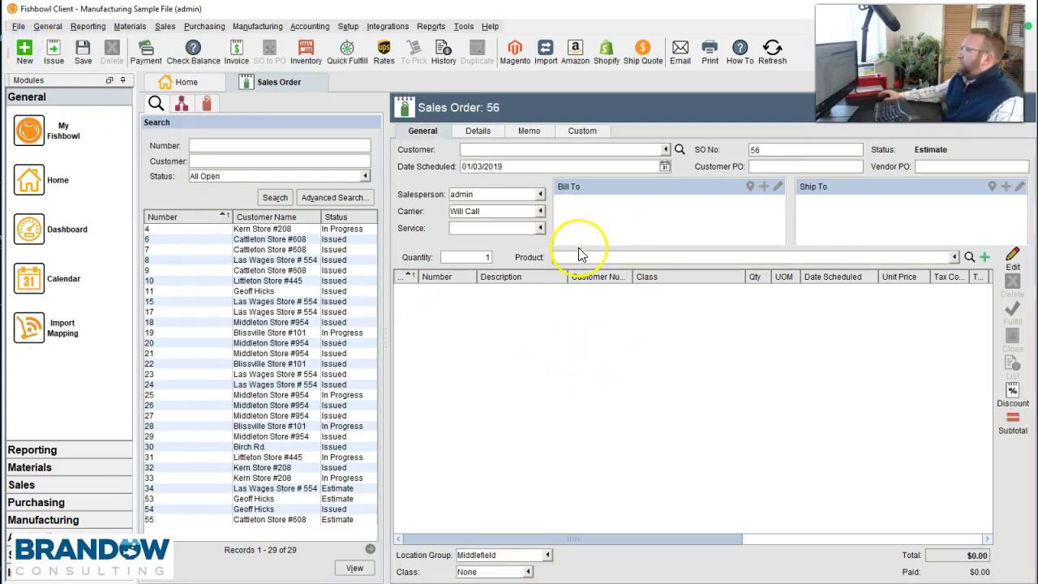
click(665, 150)
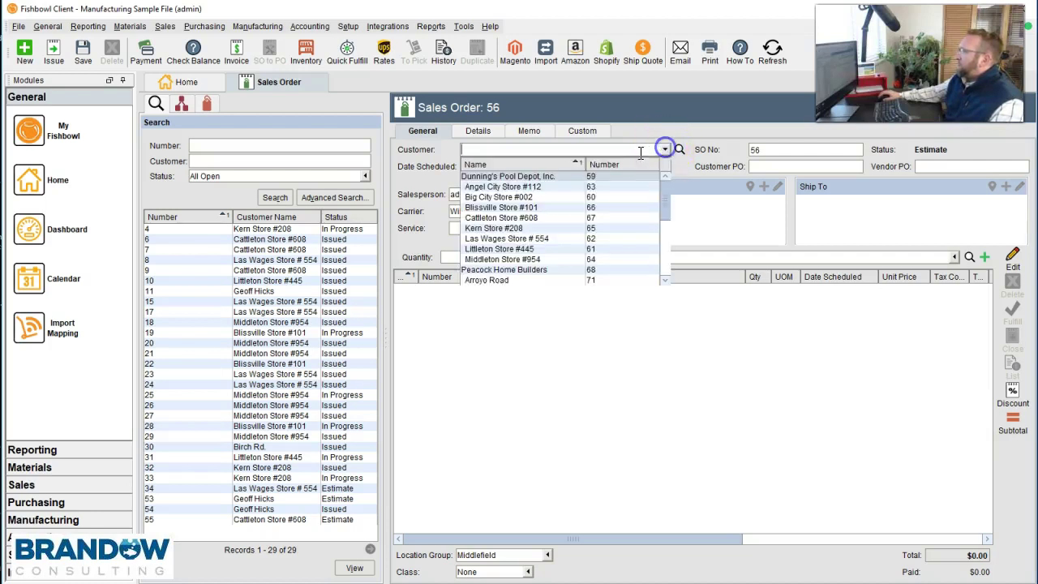
click(526, 229)
click(645, 257)
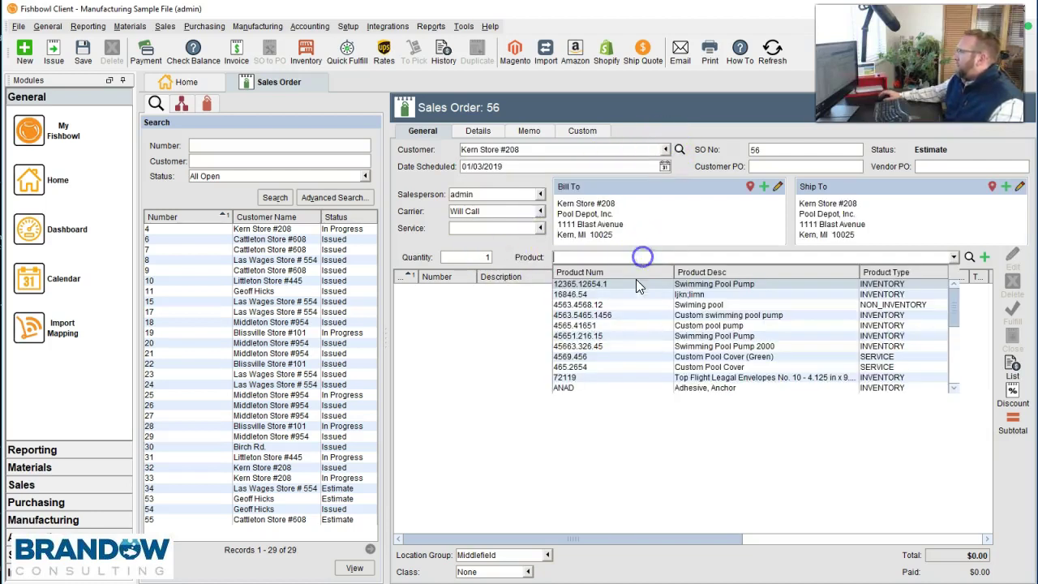
drag(953, 300, 954, 387)
text(anch)
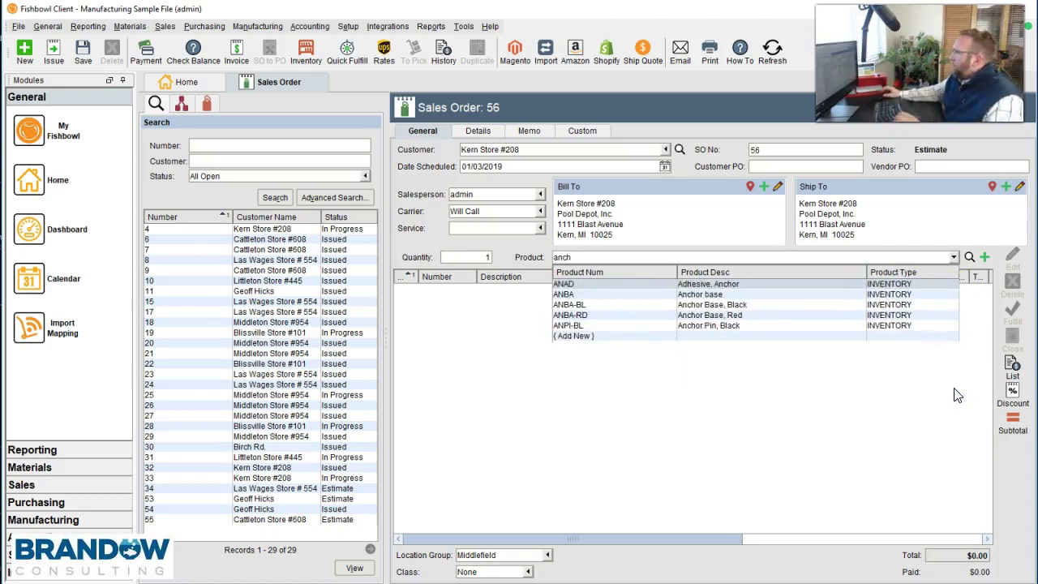
click(614, 305)
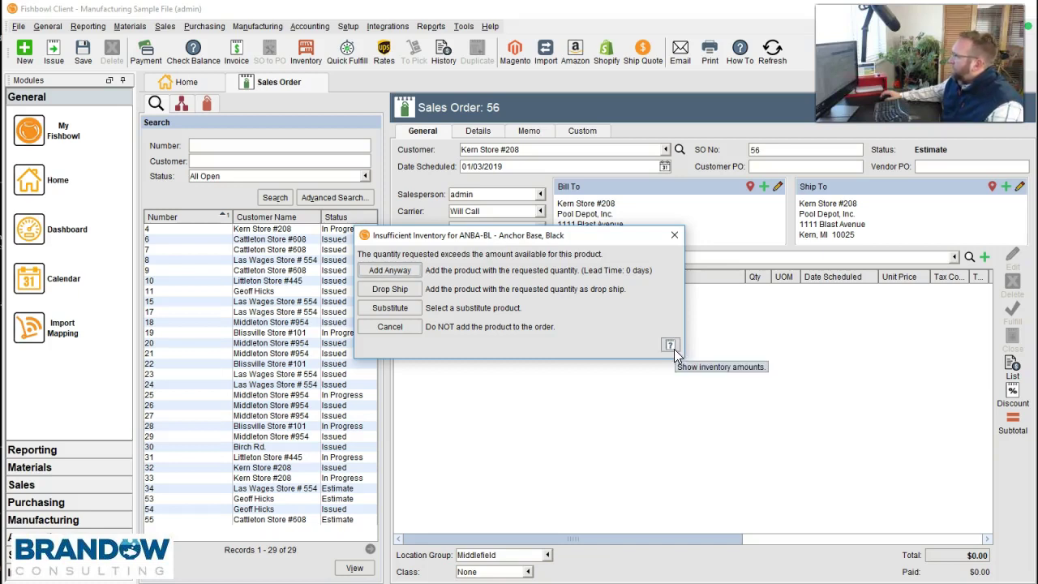
- Check ANBA-BL stock by group and add Anchor Base, Black anyway at $7.50
click(672, 347)
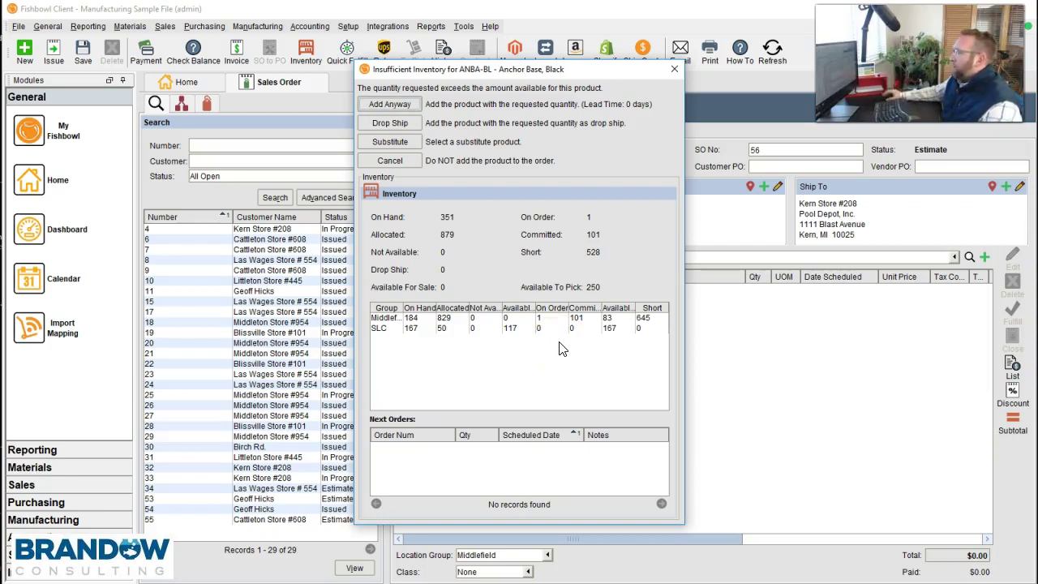
click(452, 439)
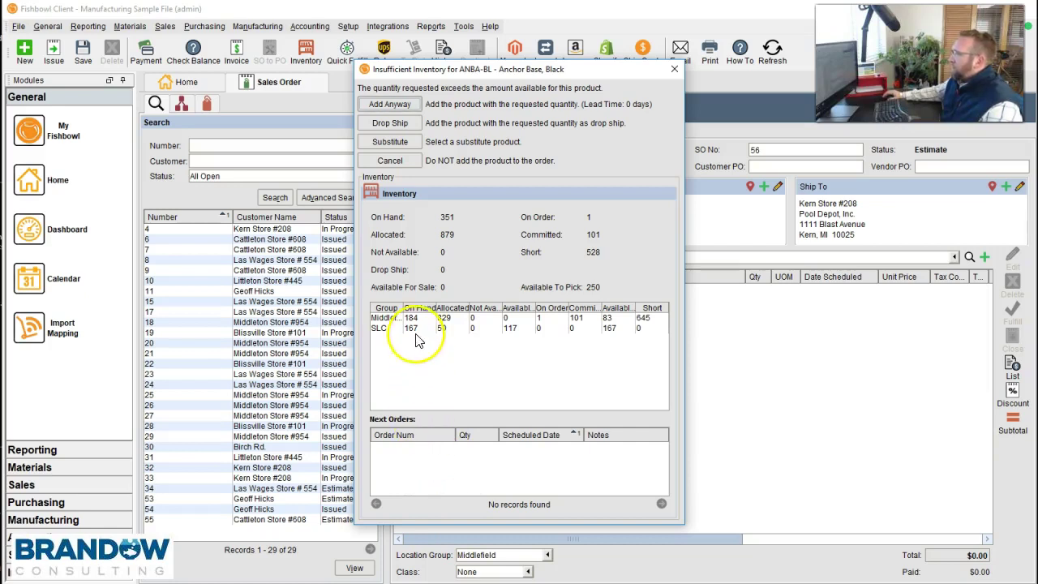
drag(405, 308, 418, 308)
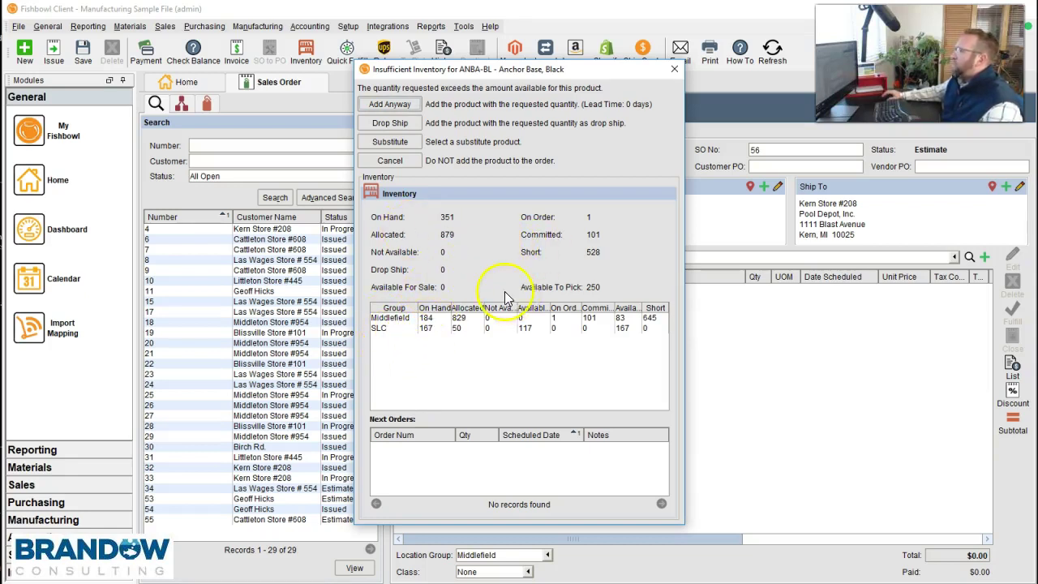
click(399, 105)
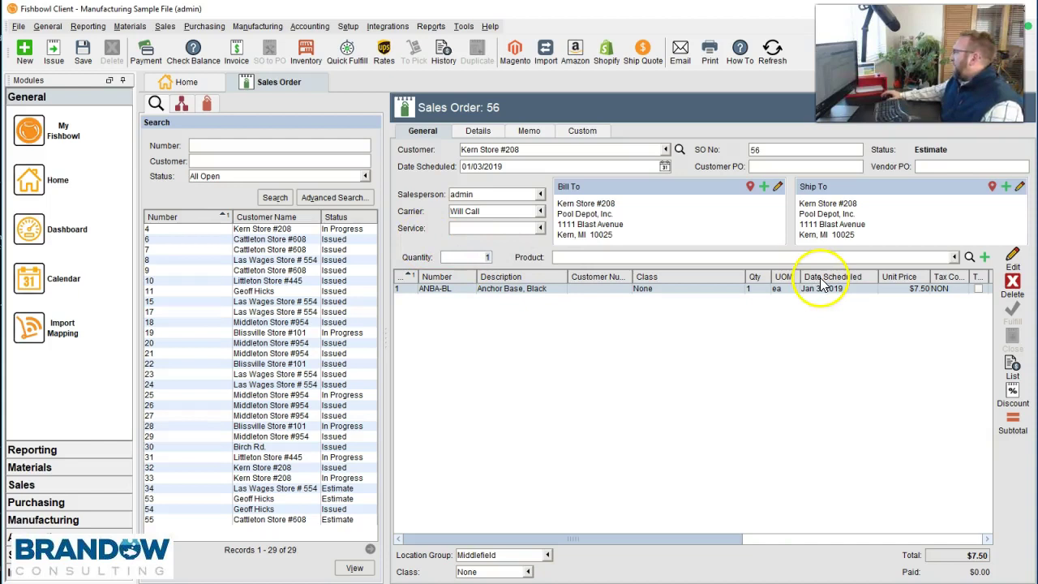
- Review the ANBA-BL line's pricing and costing: average cost $30.01382, layers totalling $9,183.05415
click(1015, 262)
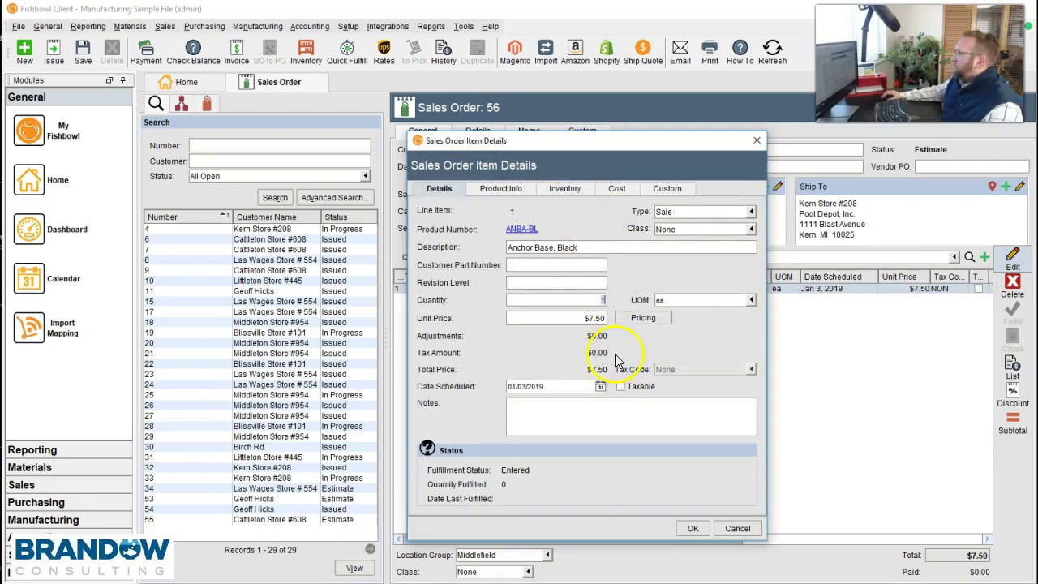
click(532, 387)
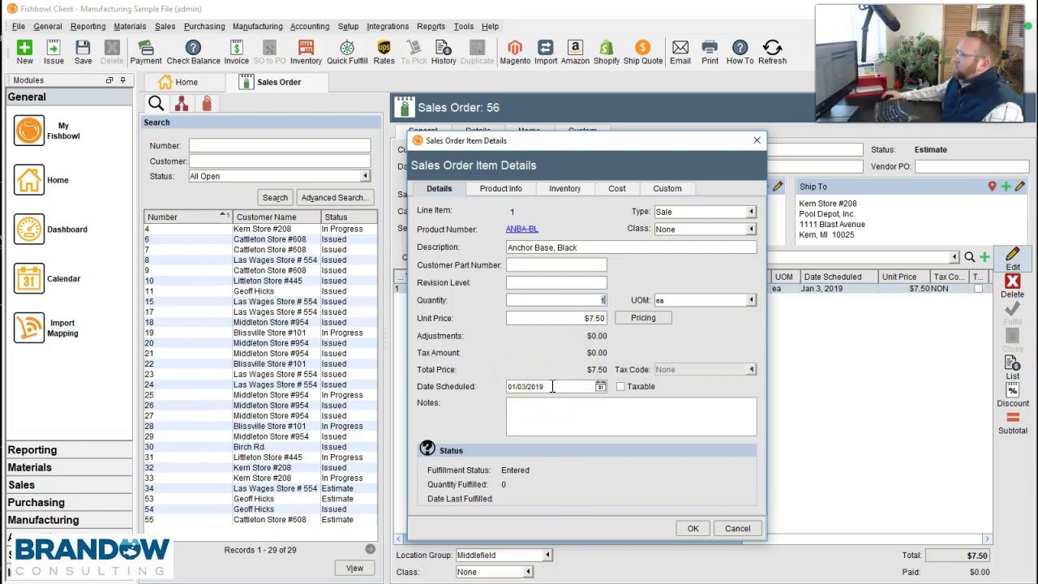
click(640, 320)
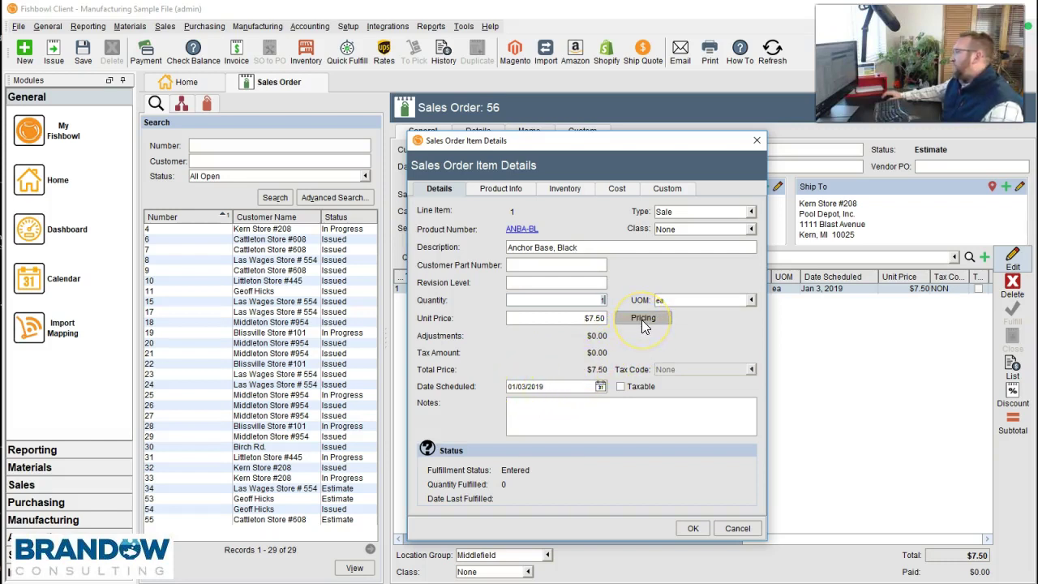
click(618, 190)
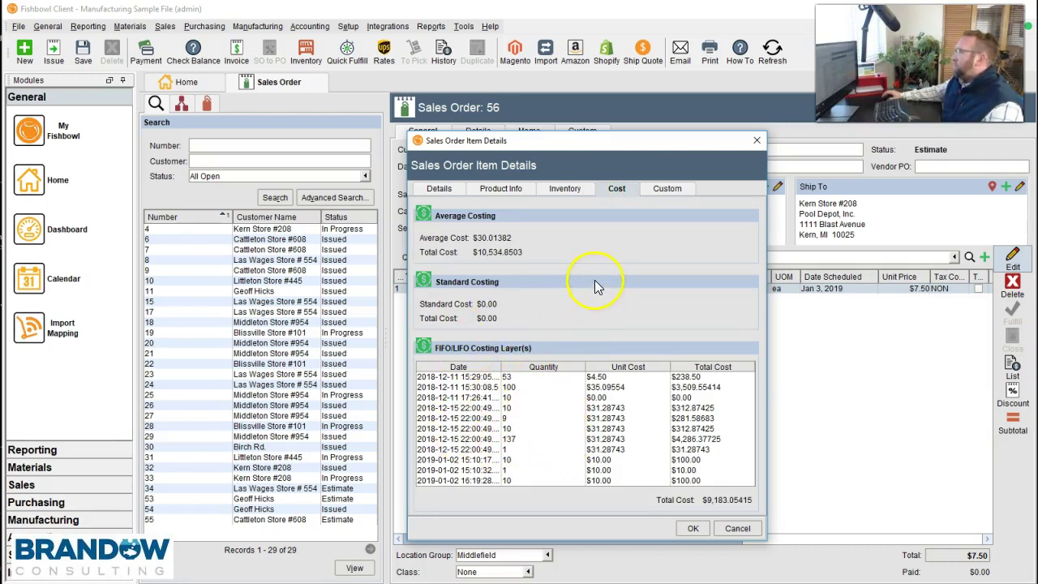
- Show order 55's Anchor base inventory: 19,700 on hand, 120 allocated, 19,580 available
click(562, 189)
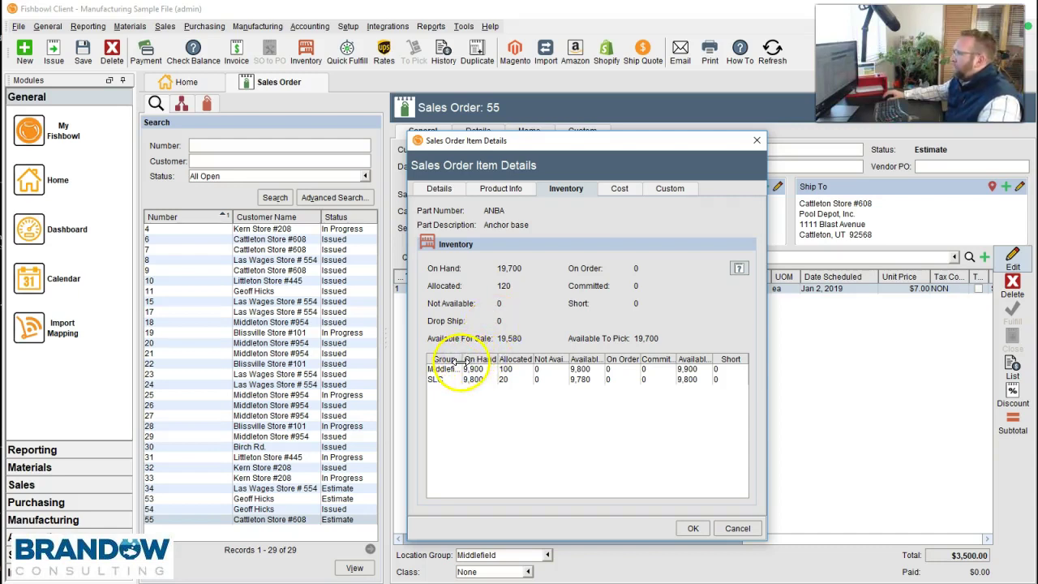
- Widen the Group and On Hand columns to read Middlefield 9,900 and SLC 9,800 on hand
drag(461, 358, 487, 359)
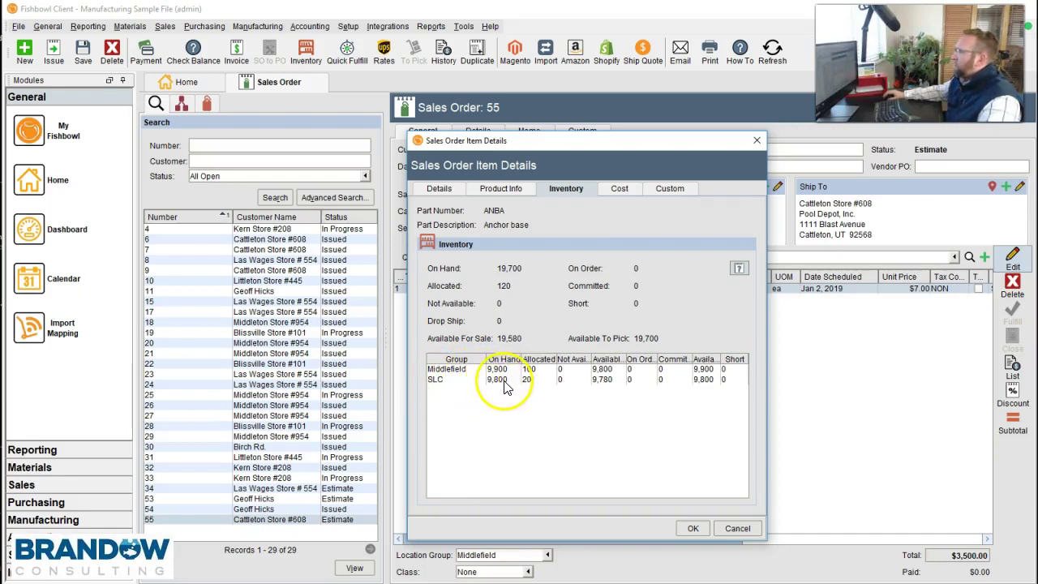
drag(523, 359, 537, 358)
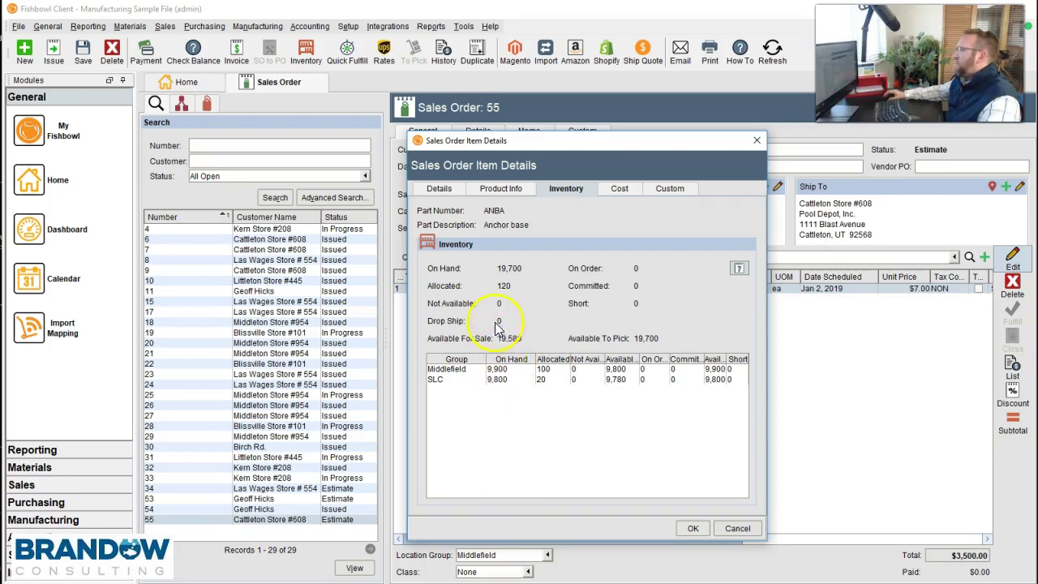
mouse_move(508, 293)
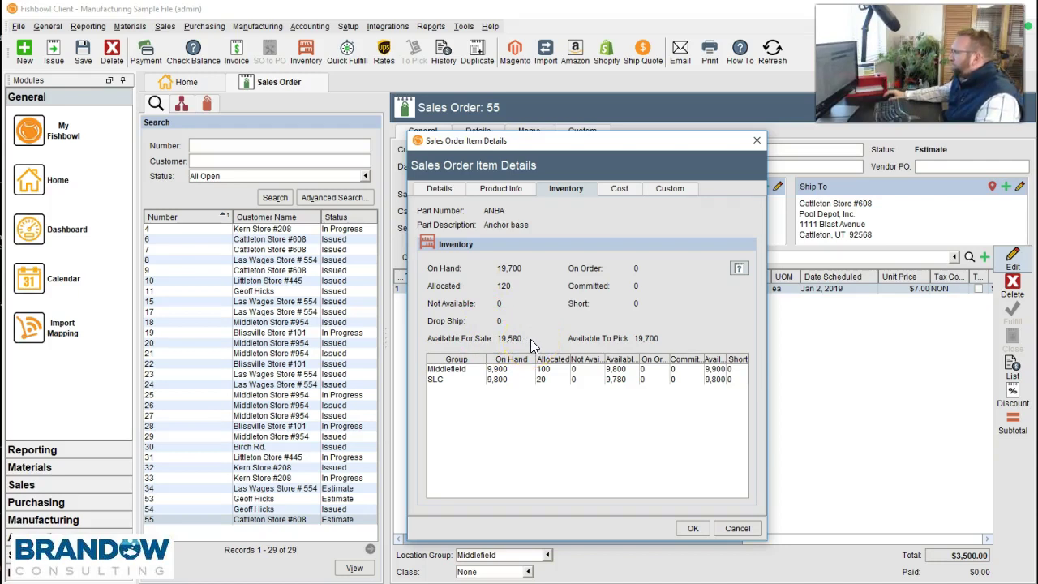
- Add 1,000 ANPI-BL Anchor Pin, Black at $5.50 as line 2 of order 55
click(737, 528)
click(560, 257)
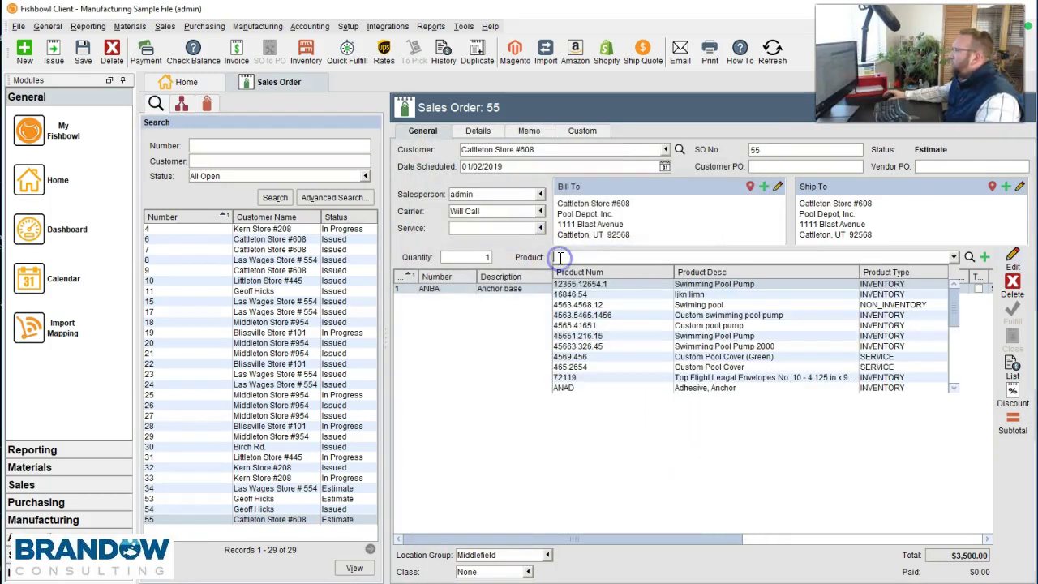
click(492, 258)
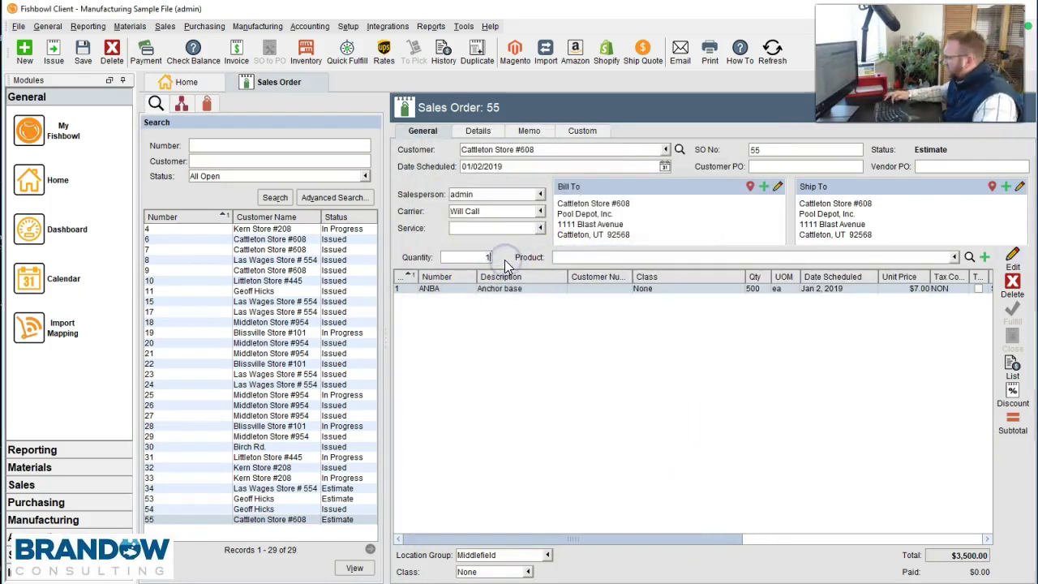
text(000)
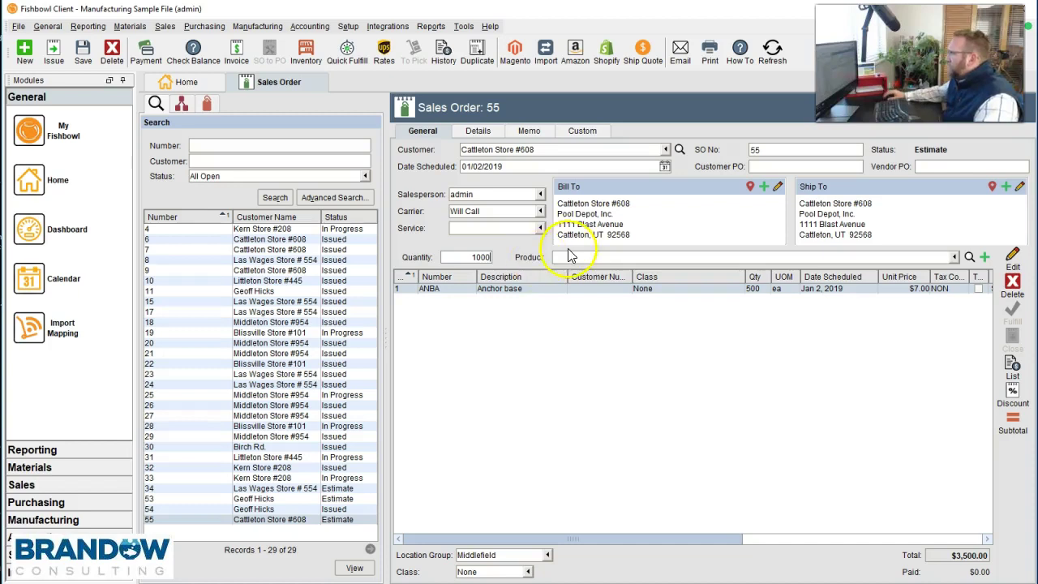
click(568, 256)
text(anch)
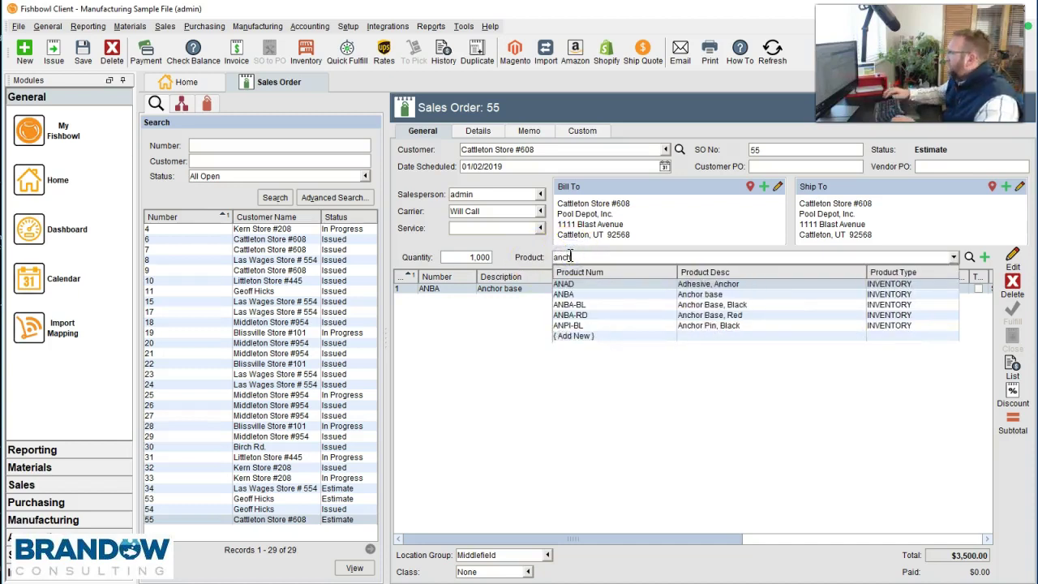
click(686, 325)
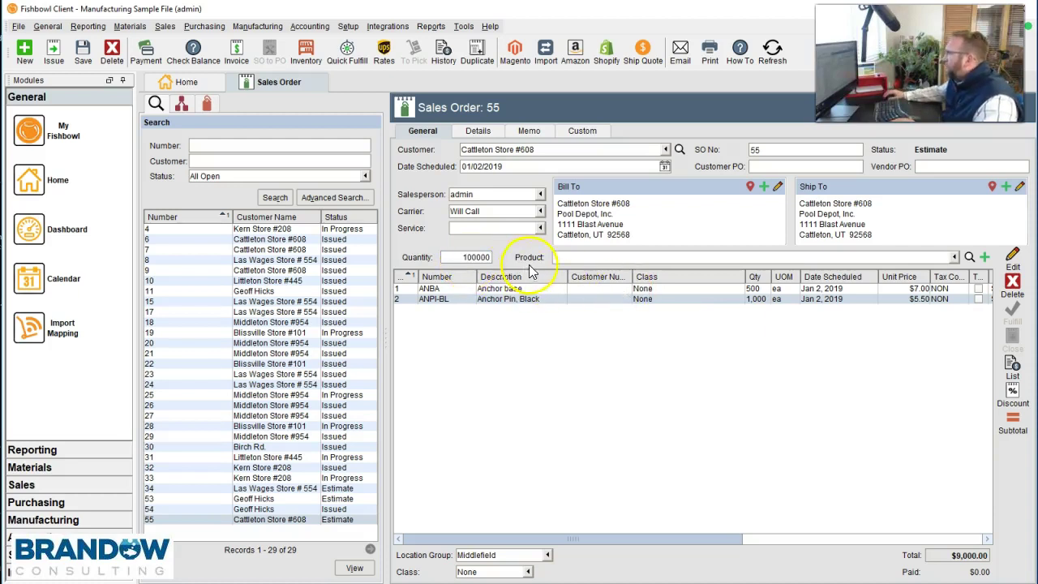
- Request 100,000 ANBA-RD Anchor Base, Red, triggering the insufficient-inventory warning
click(565, 257)
text(anch)
click(685, 315)
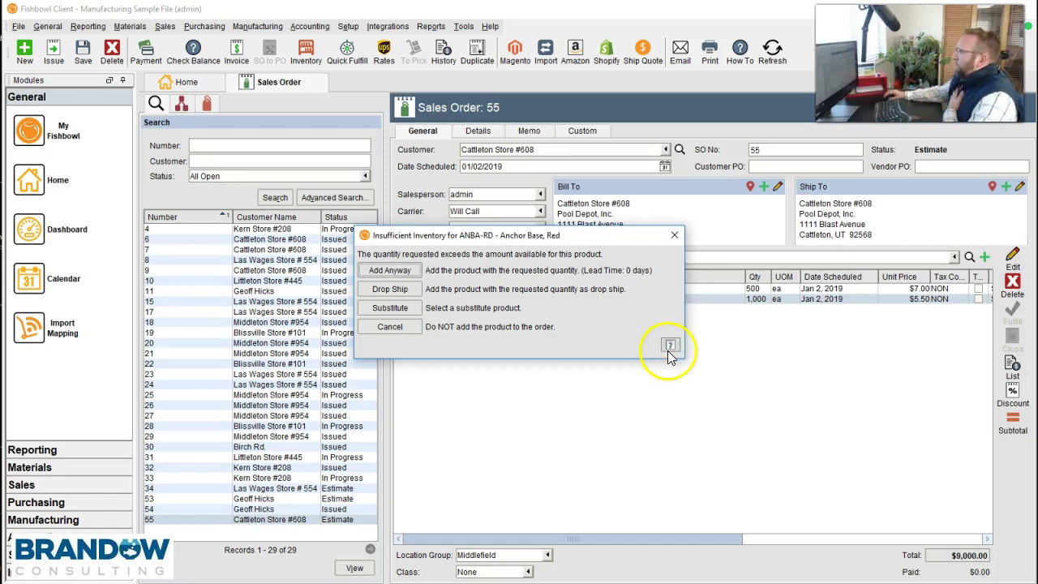
- Expand Anchor Base, Red stock figures: 200 on hand, 100 allocated, 100 available
click(671, 345)
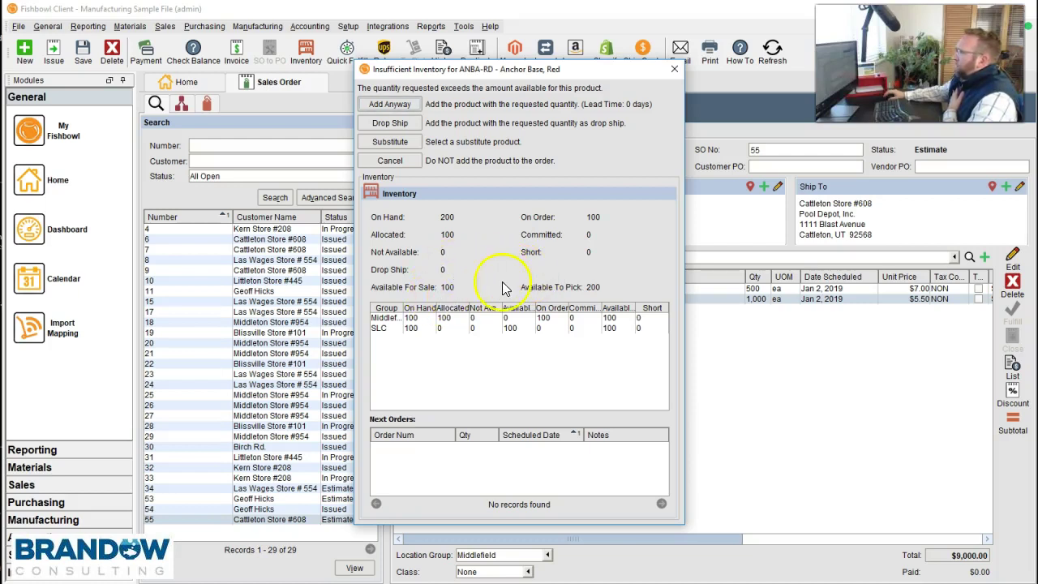
drag(592, 93, 727, 89)
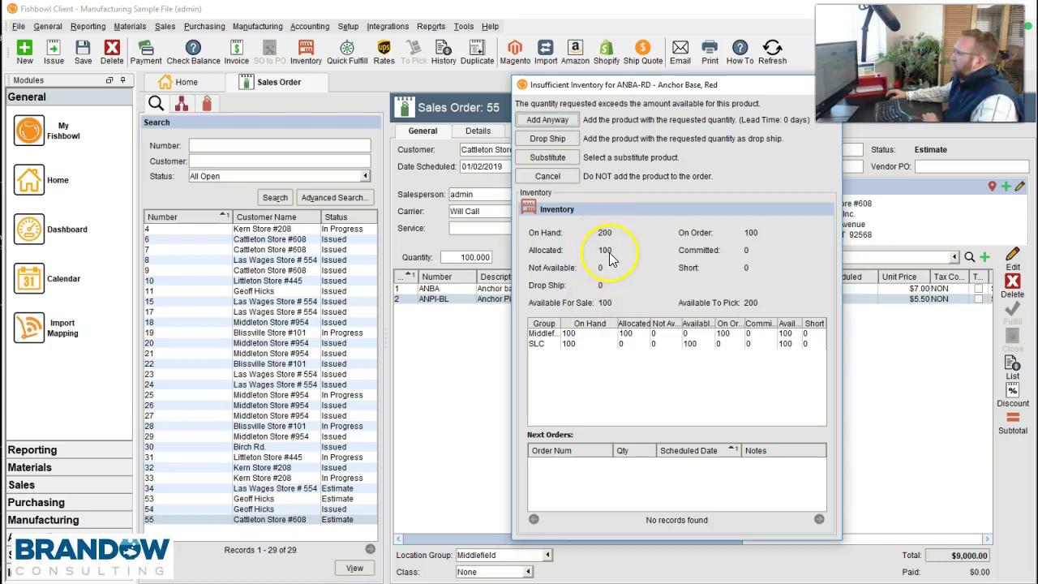
- Add 100,000 Anchor Base, Red at $7.50 as line 3, bringing the total to $759,000
mouse_move(610, 249)
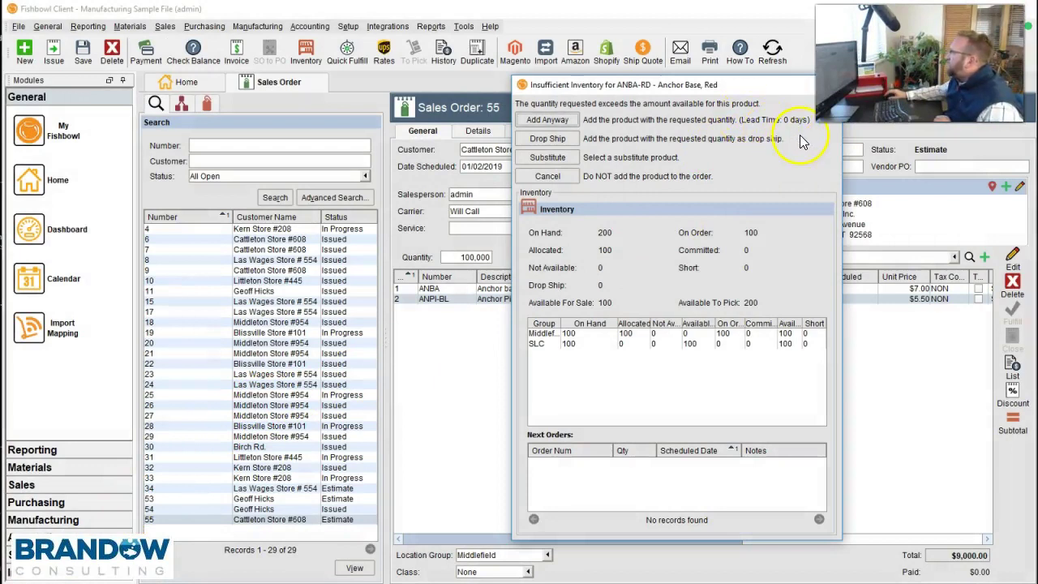
drag(771, 86, 670, 92)
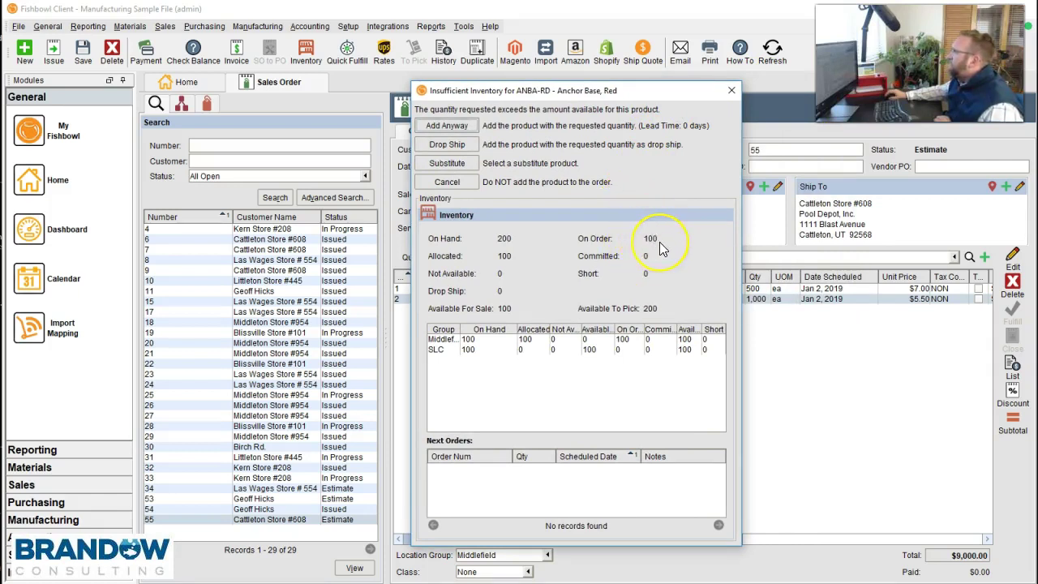
mouse_move(660, 242)
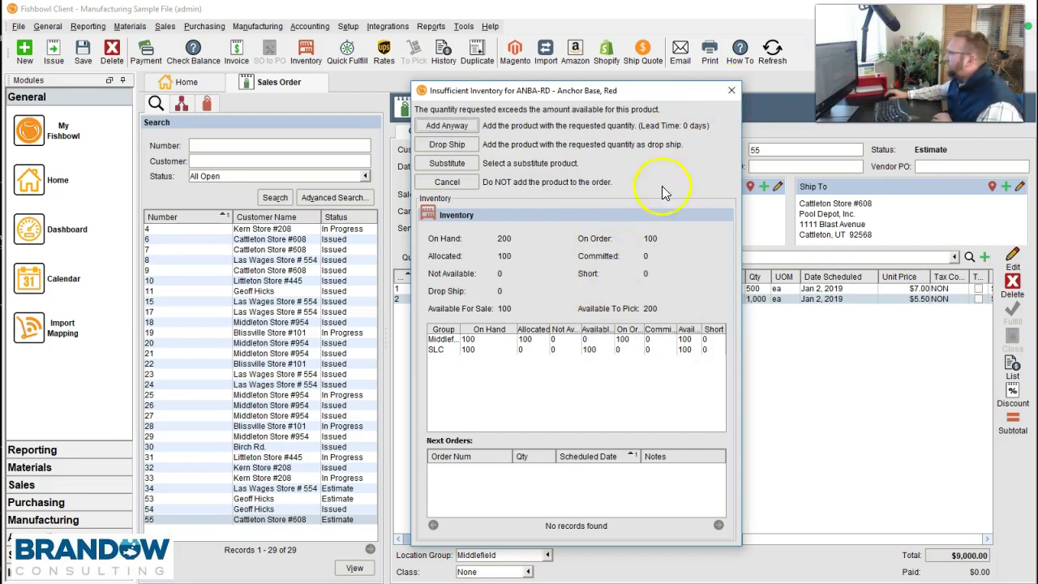
click(448, 125)
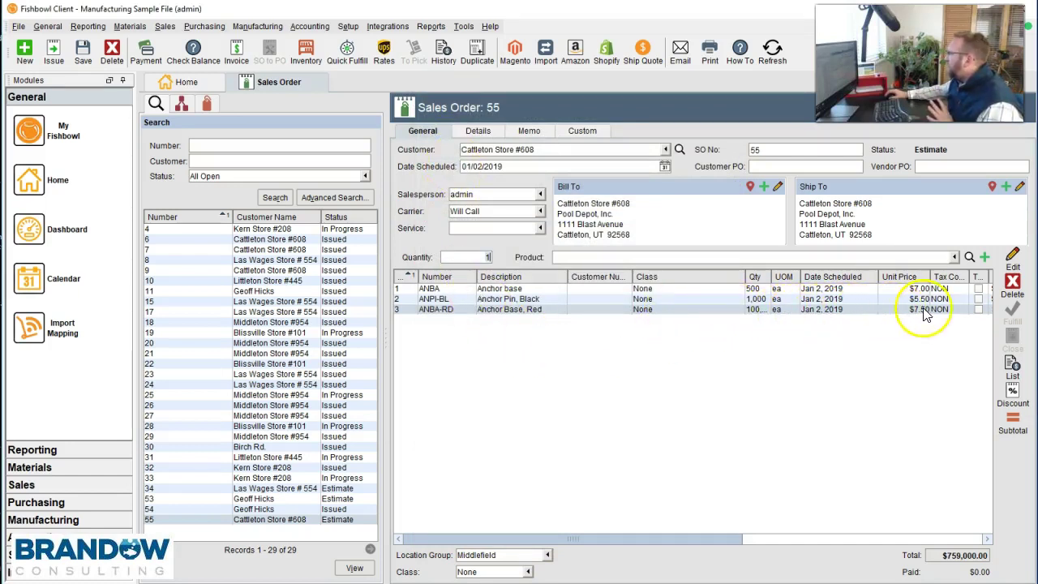
click(1015, 262)
- Check the red anchor base line's inventory breakdown: Middlefield and SLC each 100 on hand
click(567, 192)
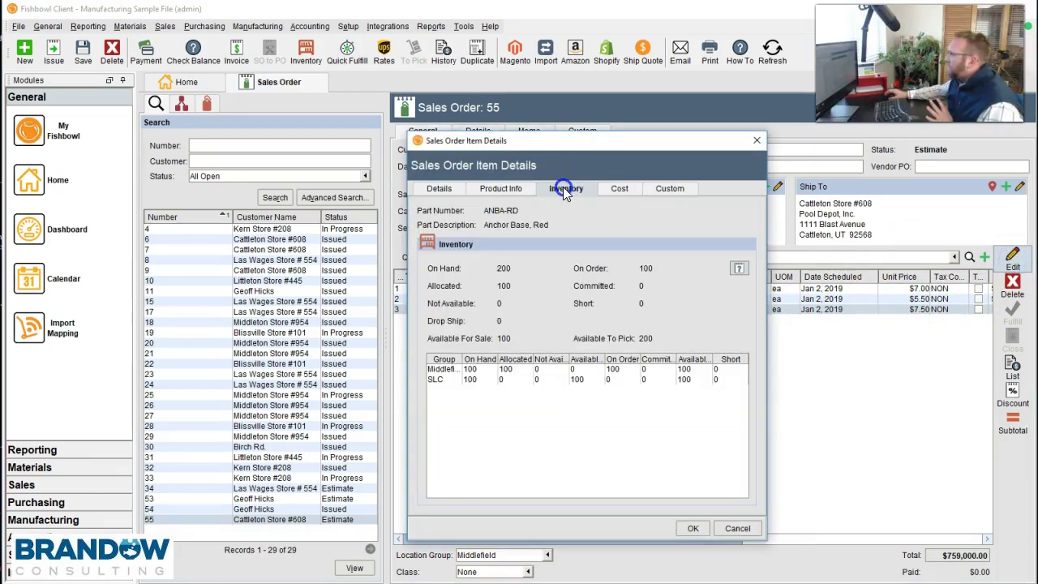
click(737, 272)
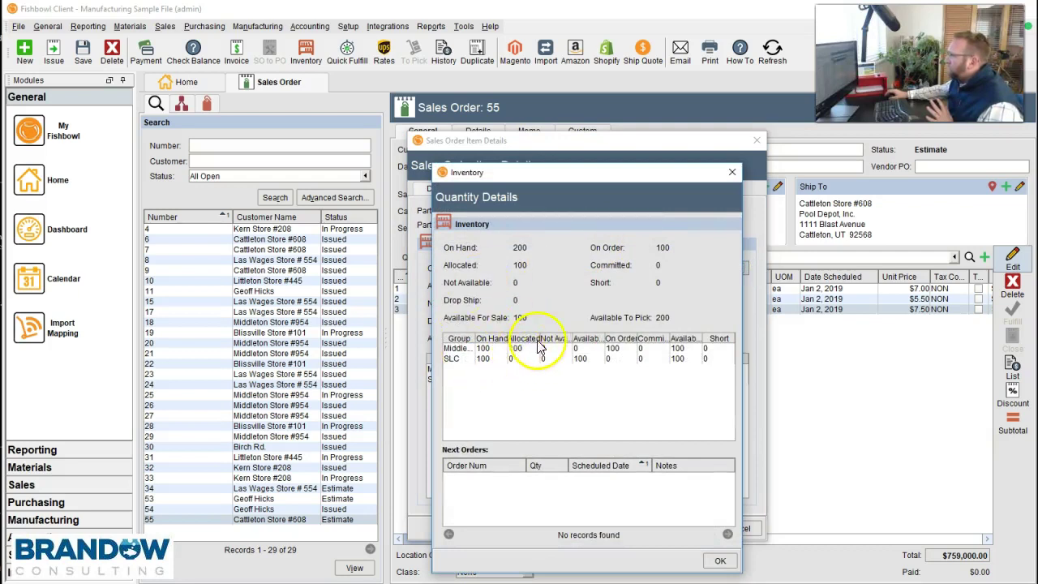
drag(627, 168, 910, 145)
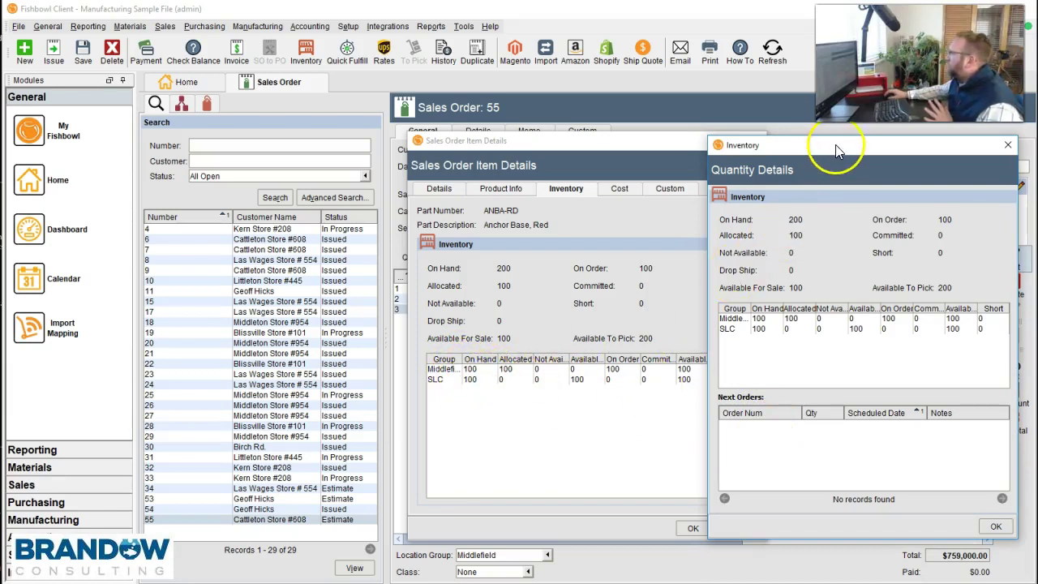
drag(839, 151, 740, 149)
click(910, 146)
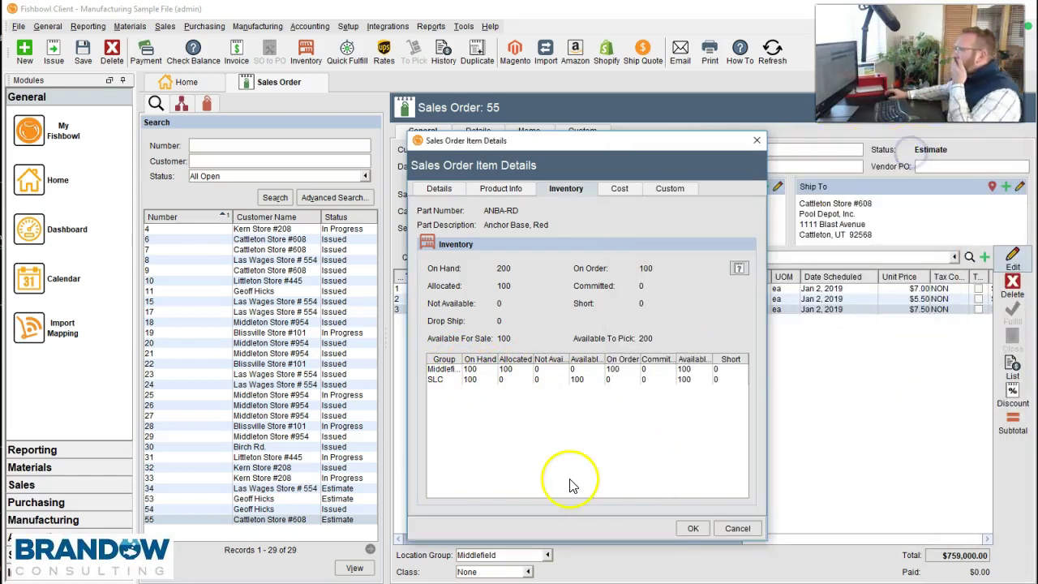
- Close the item details and save sales order 55 with its $759,000 total
click(693, 528)
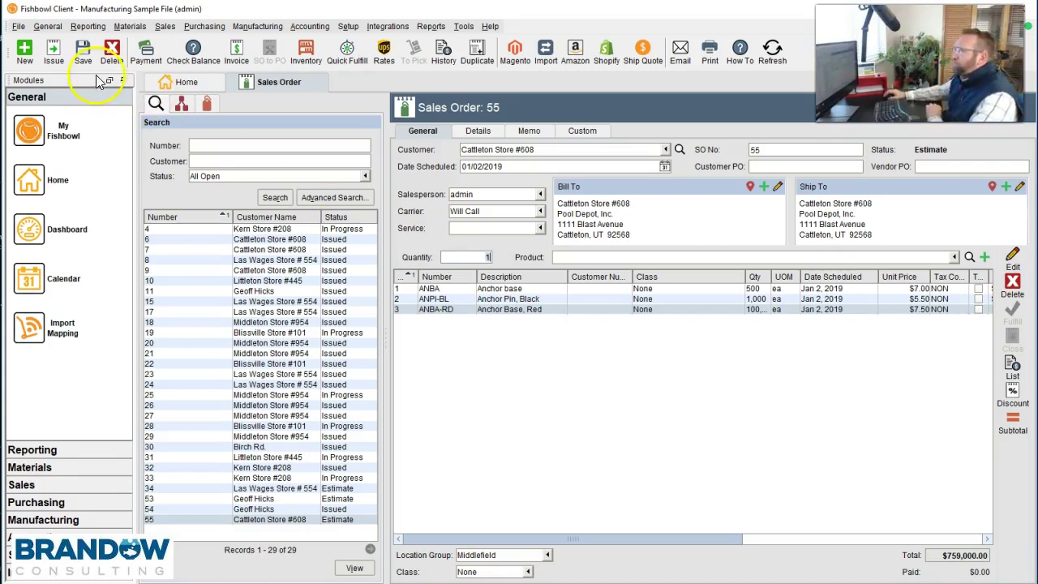
click(86, 50)
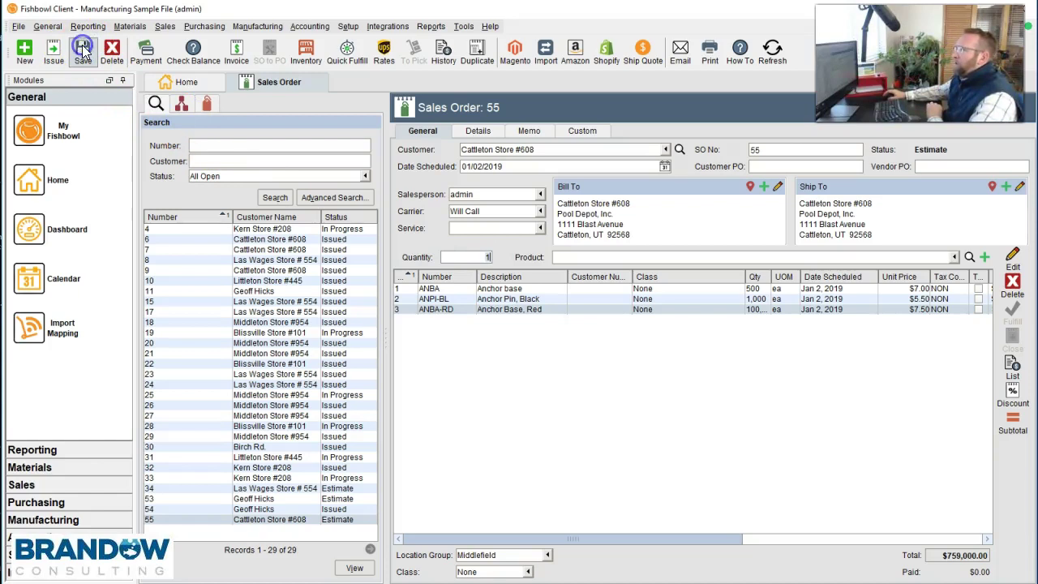
- Pay $759,000.00 on sales order 55 by credit card, entering the card details and cardholder name
click(146, 52)
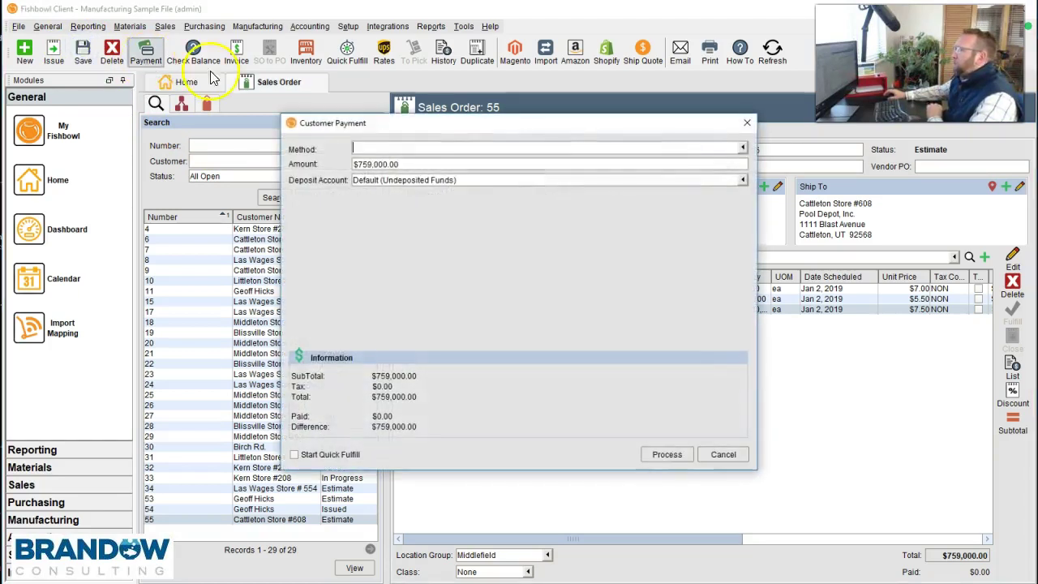
click(485, 149)
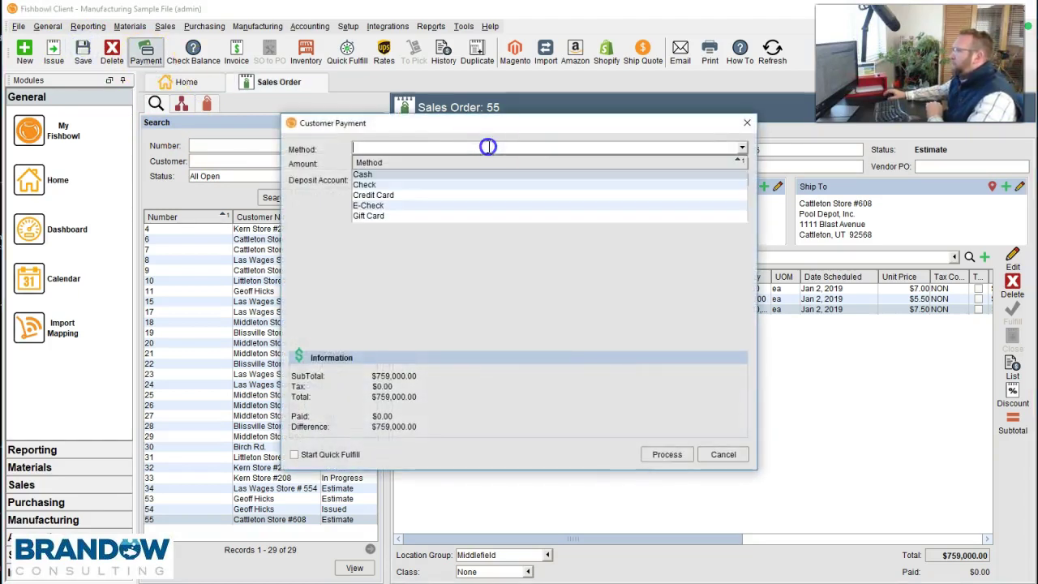
click(387, 197)
click(411, 220)
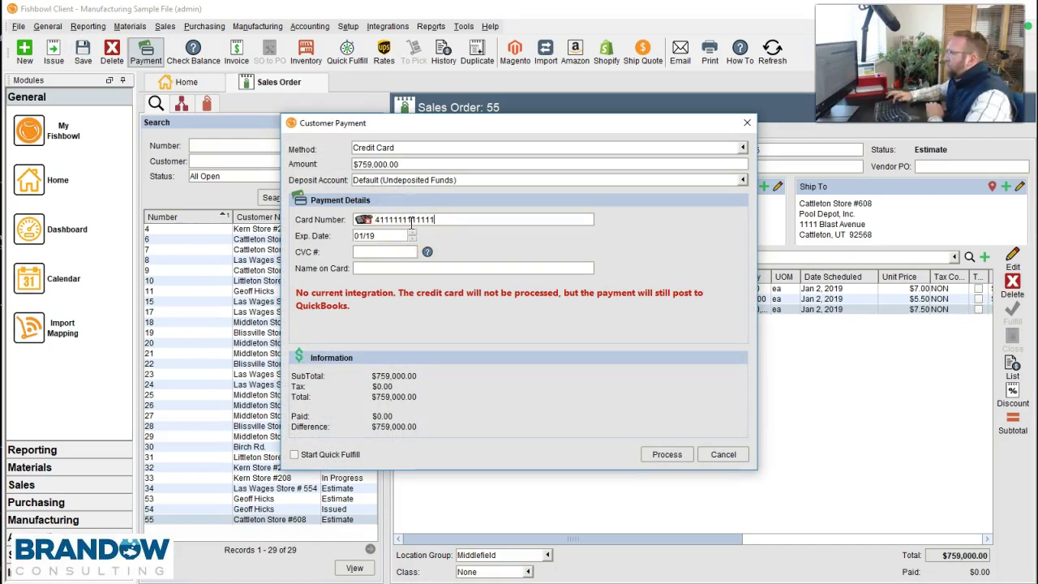
click(374, 251)
text(123)
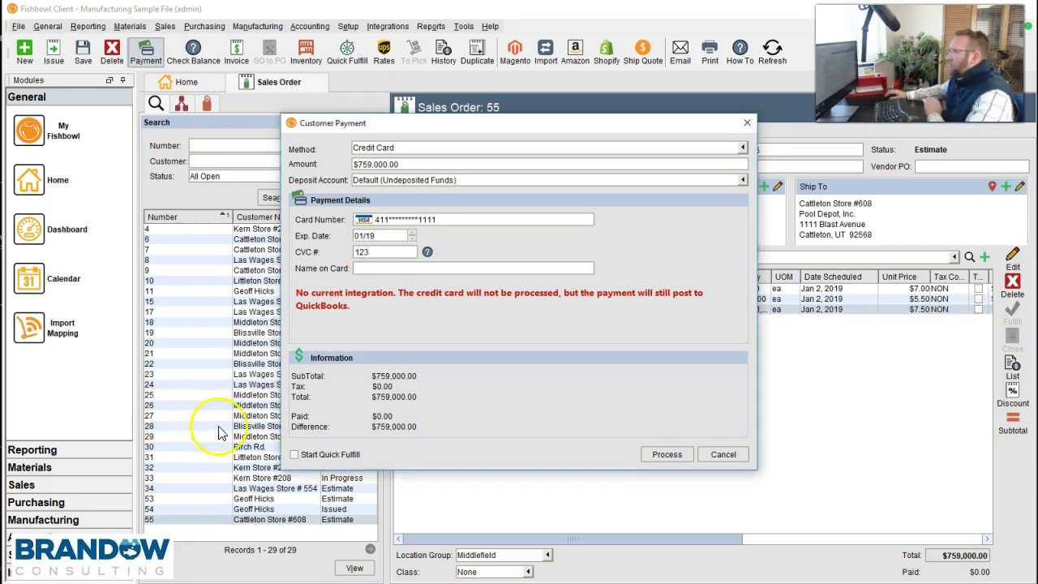
click(387, 268)
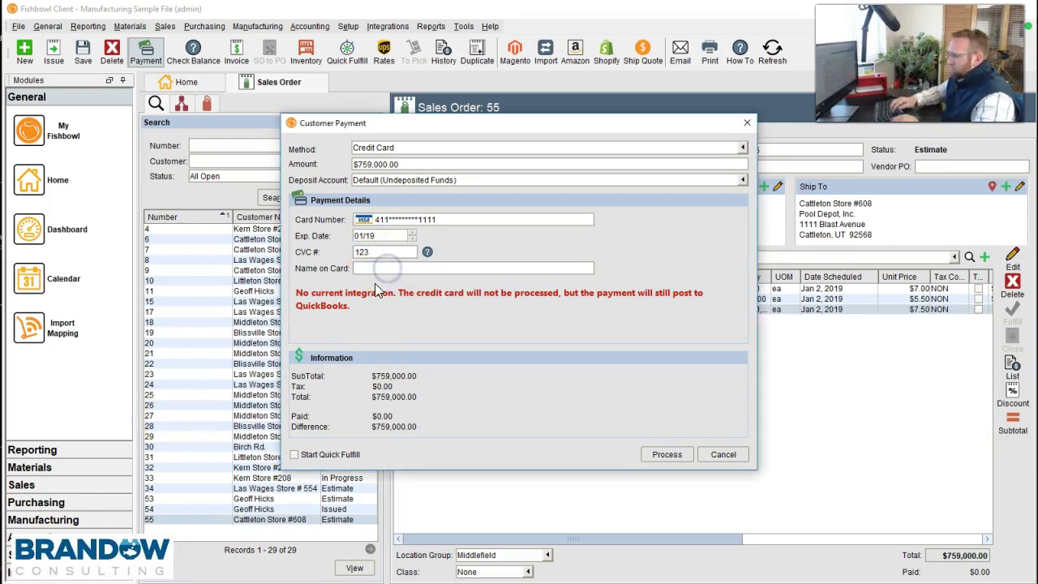
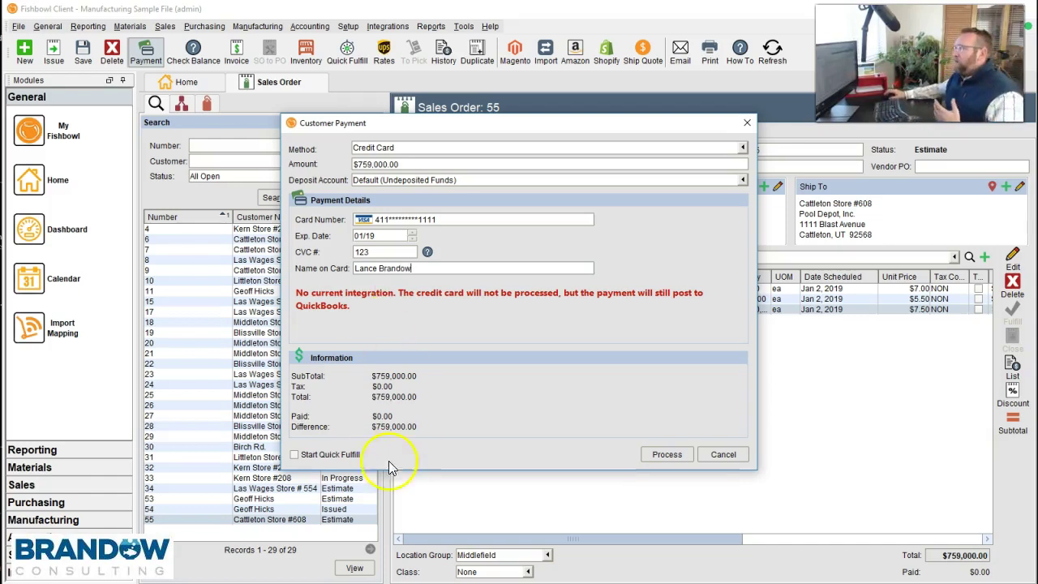
click(317, 380)
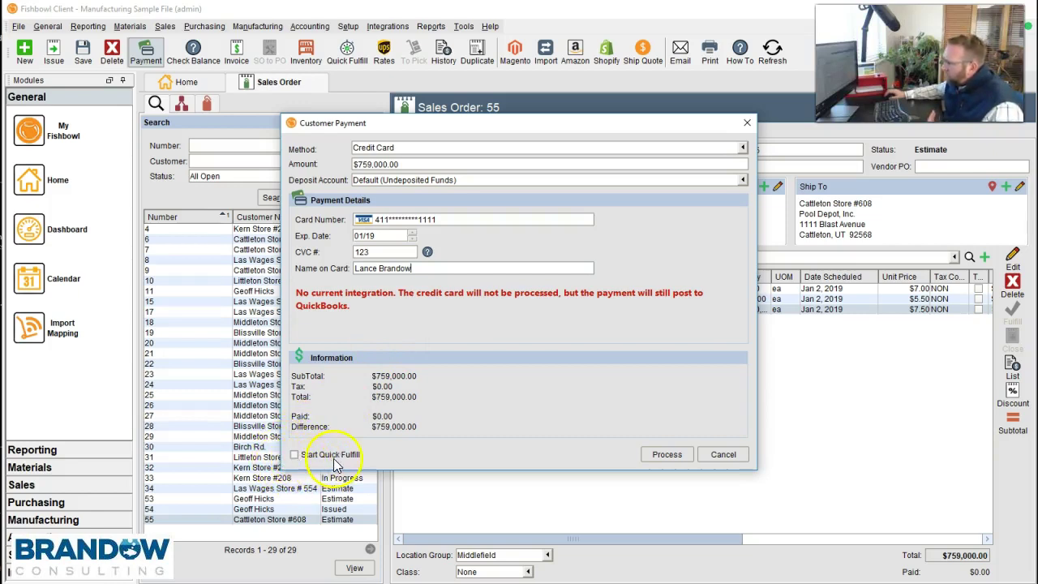
click(657, 456)
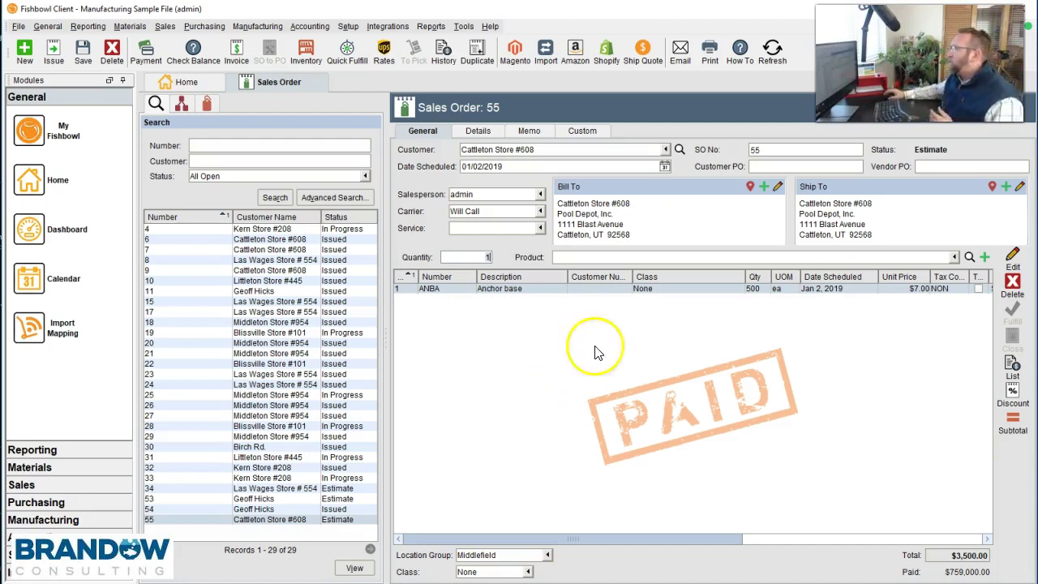
- Open the Sales Order module options, widen the window, and check the fulfillment-wizard-after-payment option
click(464, 26)
click(486, 41)
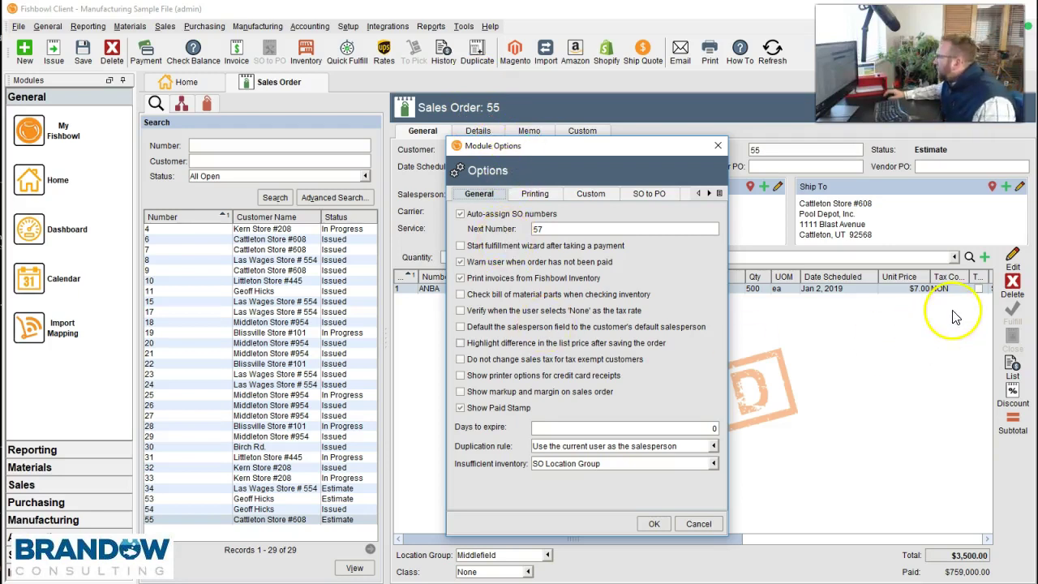
drag(729, 313, 902, 316)
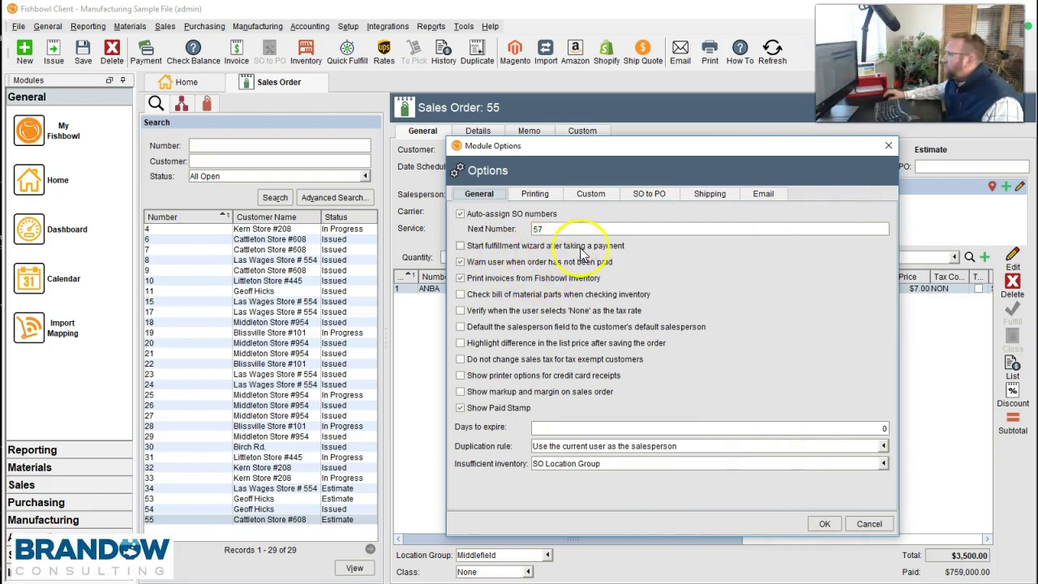
click(460, 249)
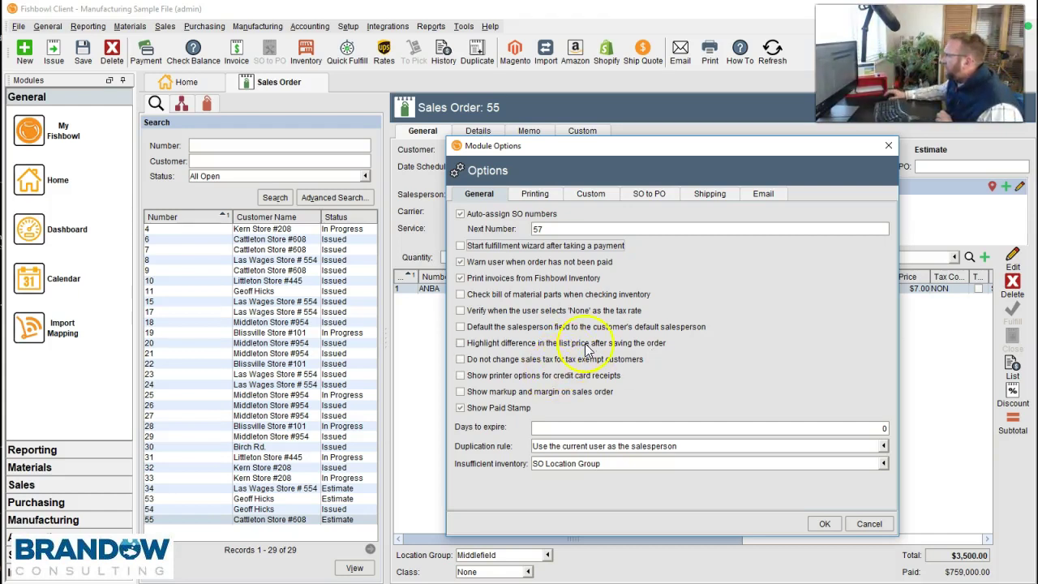
click(535, 201)
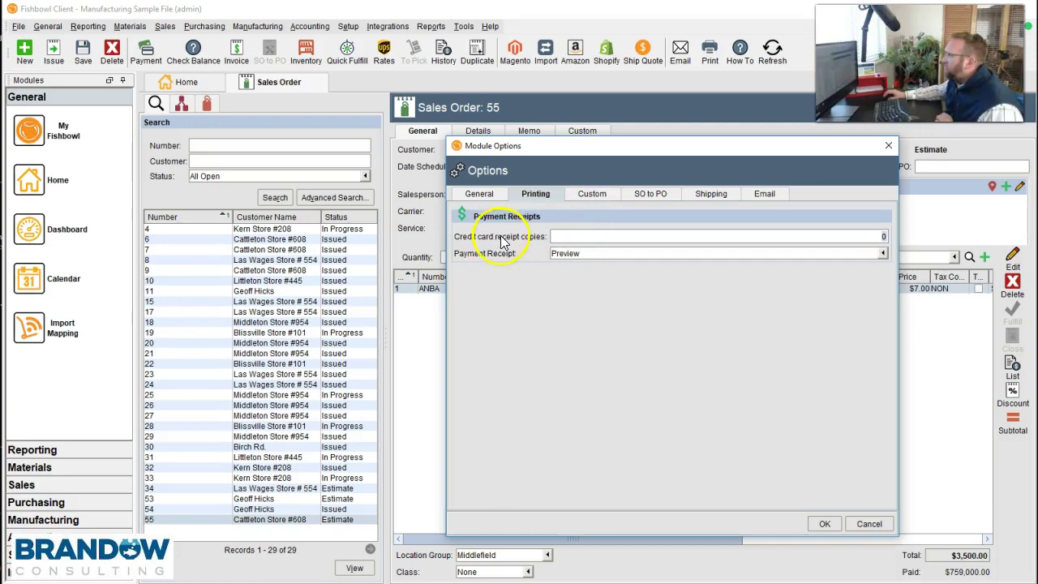
click(869, 237)
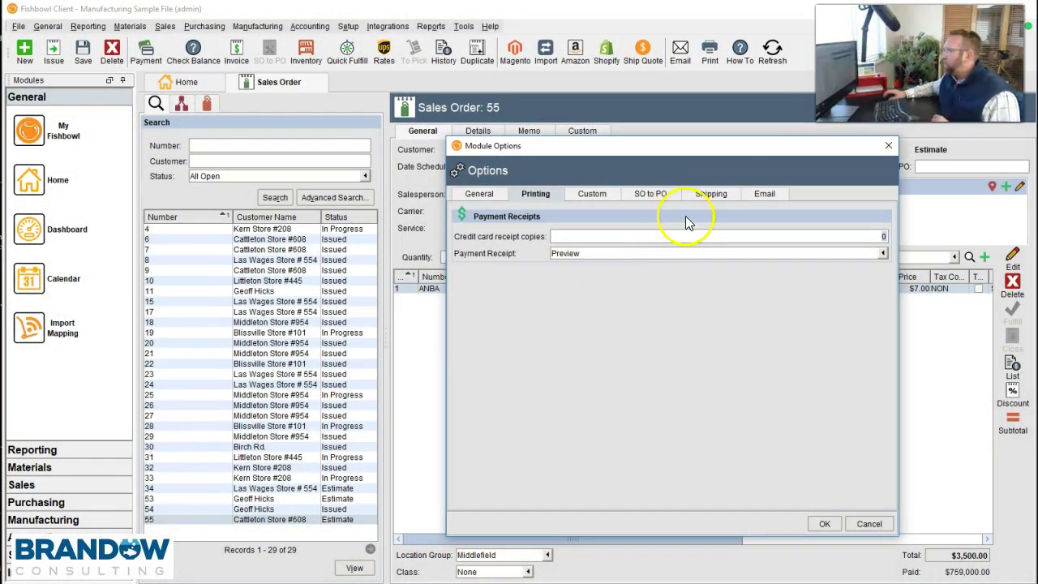
click(478, 193)
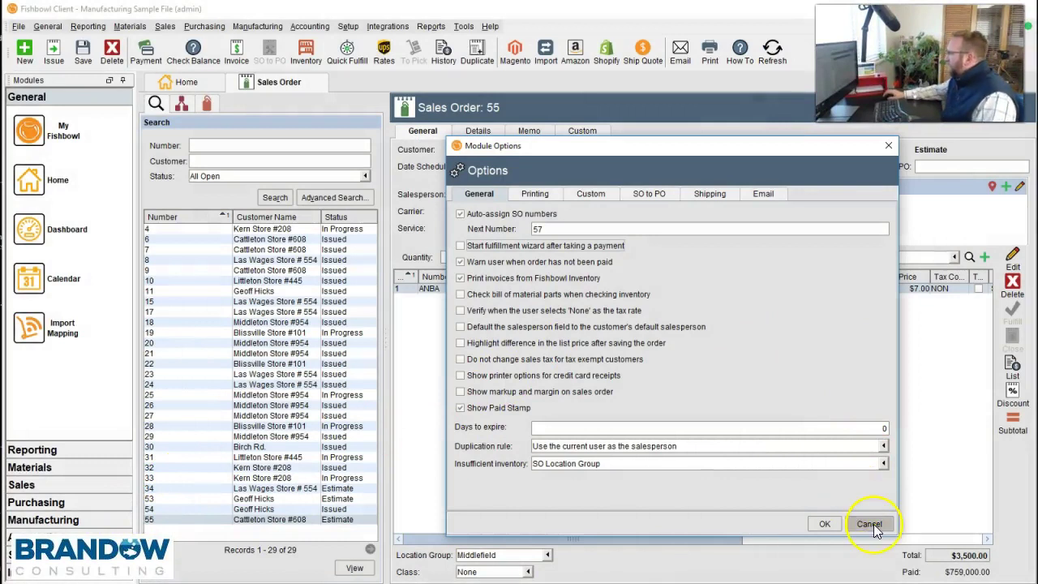
- Close the module options and add 1 Pool Cover, Forest Green (POCO-FG) at $750.00 as line 2
click(825, 524)
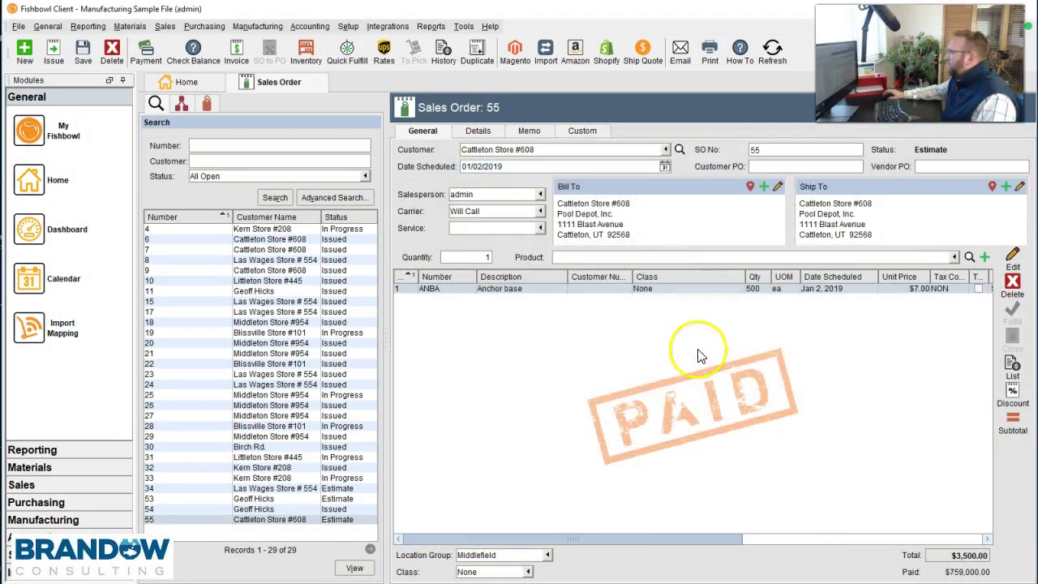
click(475, 257)
click(561, 256)
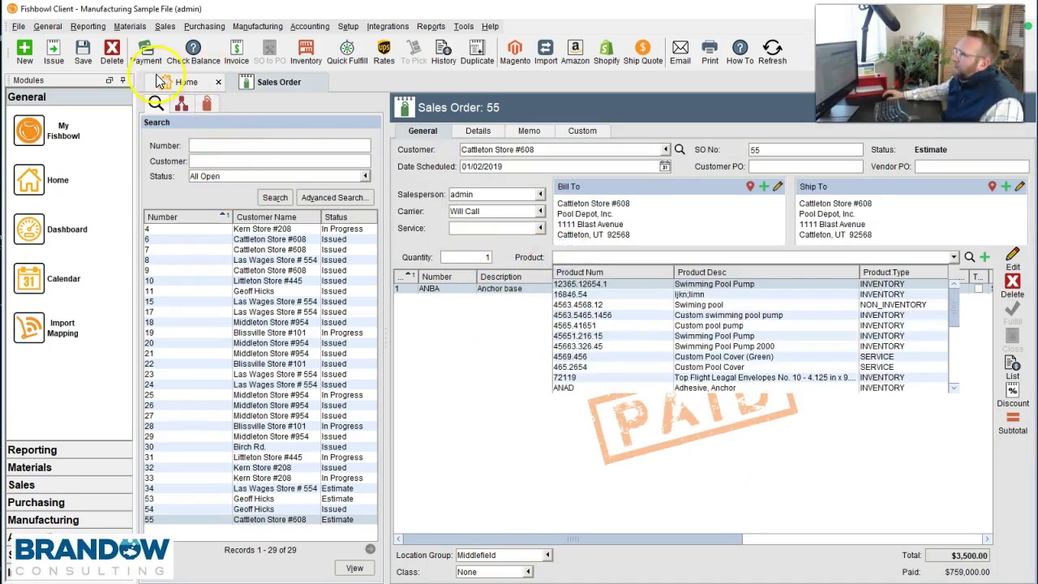
click(183, 106)
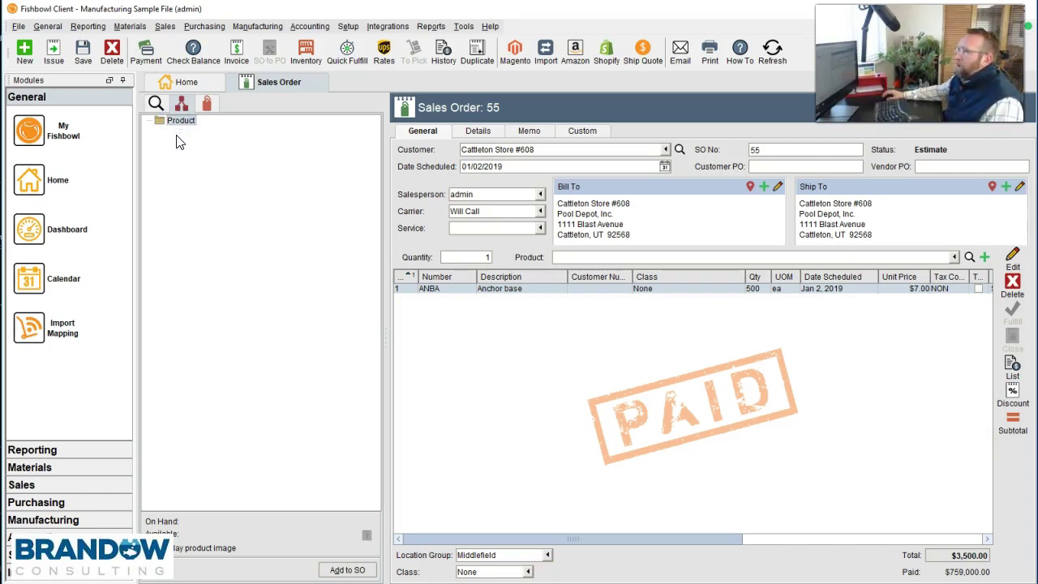
click(208, 105)
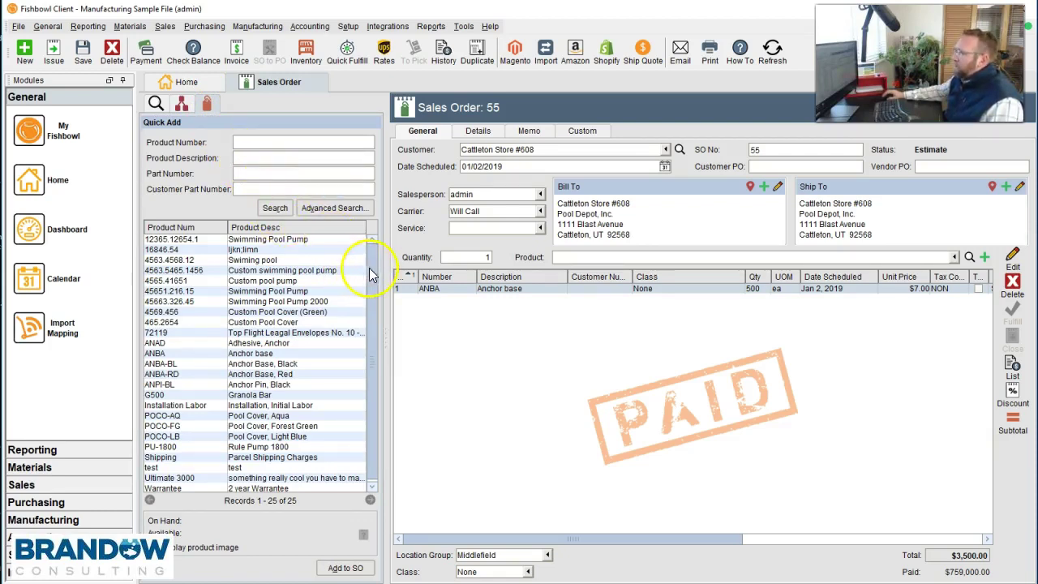
scroll(367, 308, down, 1)
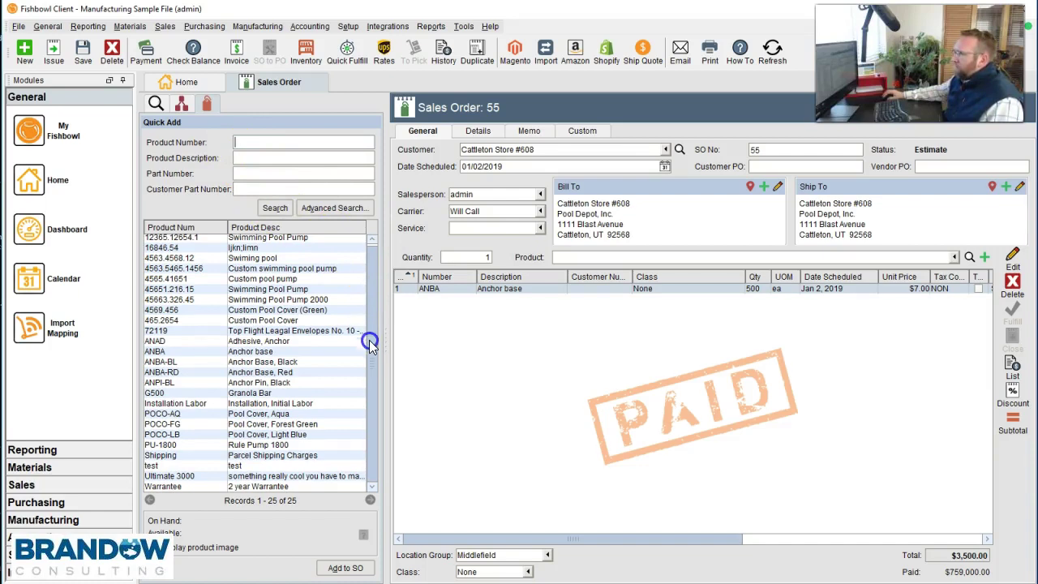
double_click(235, 425)
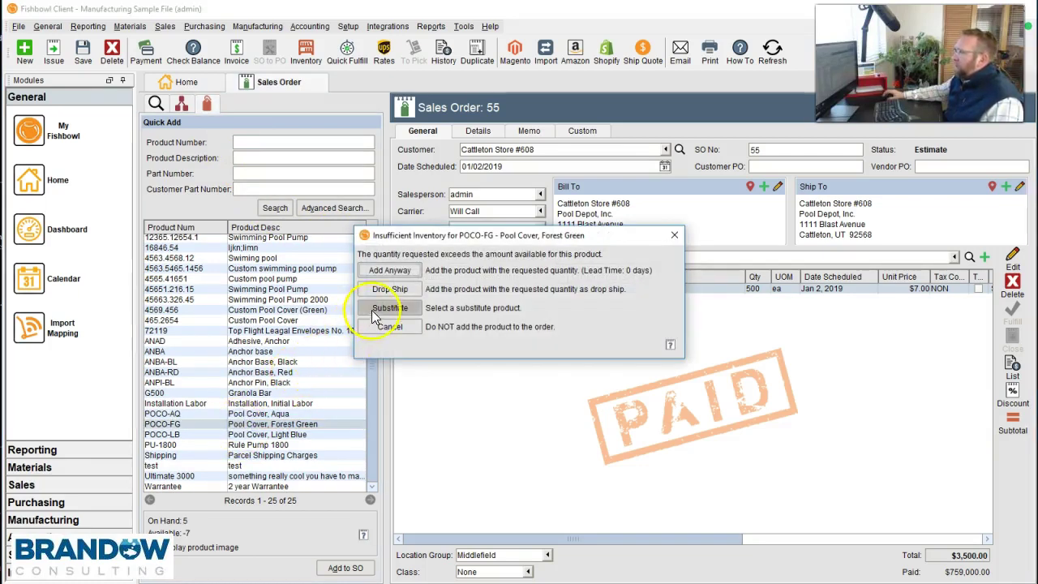
click(388, 271)
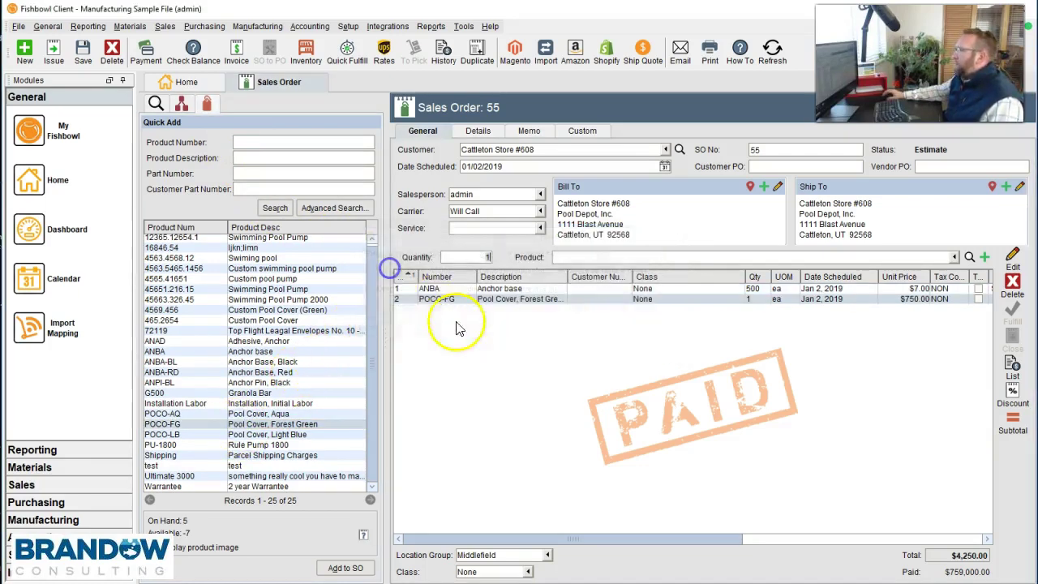
click(571, 354)
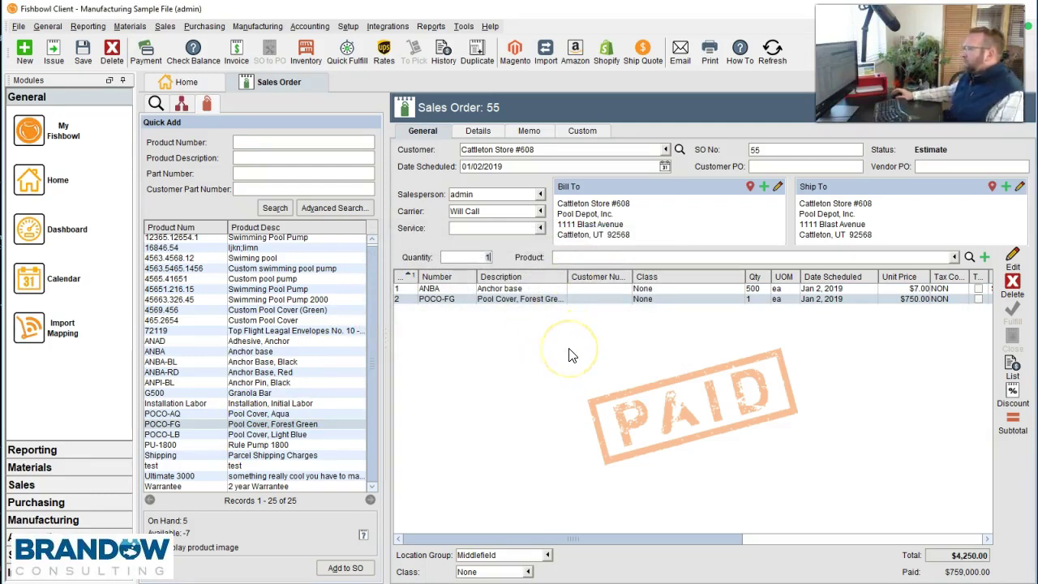
click(665, 337)
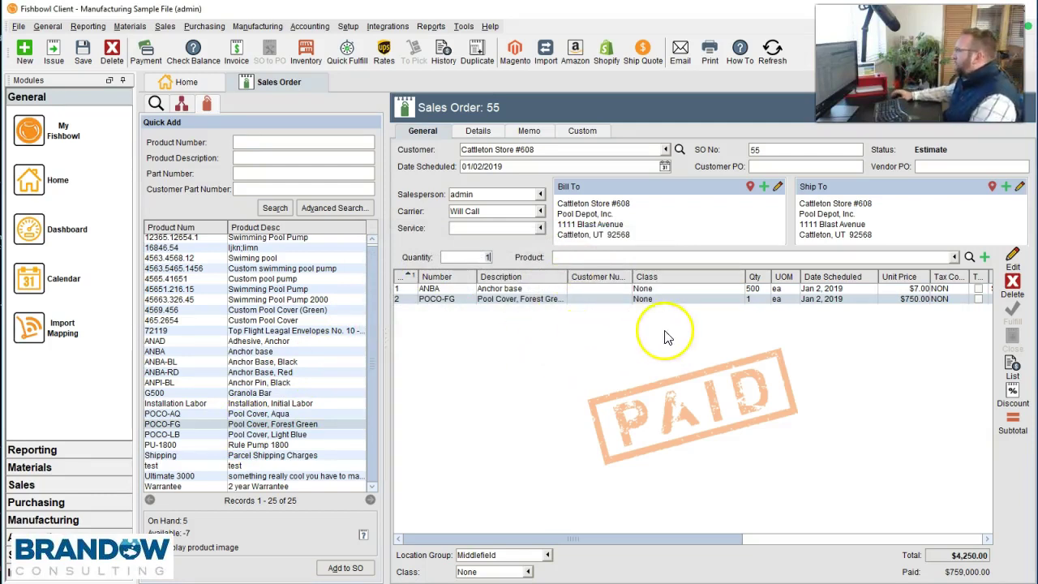
- Add a Note item reading 'Notes' as line 3 of sales order 55
click(986, 260)
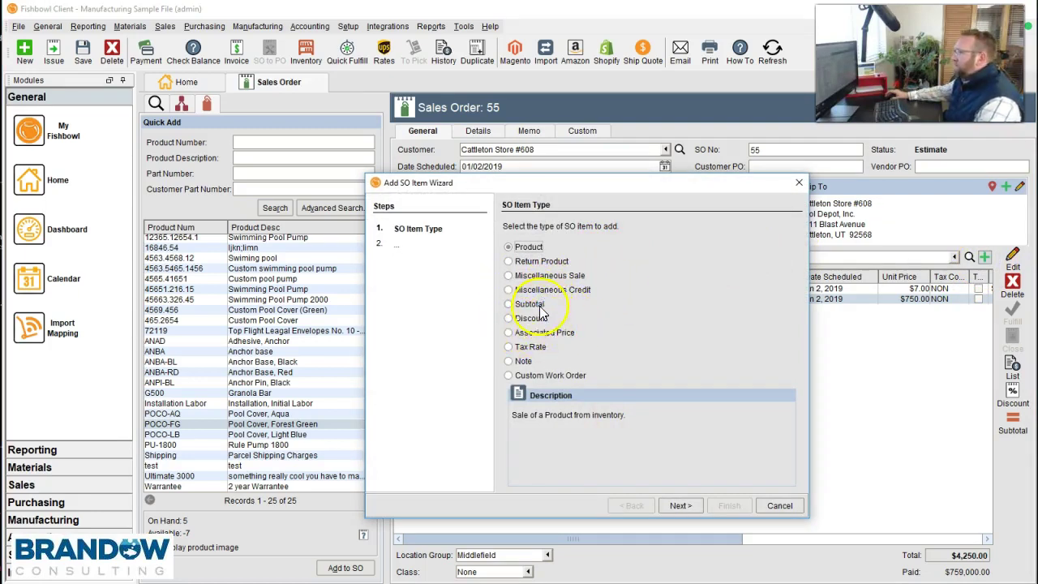
click(509, 376)
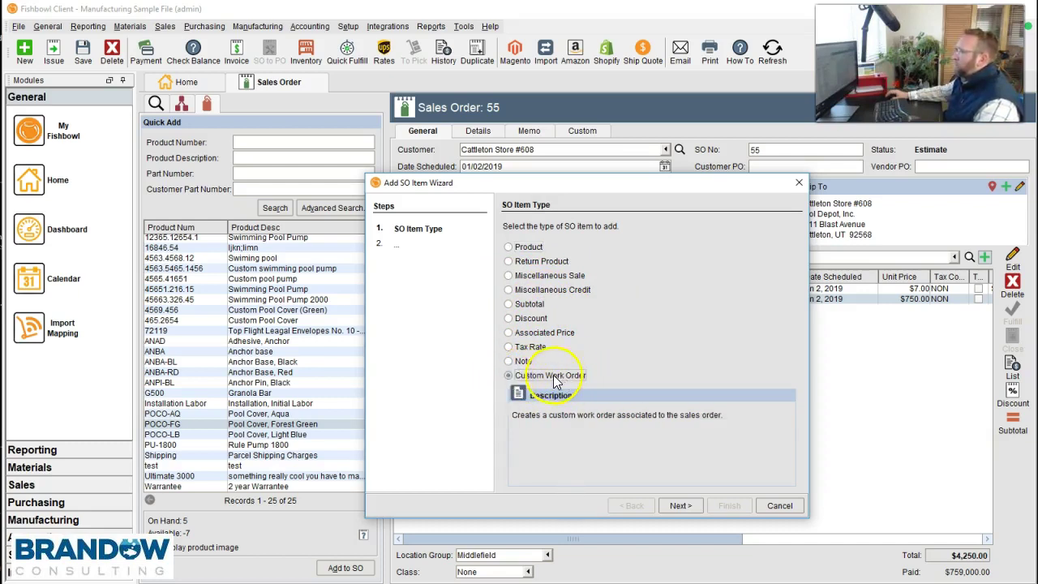
click(509, 362)
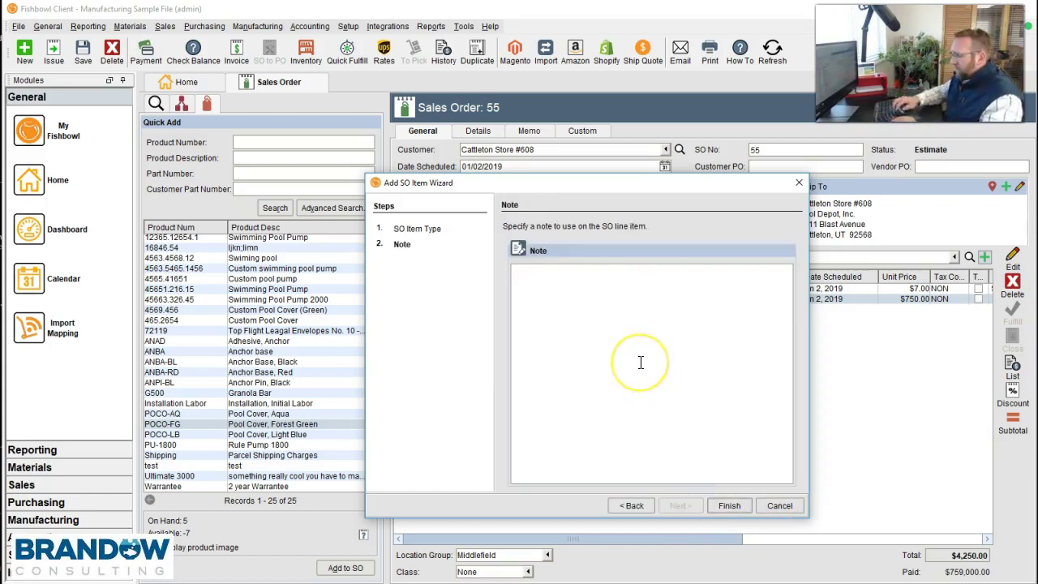
text(Notes)
click(674, 379)
click(730, 506)
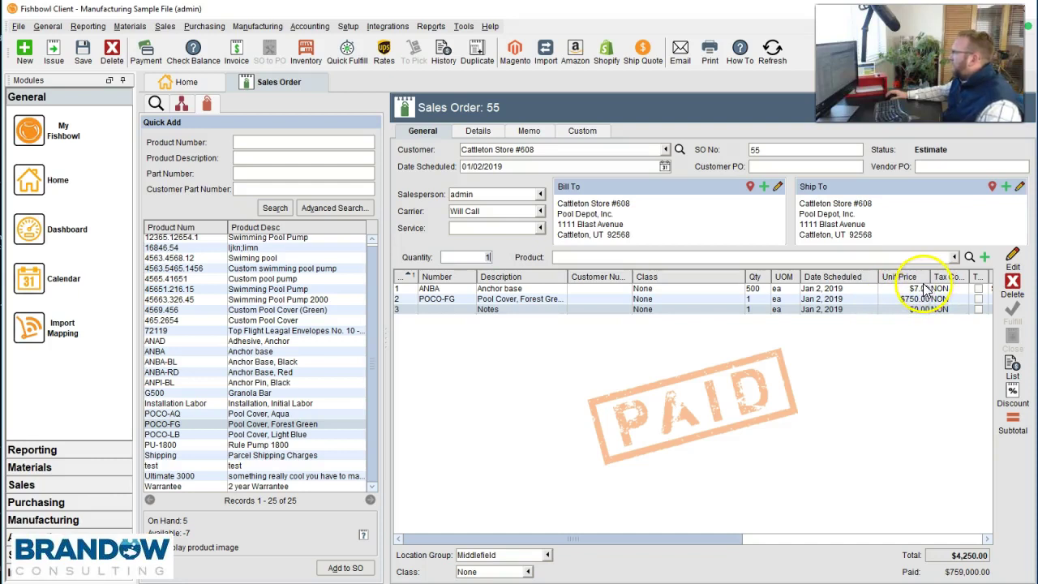
click(721, 289)
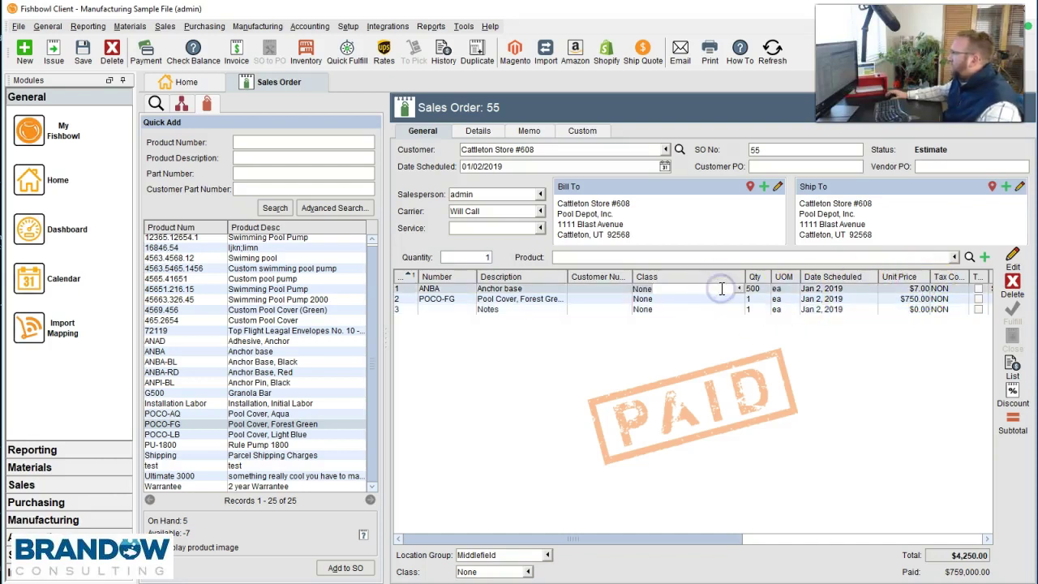
double_click(522, 288)
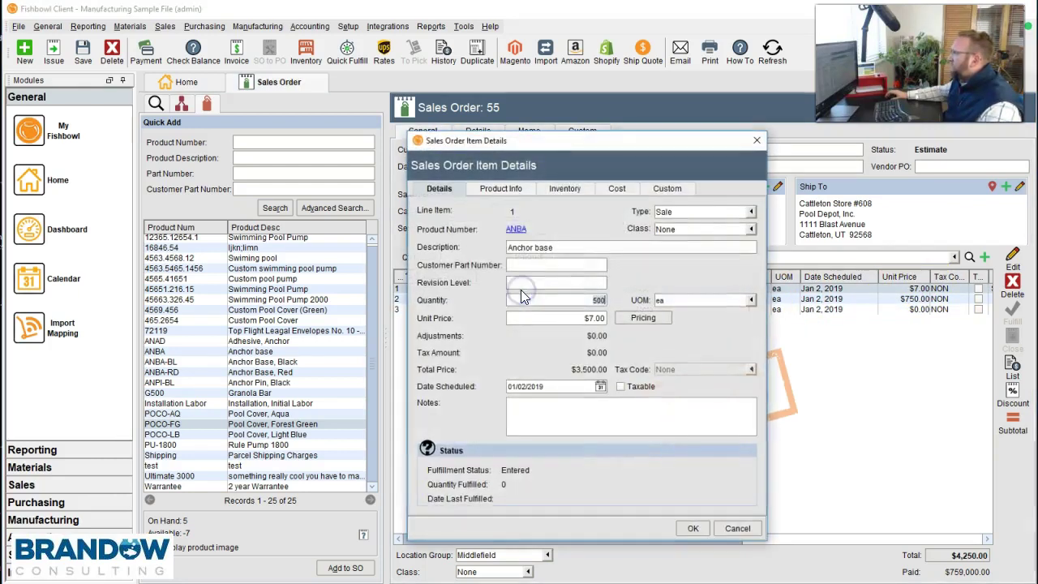
click(616, 189)
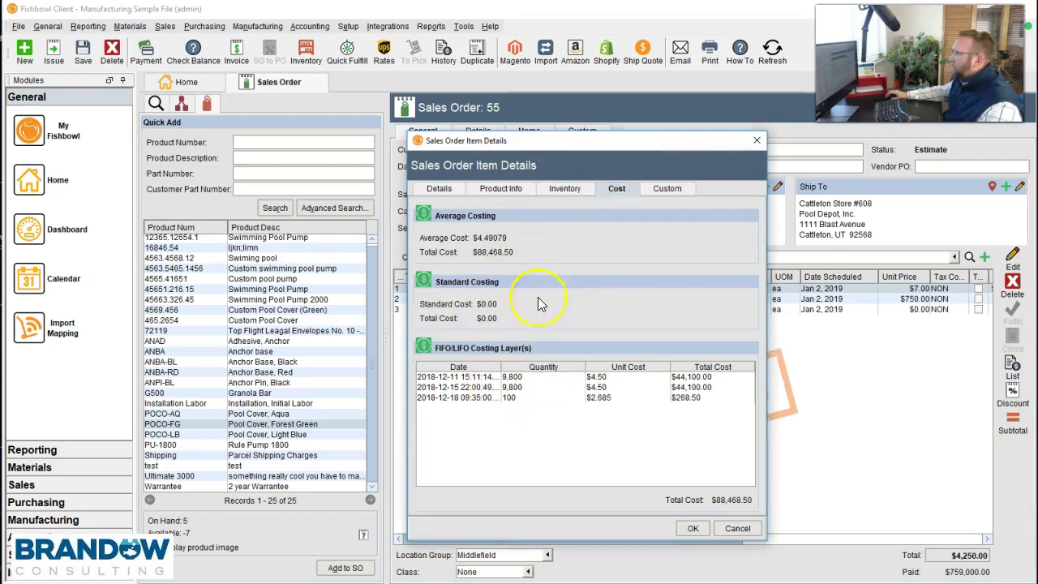
click(735, 529)
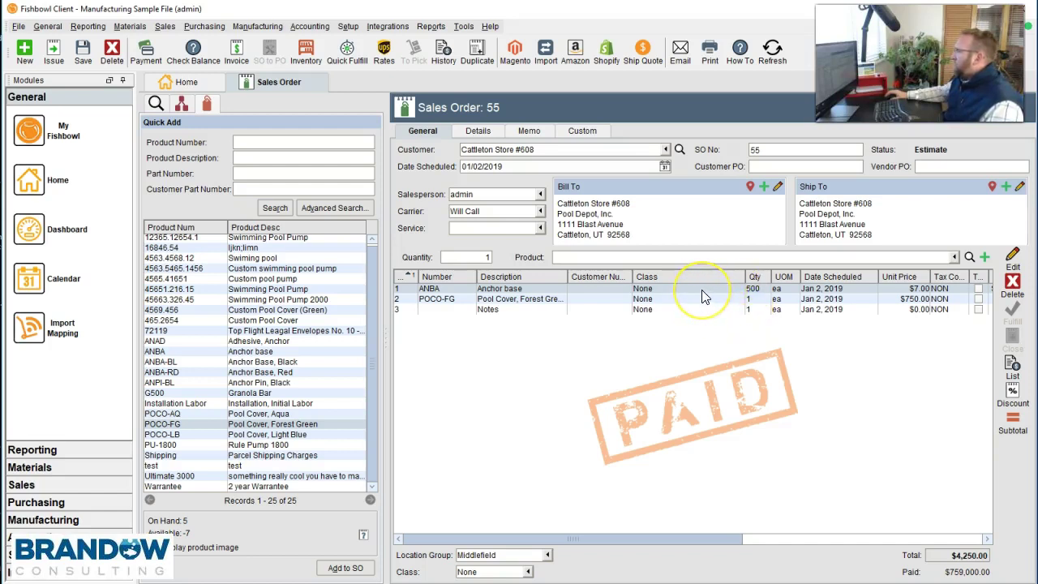
click(643, 290)
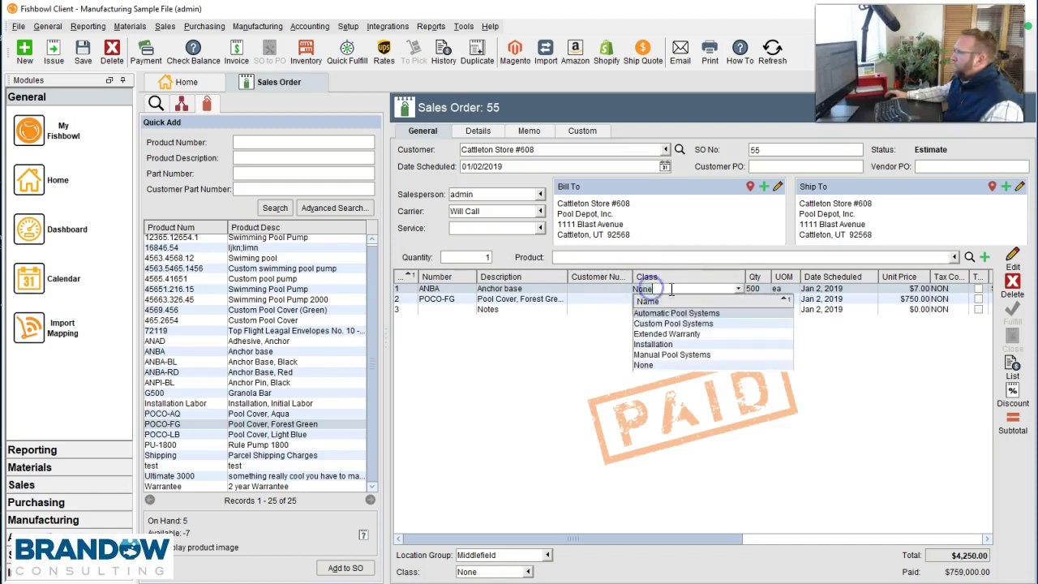
click(587, 298)
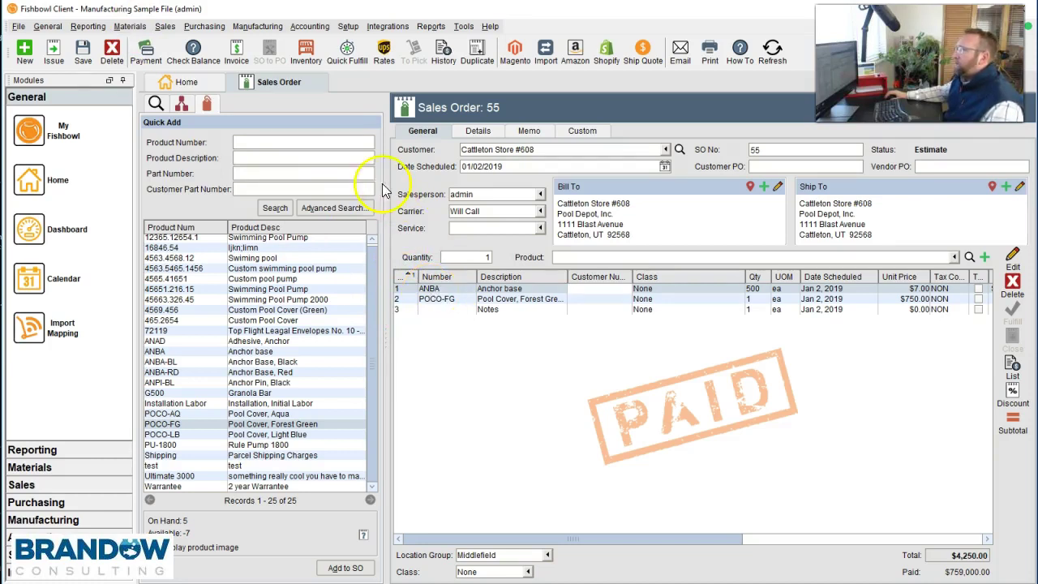
- Open the ANBA Anchor base part and show the Asset Account choices on its Accounts tab
click(130, 26)
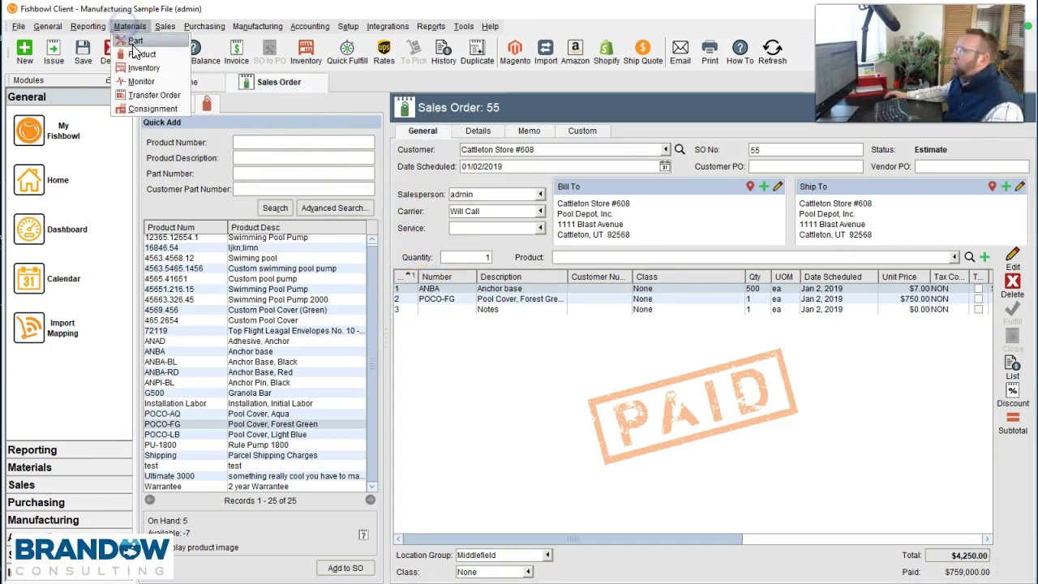
click(136, 41)
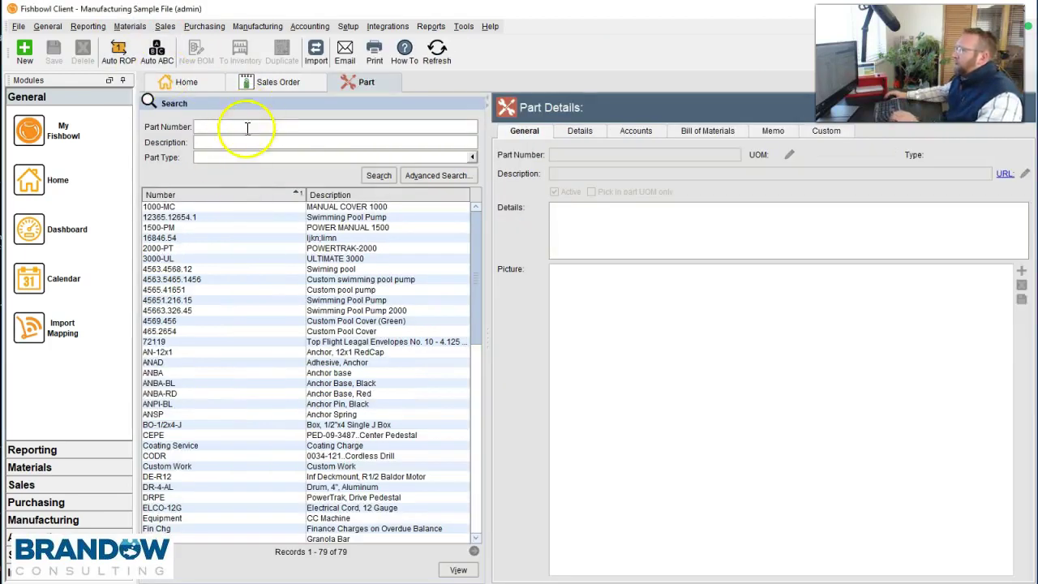
key(Return)
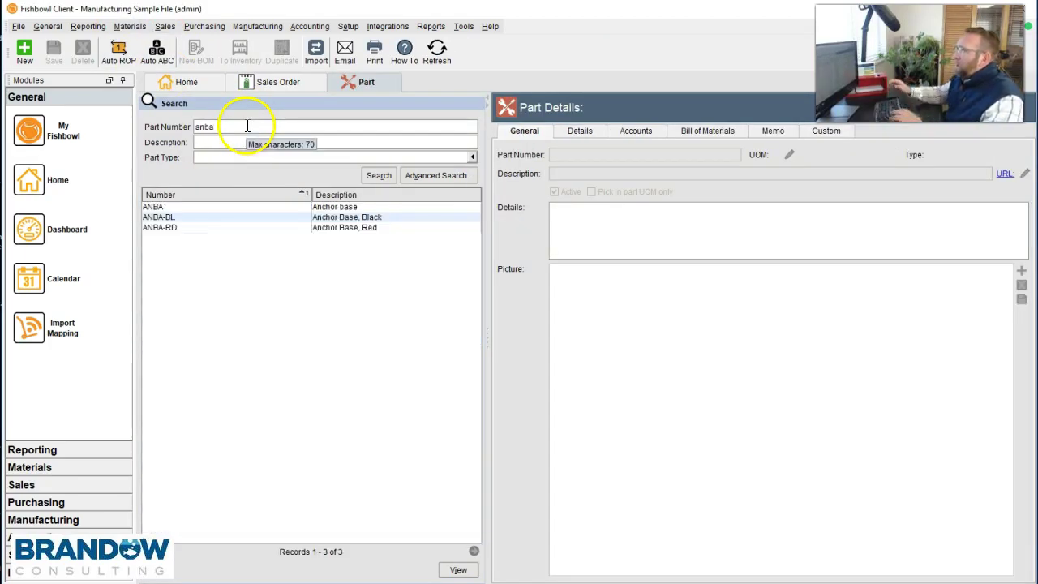
click(339, 207)
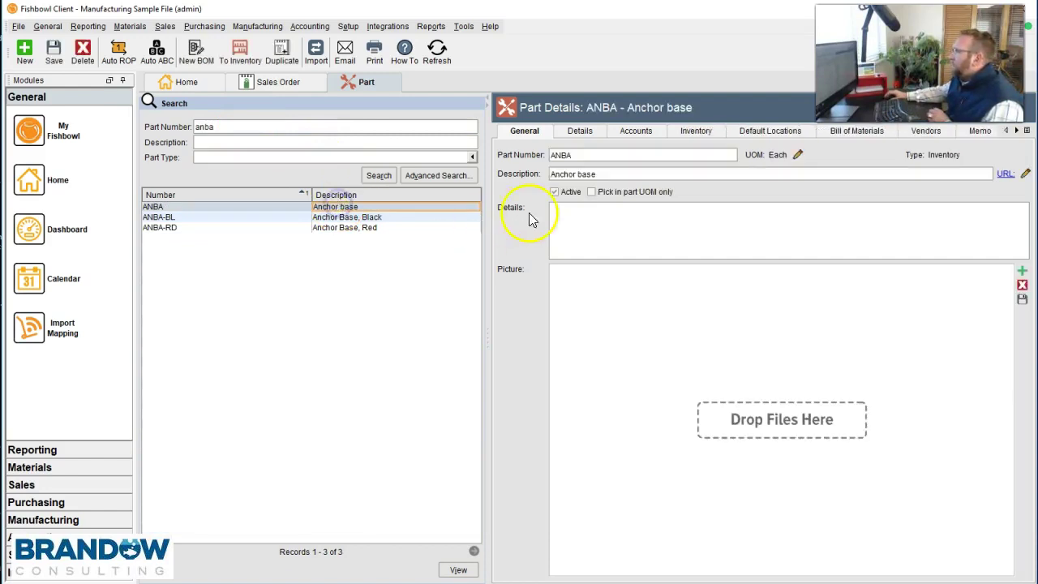
click(628, 132)
click(608, 152)
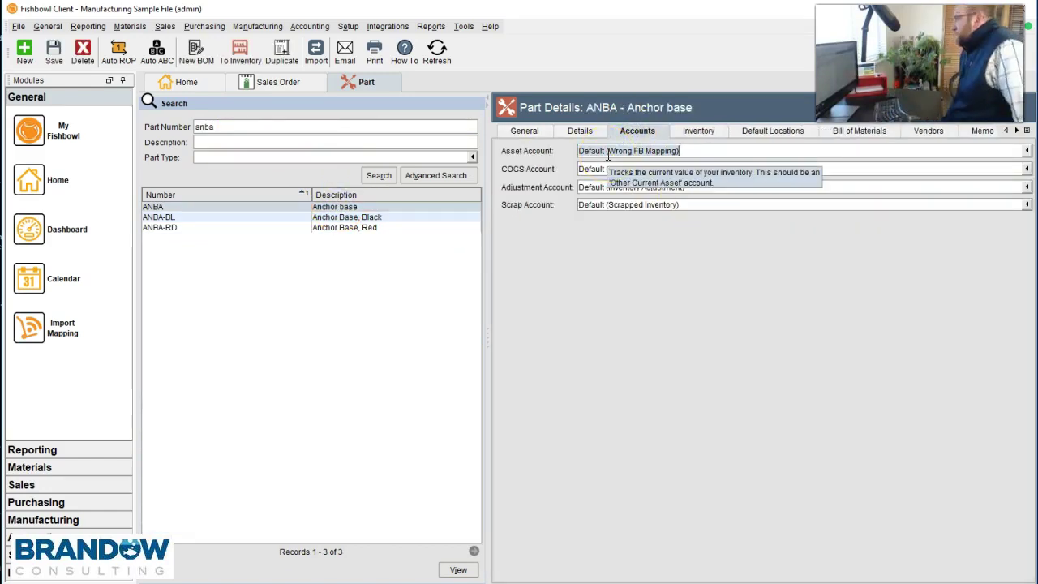
click(689, 150)
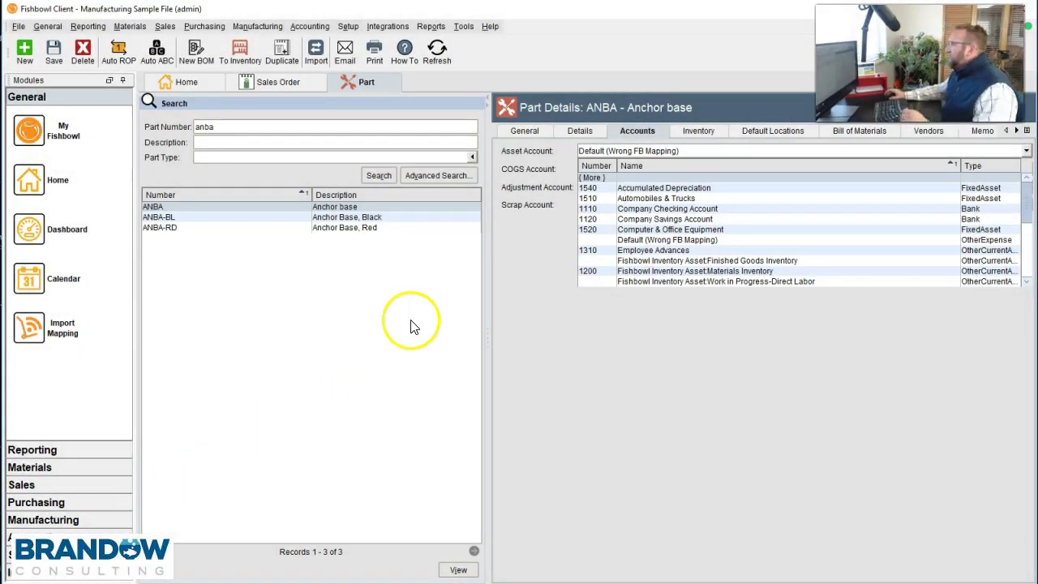
- Set ANBA's asset account to Fishbowl Inventory Asset:Materials Inventory, leave COGS unchanged, and save
click(694, 149)
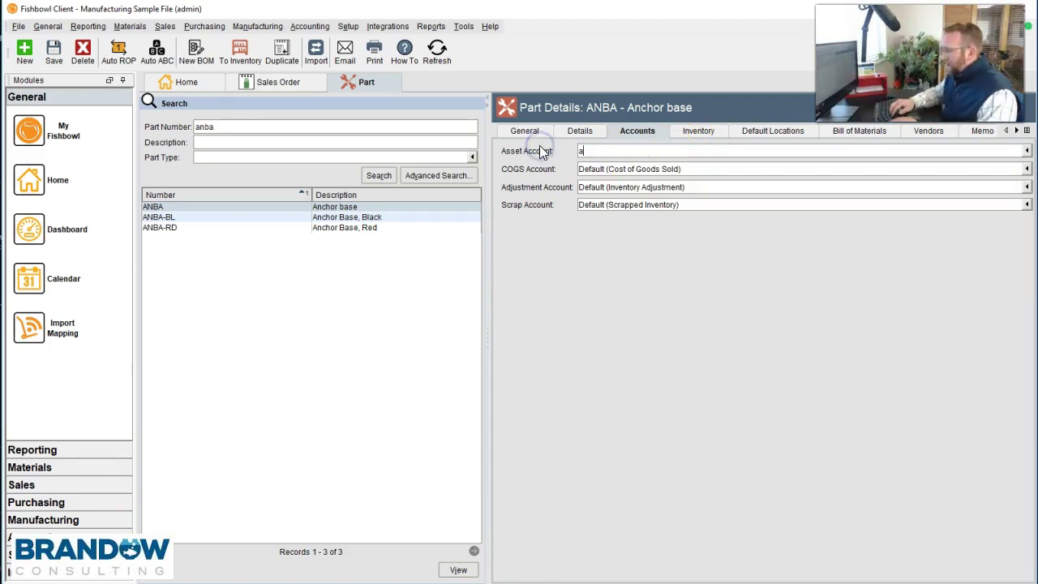
text(sset)
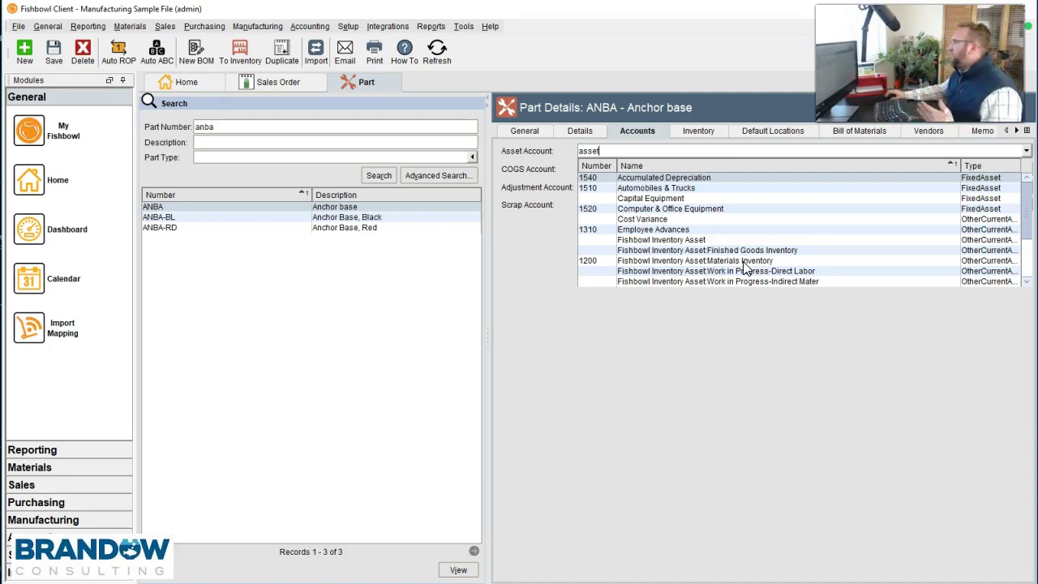
click(745, 261)
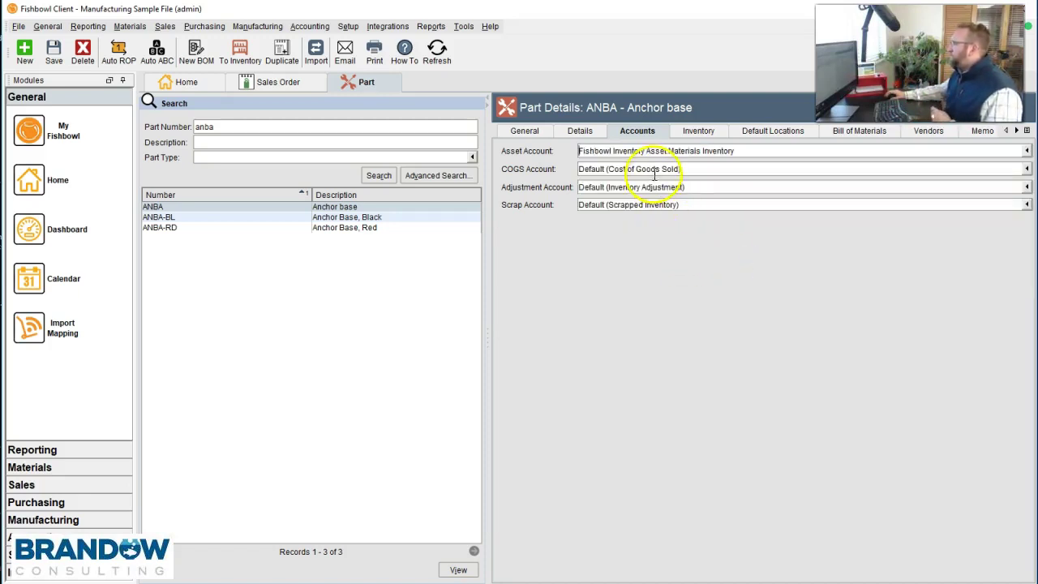
click(698, 169)
click(656, 365)
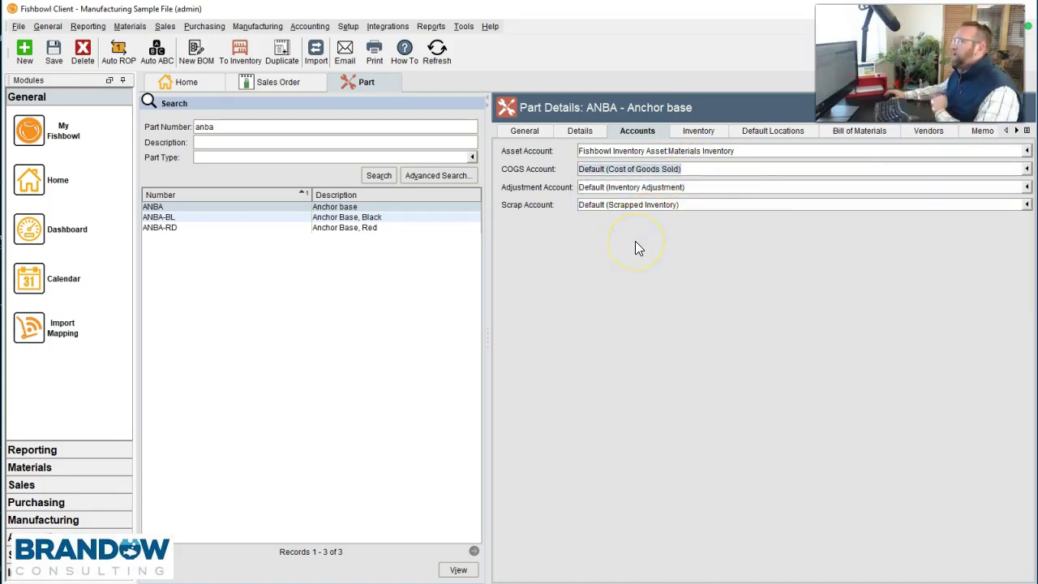
click(55, 55)
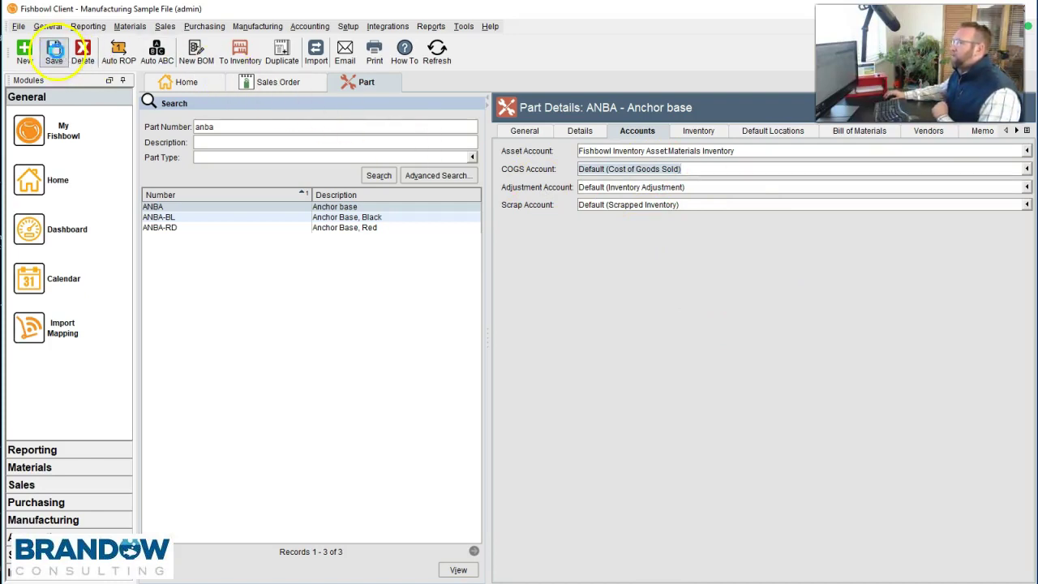
- Return to sales order 55 and change its class to Manual Pool Systems
click(266, 84)
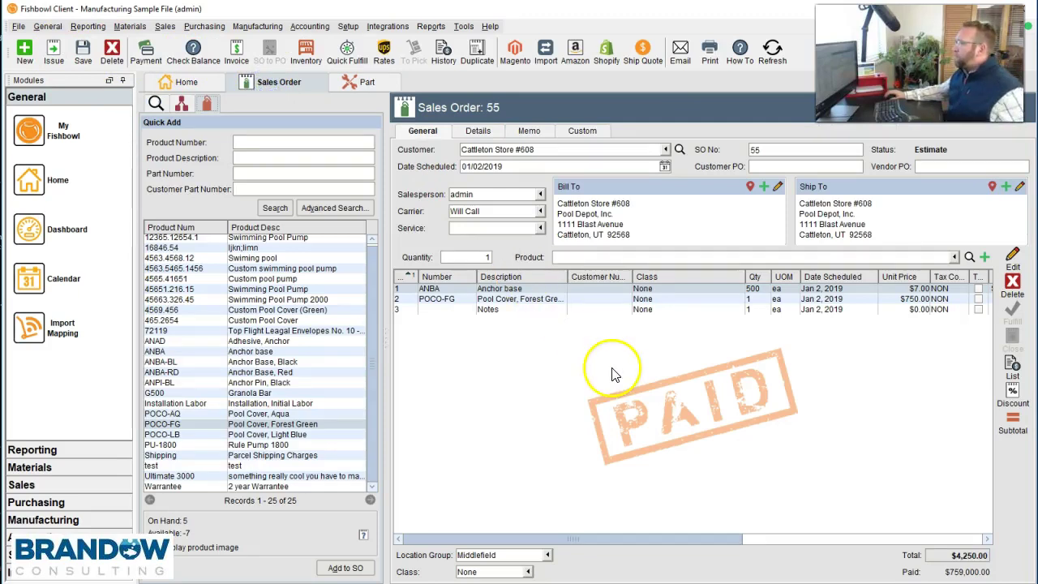
click(562, 305)
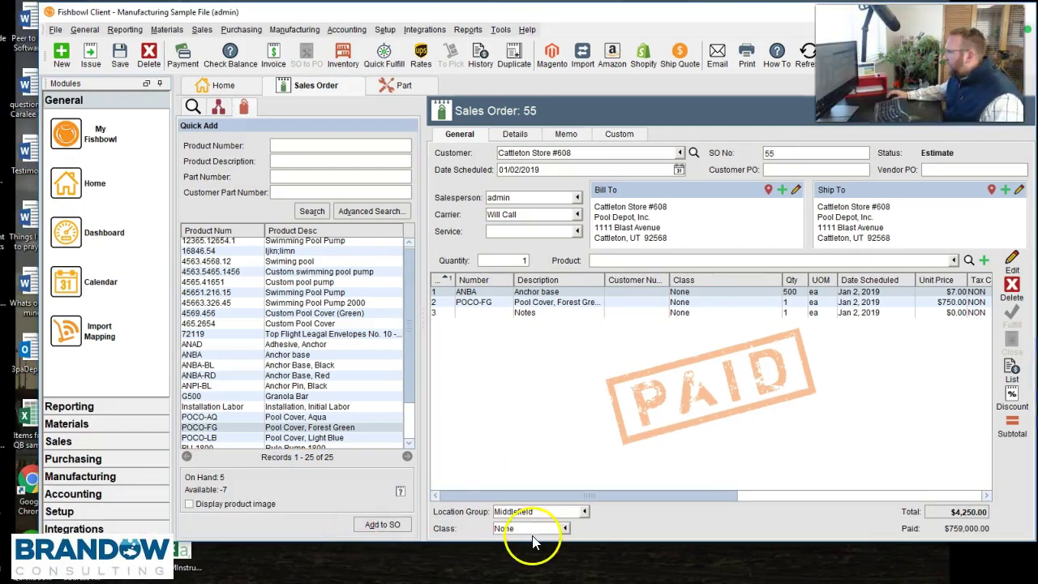
click(564, 529)
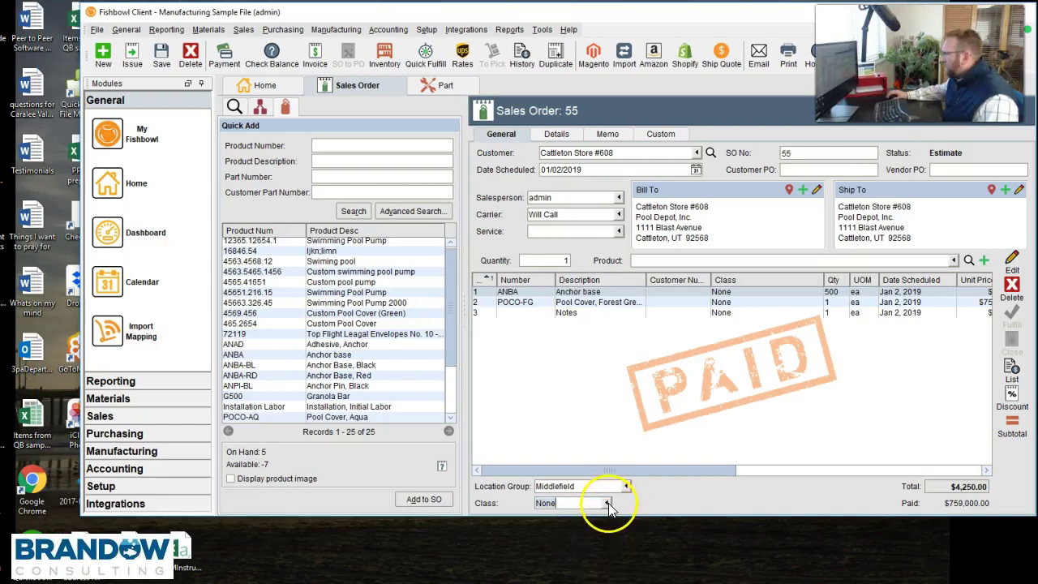
click(606, 504)
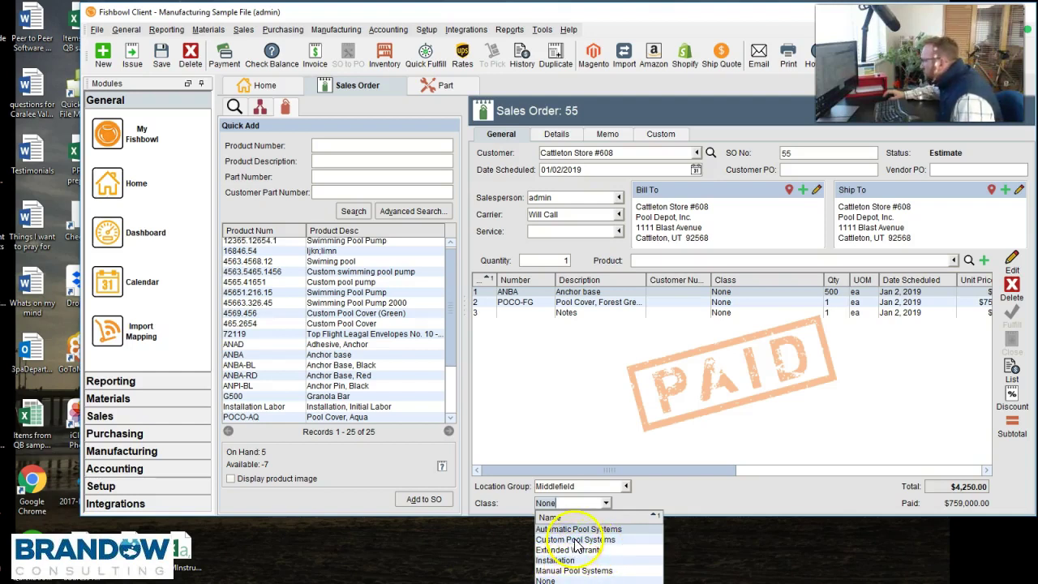
click(573, 573)
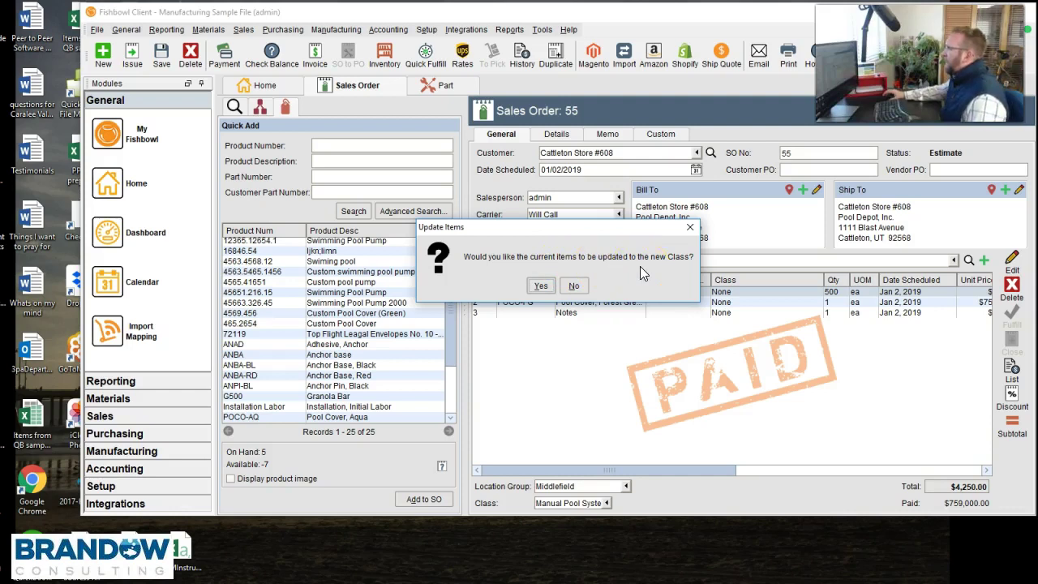
drag(606, 231, 561, 185)
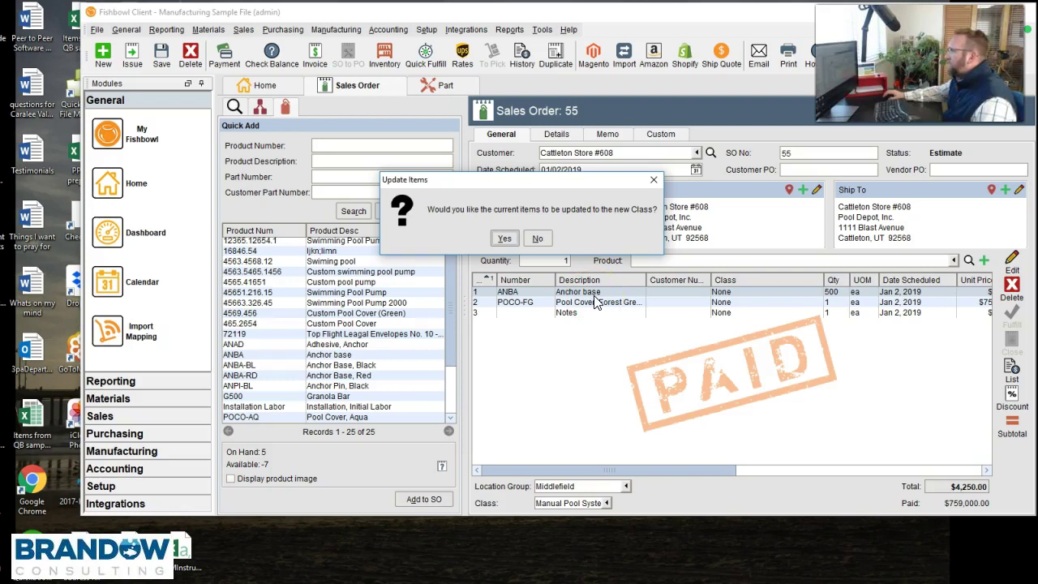
- Decline updating item classes, then set Anchor base to Manual and pool cover to Automatic Pool Systems
click(537, 238)
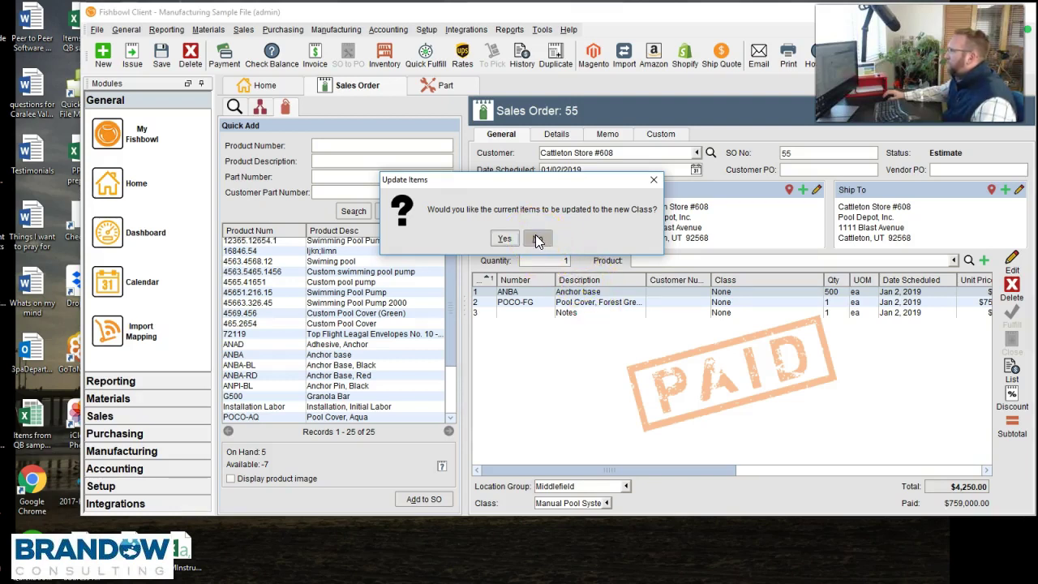
click(733, 278)
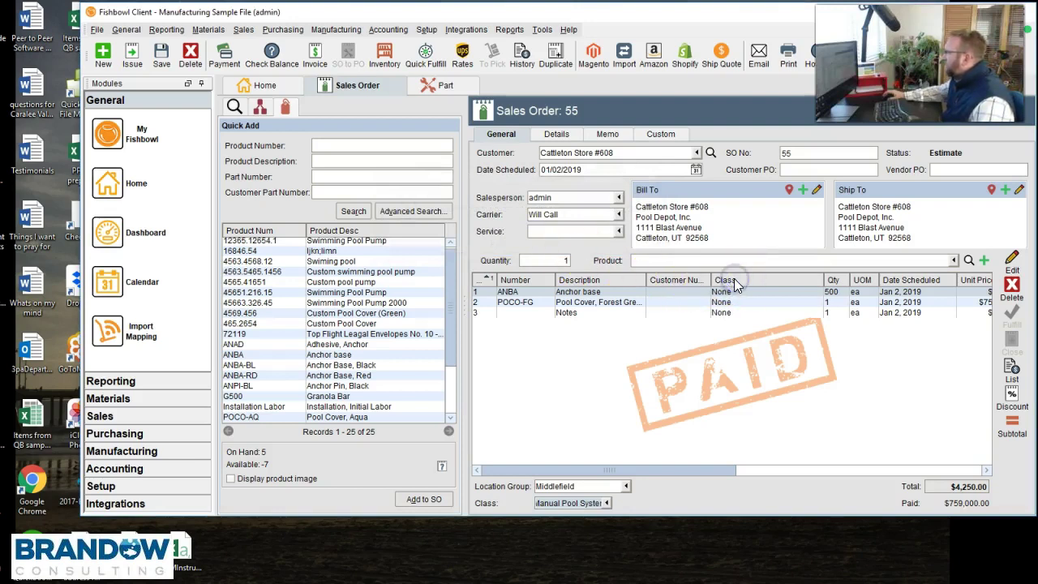
click(730, 291)
click(733, 292)
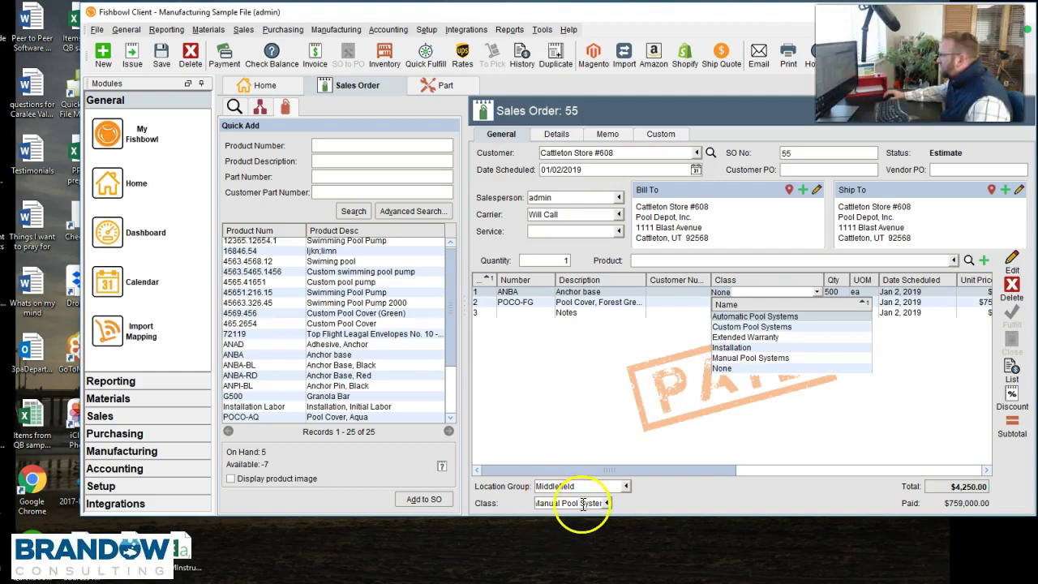
click(731, 358)
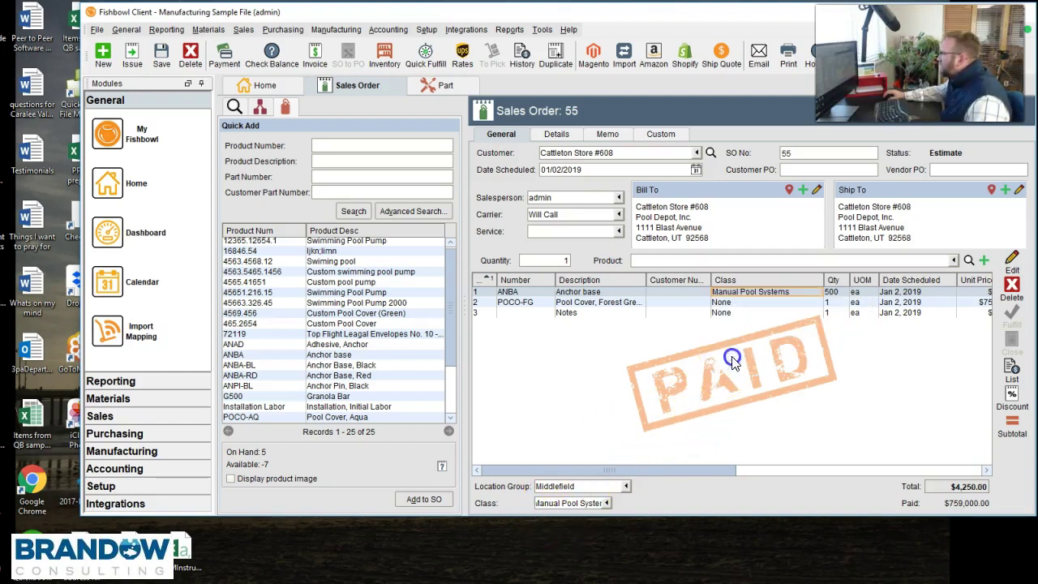
click(755, 311)
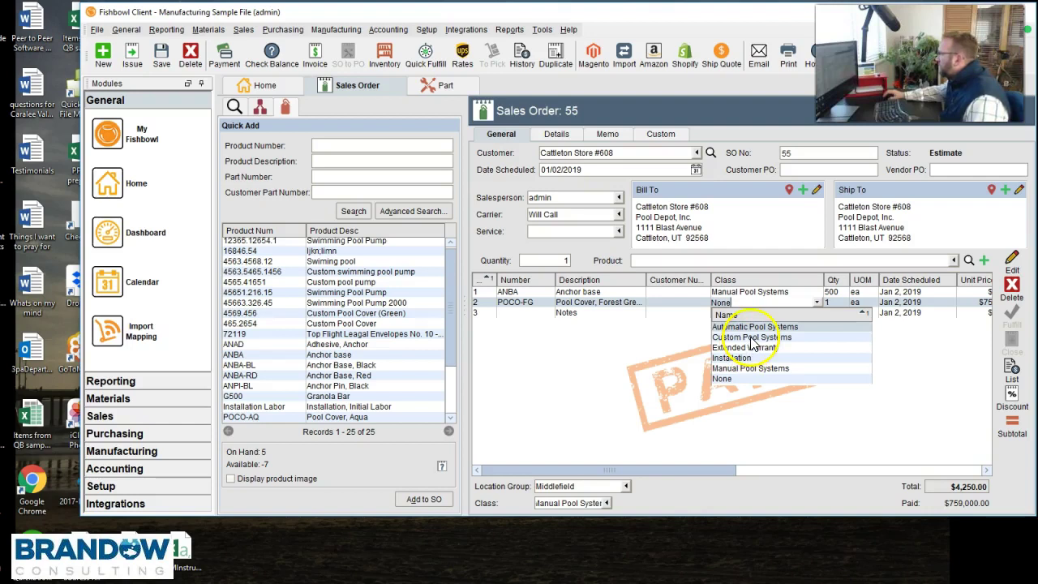
click(754, 326)
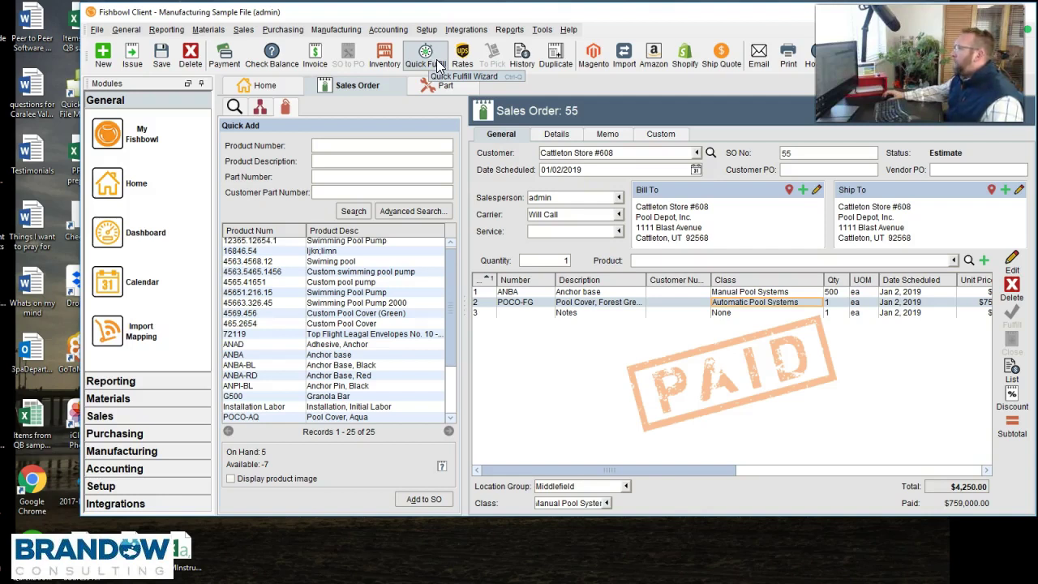
- Issue sales order 55 via Quick Fulfill, then cancel picking and decline emailing the report
click(438, 65)
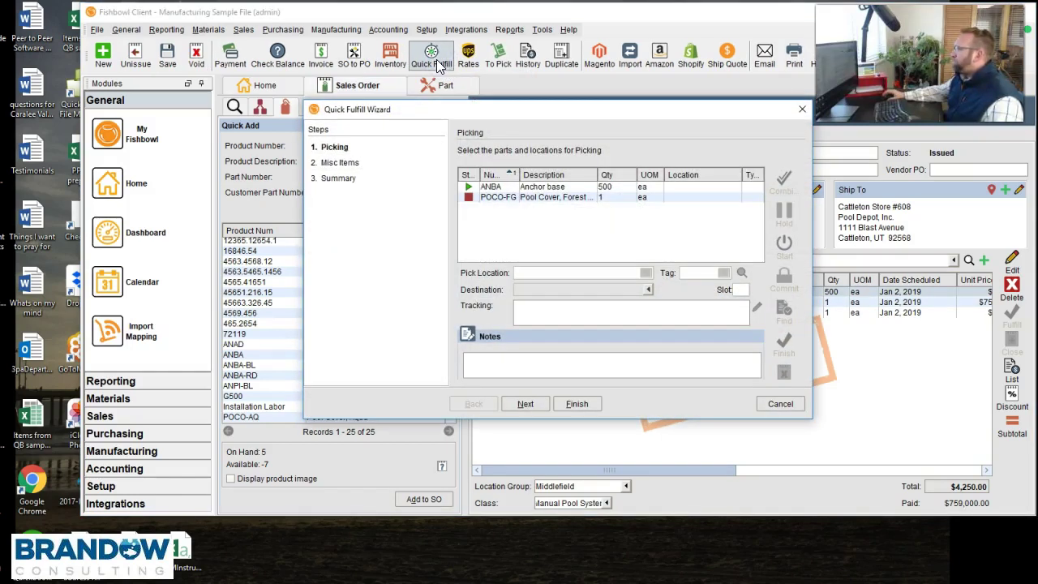
click(561, 200)
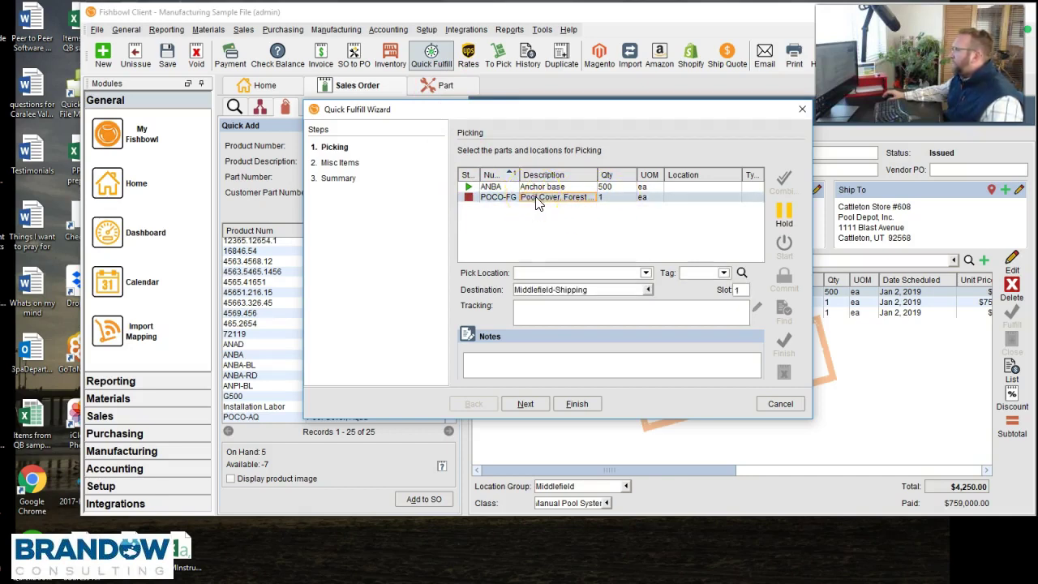
click(581, 187)
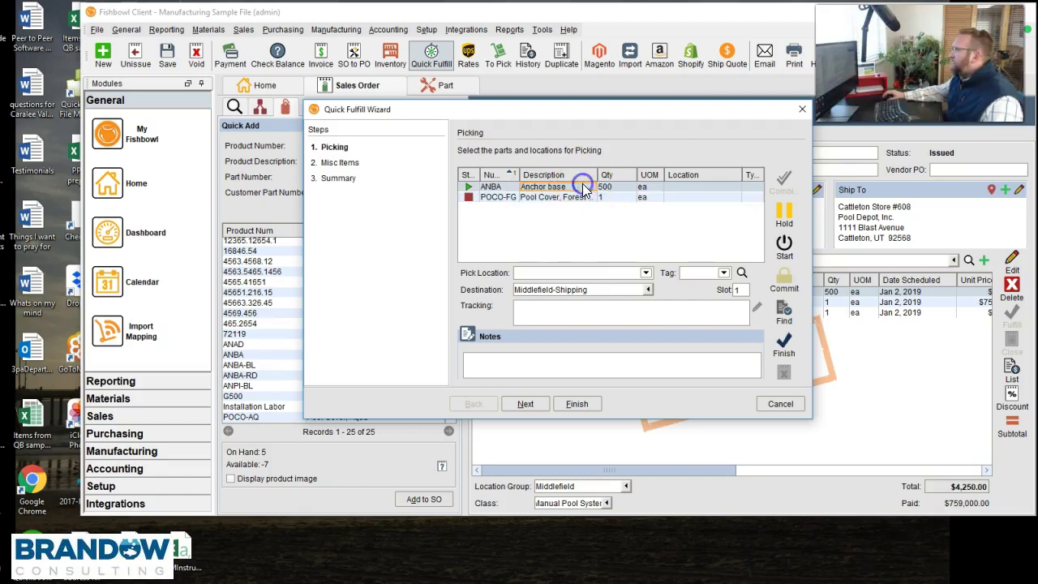
drag(612, 112, 469, 107)
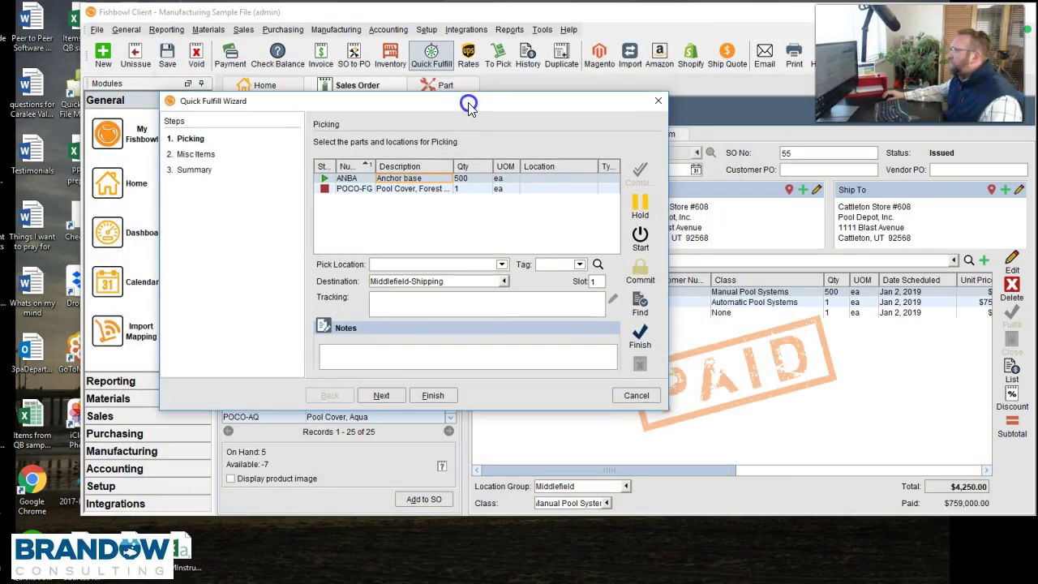
click(414, 191)
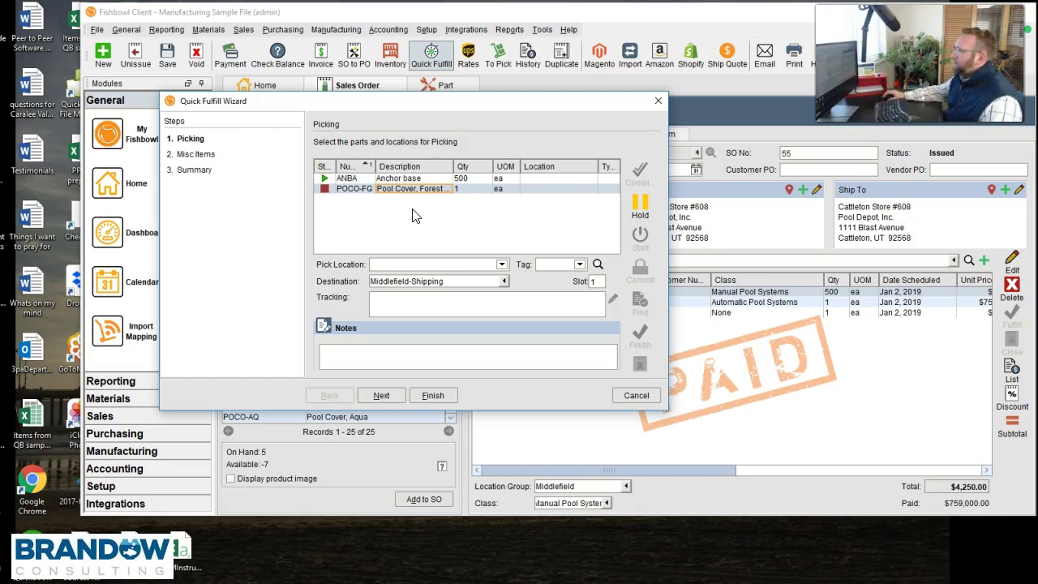
click(637, 395)
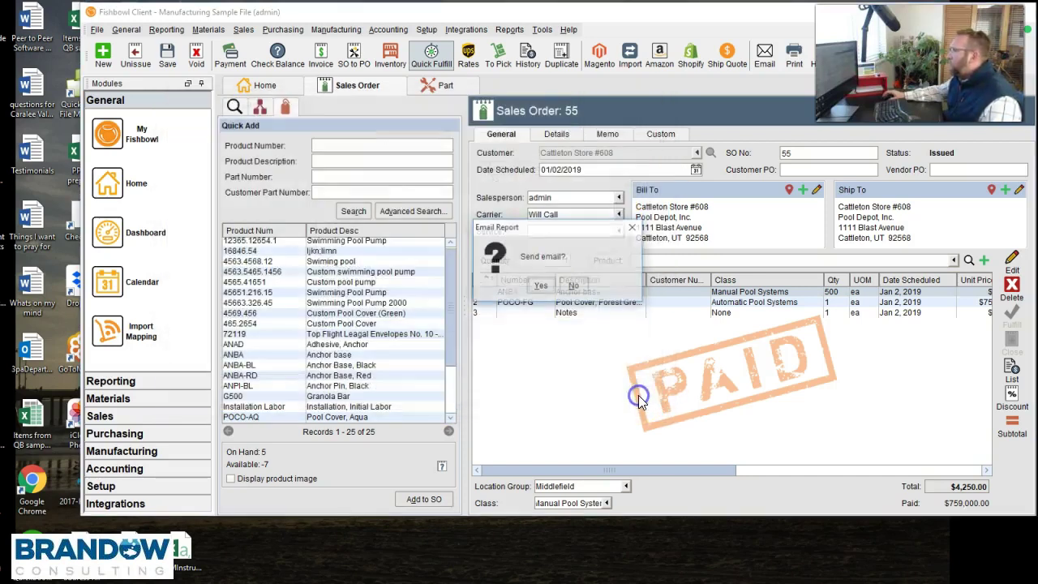
click(587, 290)
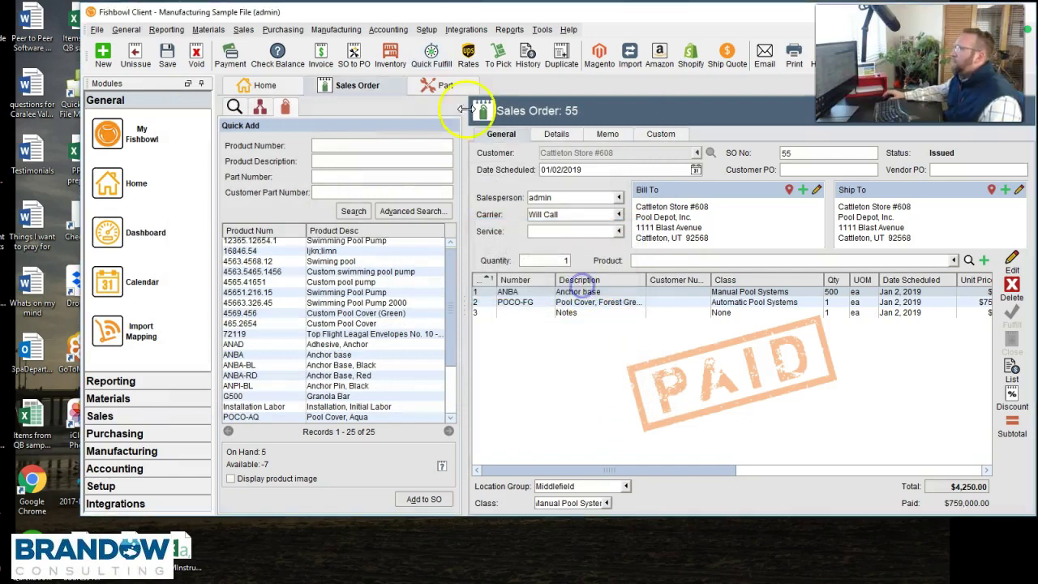
- Start a new purchase order with Lipps Pool Supplies as the vendor
click(282, 29)
click(302, 45)
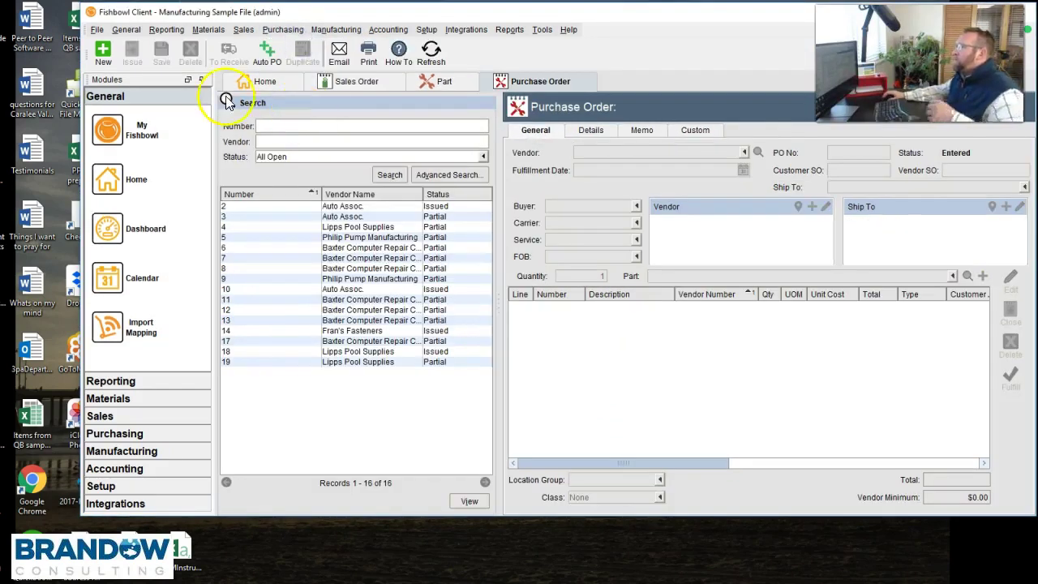
click(102, 53)
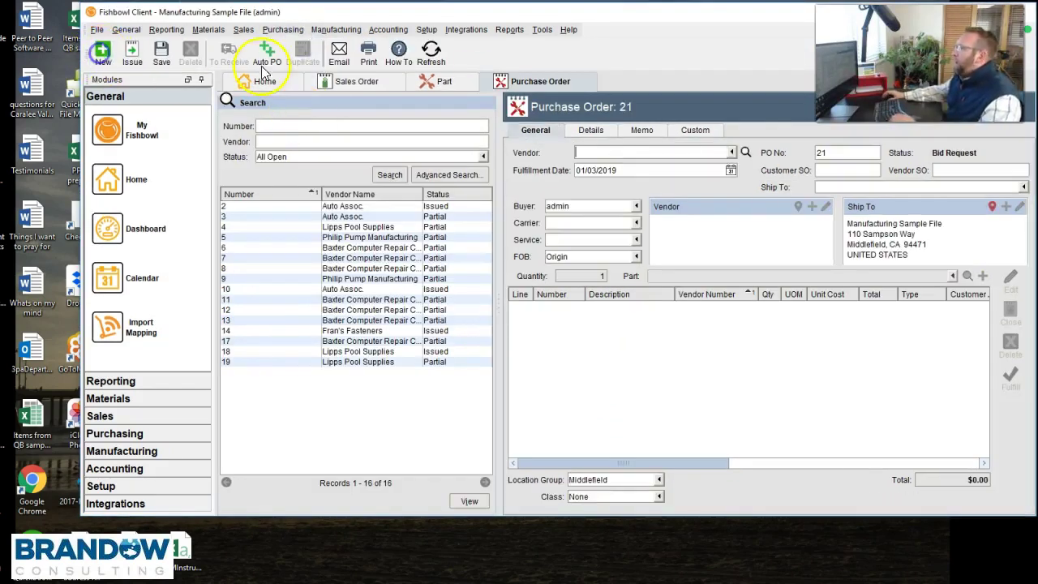
click(731, 153)
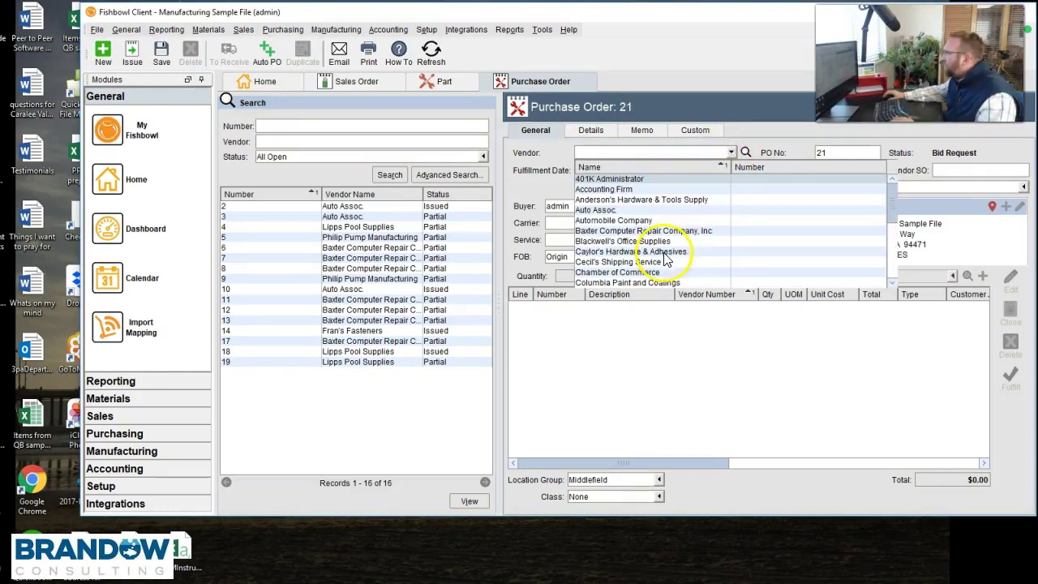
drag(896, 197, 894, 252)
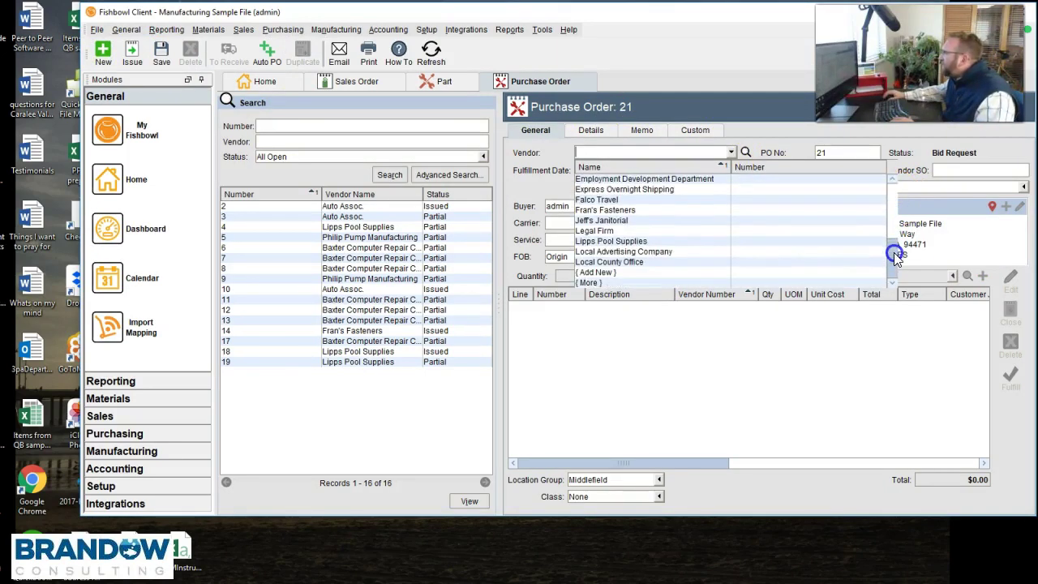
click(619, 243)
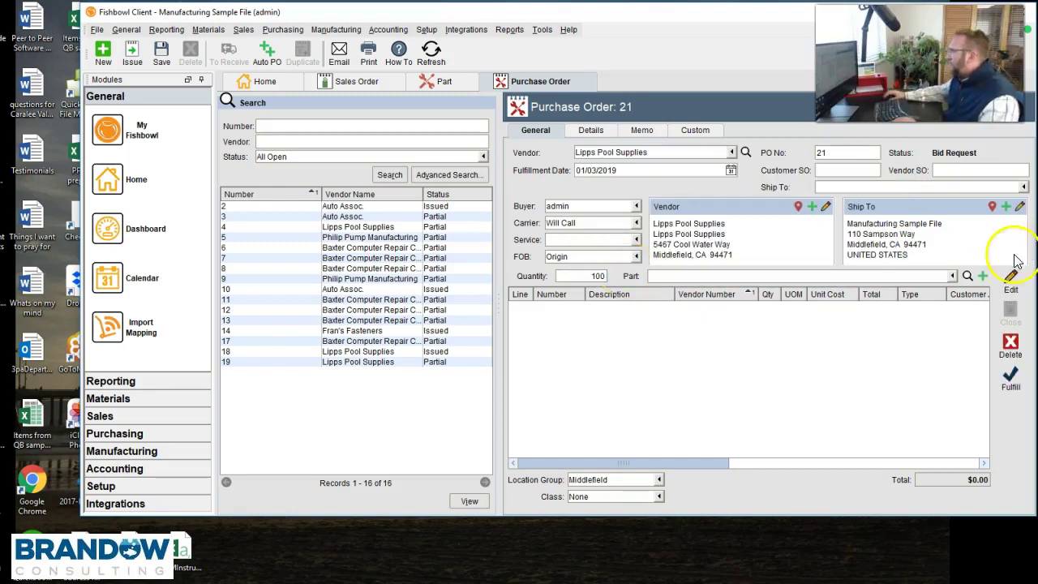
- Add four pool cover lines: POCO-AQ, POCO-DB, POCO-FG and POCO-LB
click(717, 276)
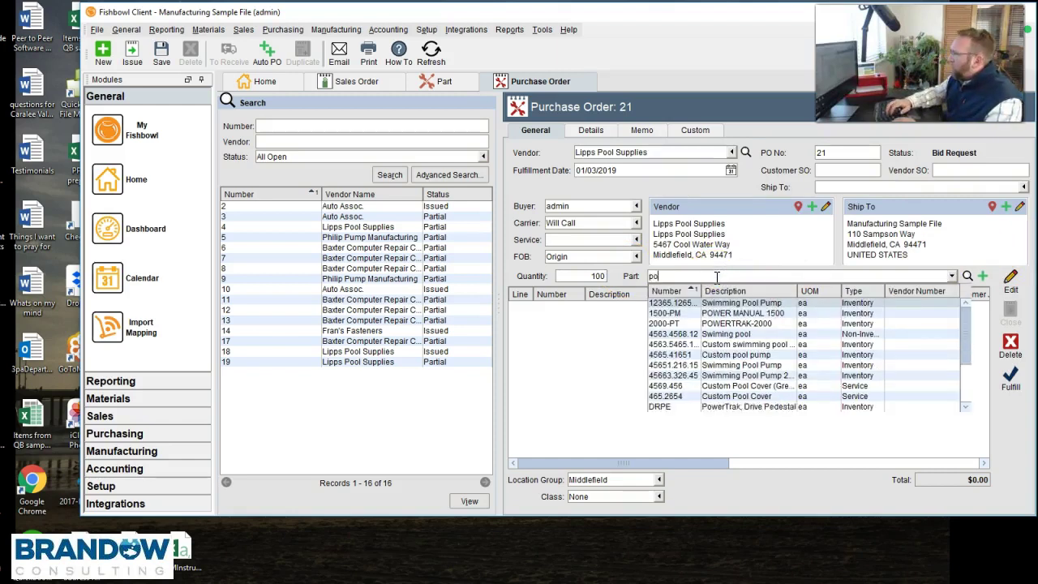
text(co)
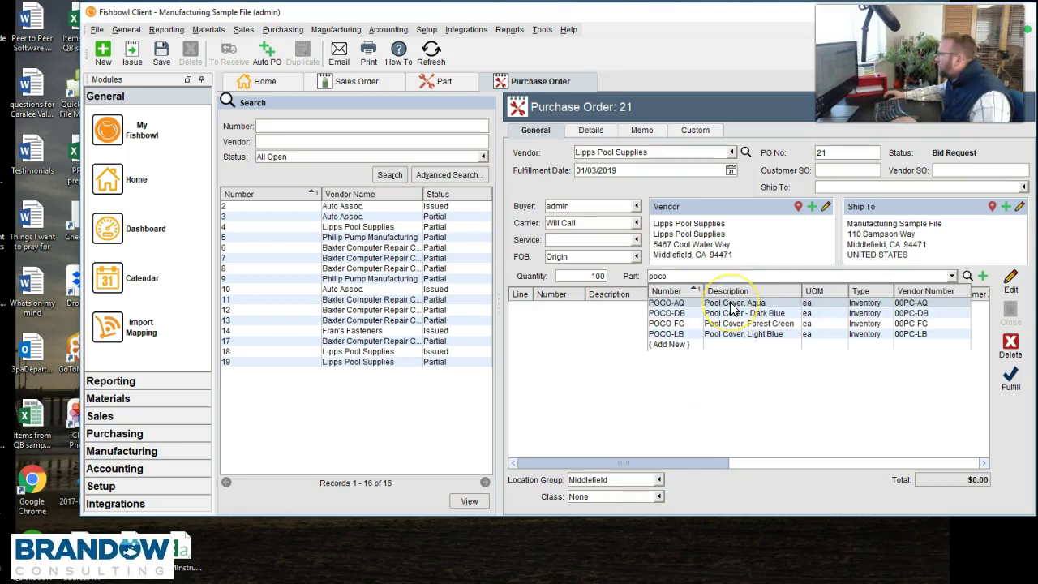
click(733, 305)
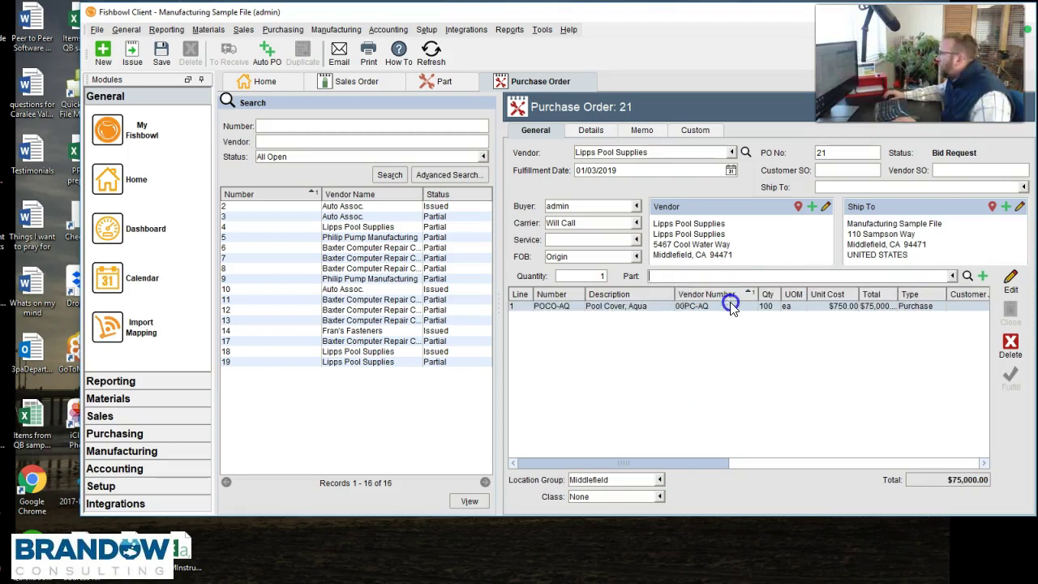
click(674, 276)
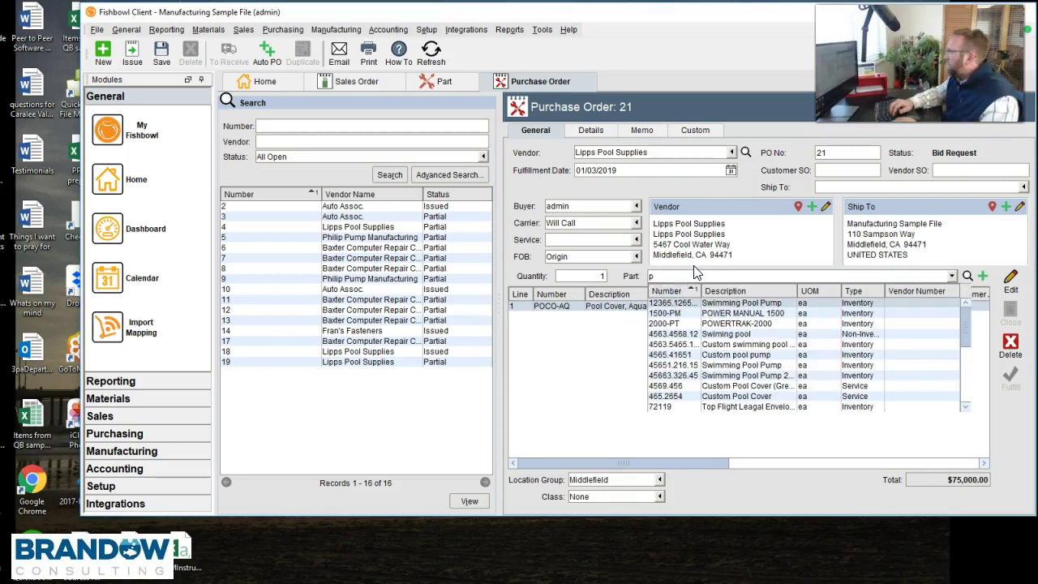
text(poco)
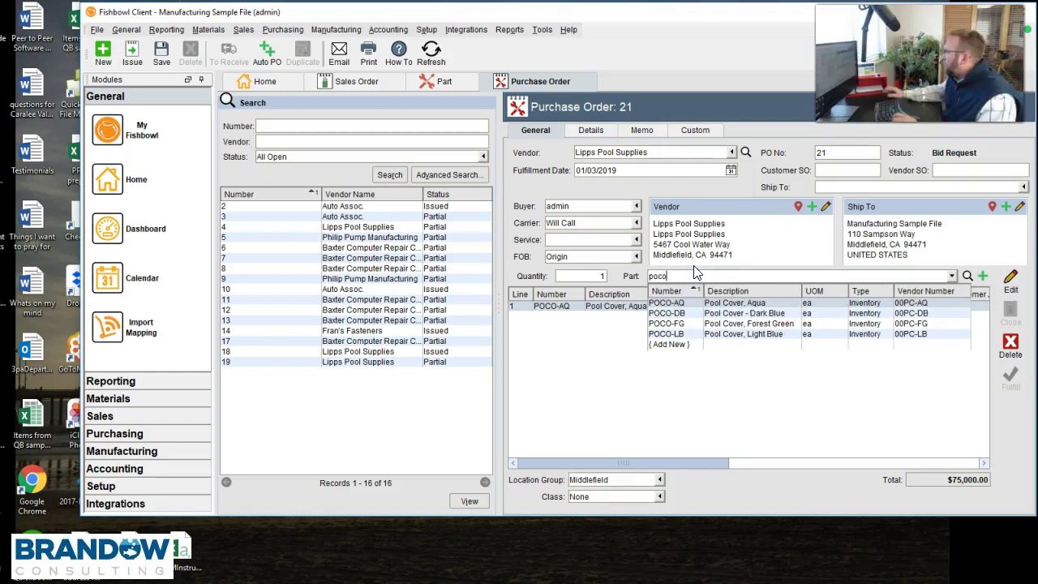
click(715, 315)
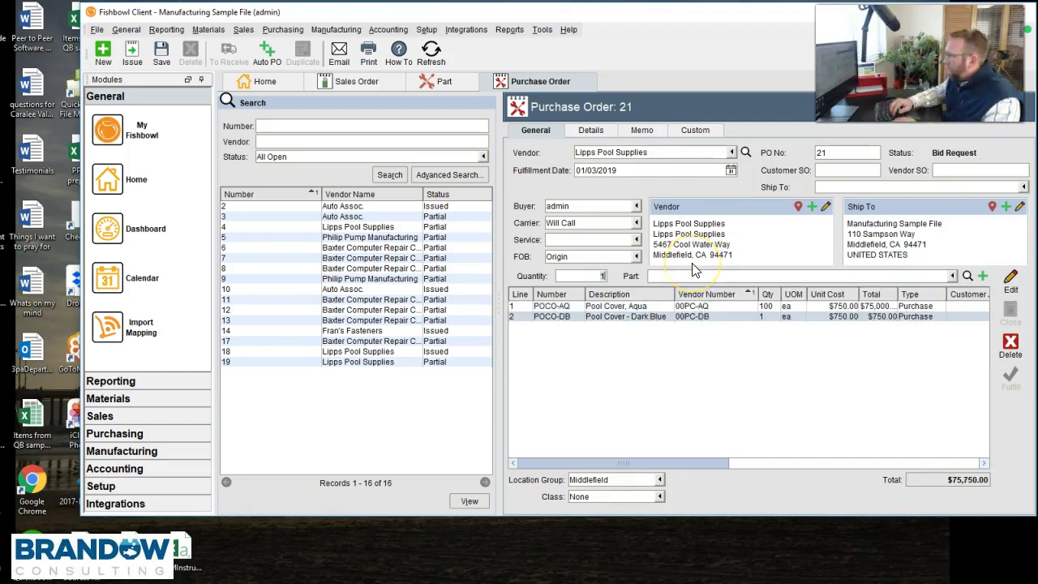
text(poco)
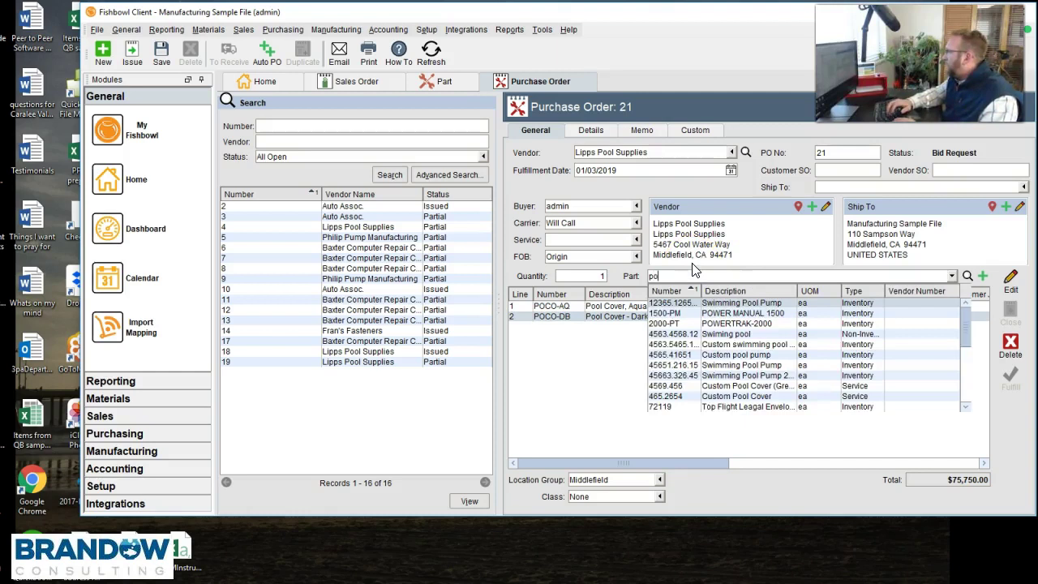
click(730, 323)
click(696, 275)
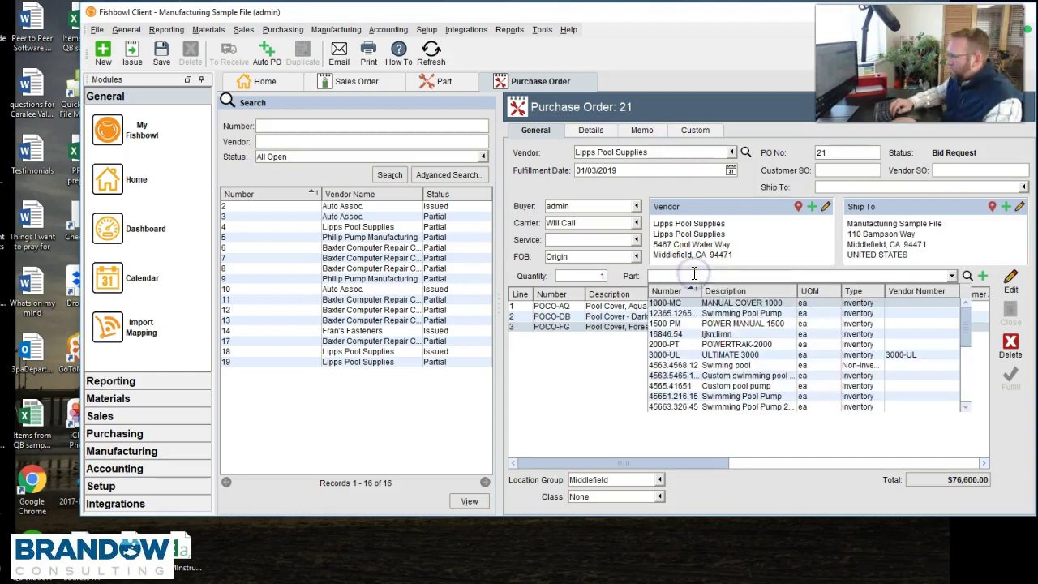
text(pcoc)
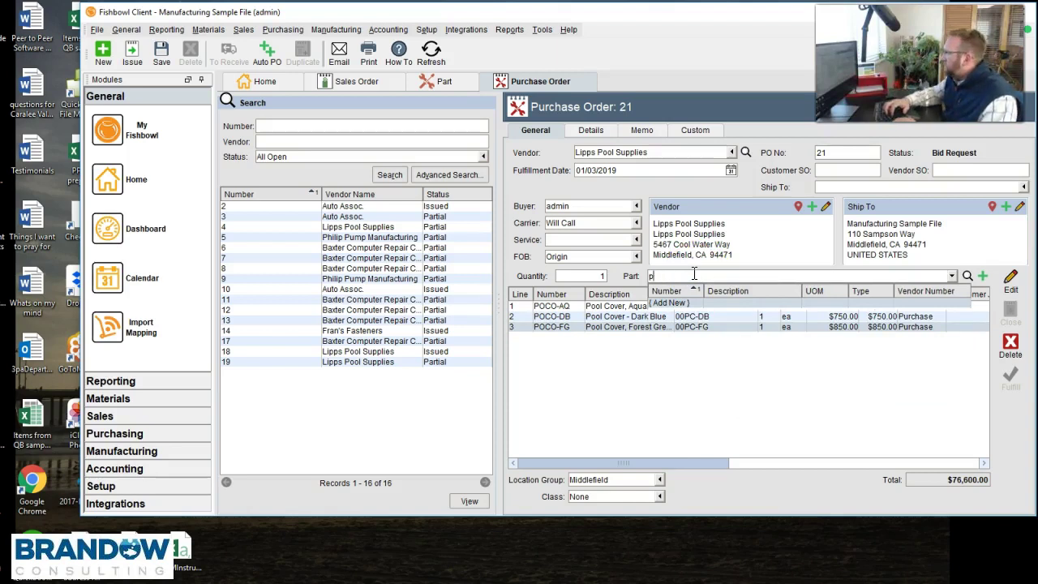
key(BackSpace)
key(BackSpace)
key(BackSpace)
key(BackSpace)
text(poco)
click(740, 335)
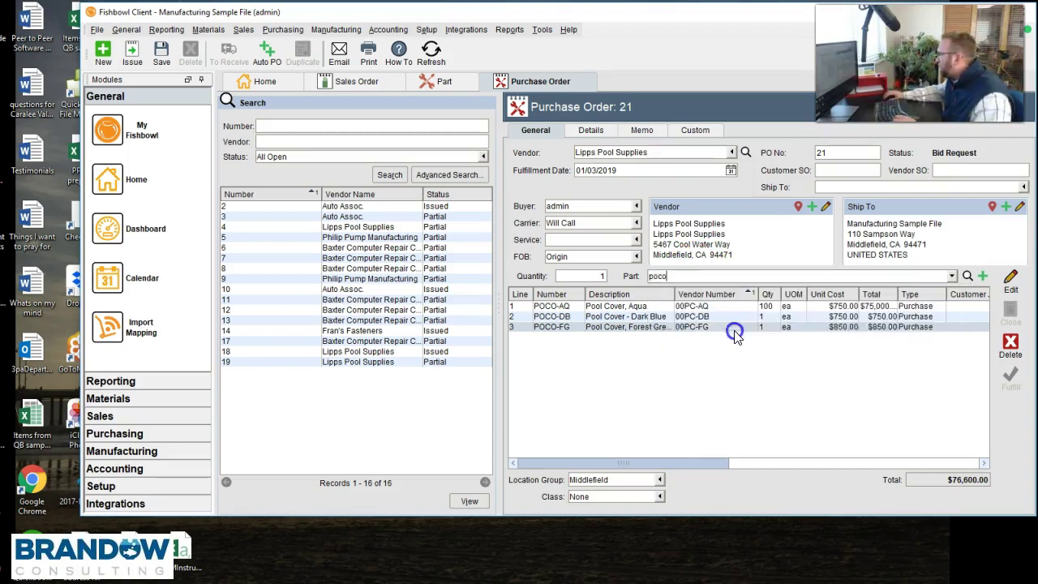
- Set the quantities of lines 2, 3 and 4 to 50, 20 and 10
click(764, 317)
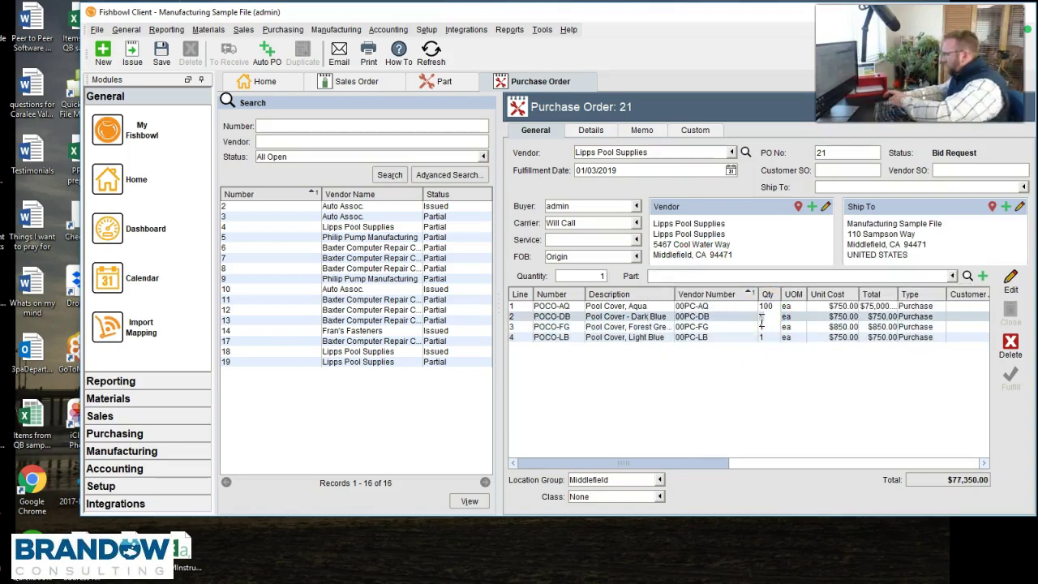
text(50)
click(765, 327)
text(20)
click(763, 337)
text(10)
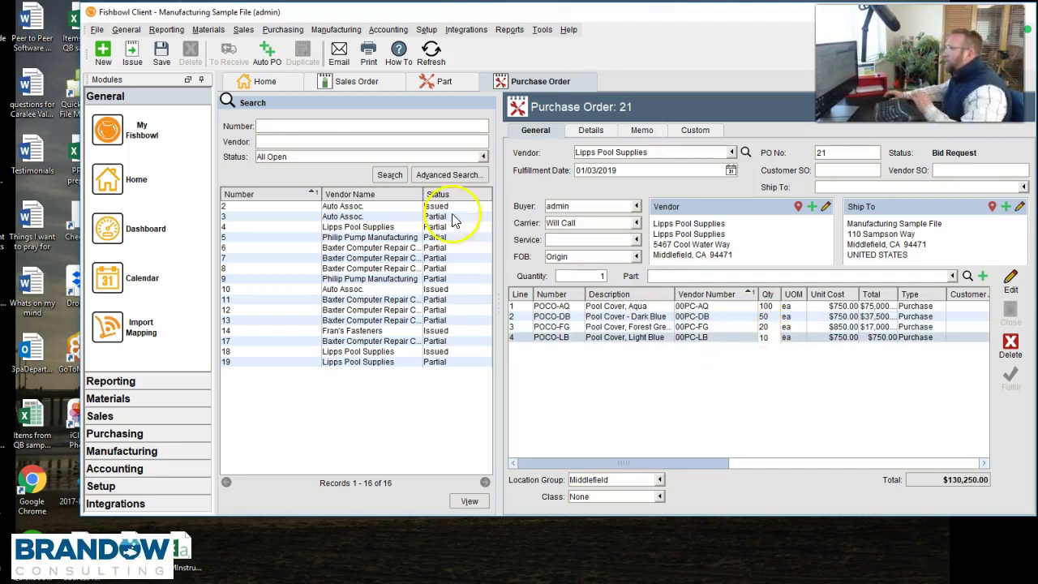
- Issue purchase order 21 without emailing it and open it for receiving
click(132, 53)
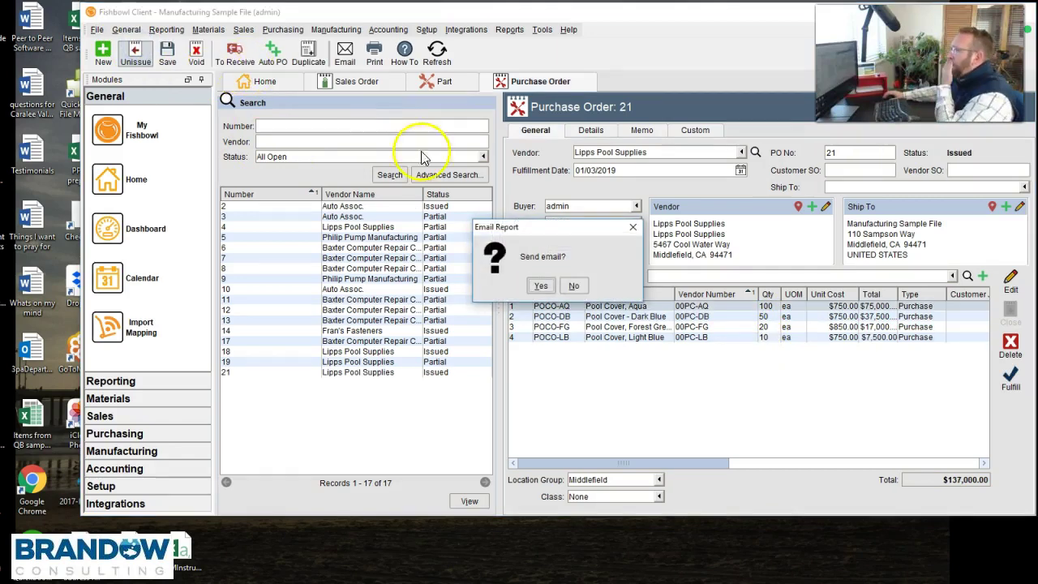
click(574, 286)
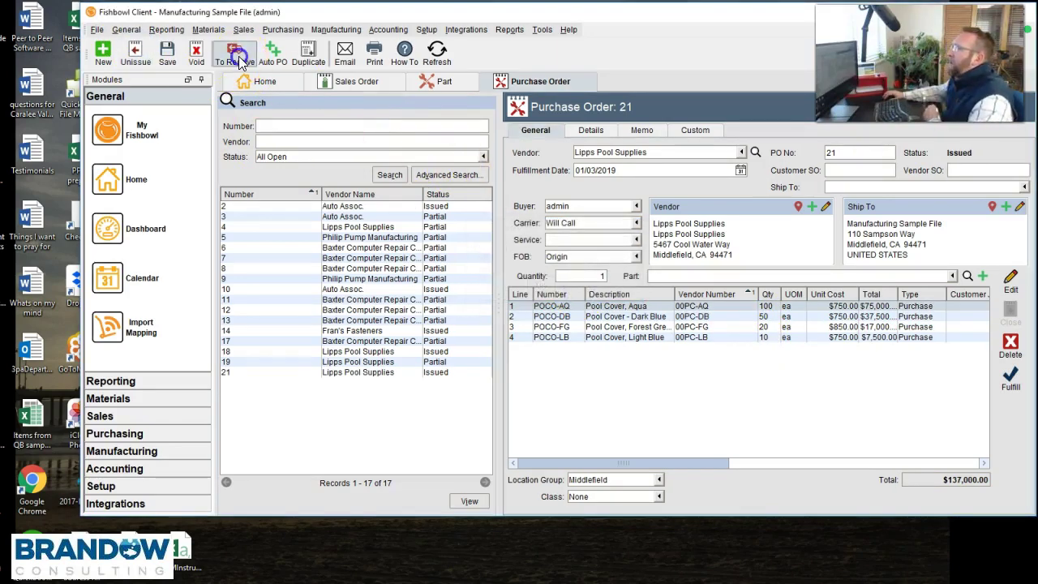
click(239, 64)
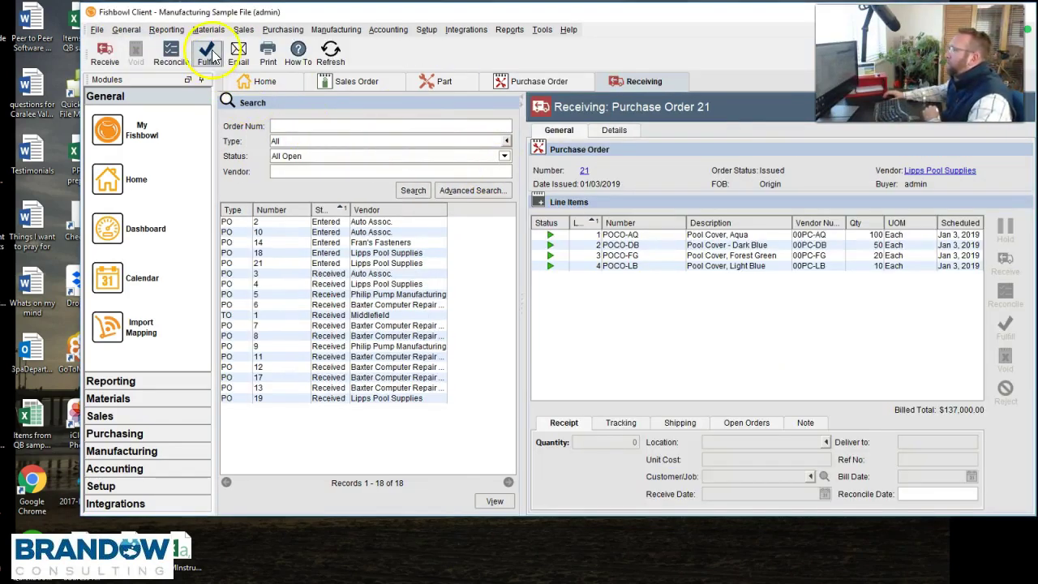
- Fulfill all four received lines of PO 21, then quick-fulfill sales order 55 through to Finish
click(209, 51)
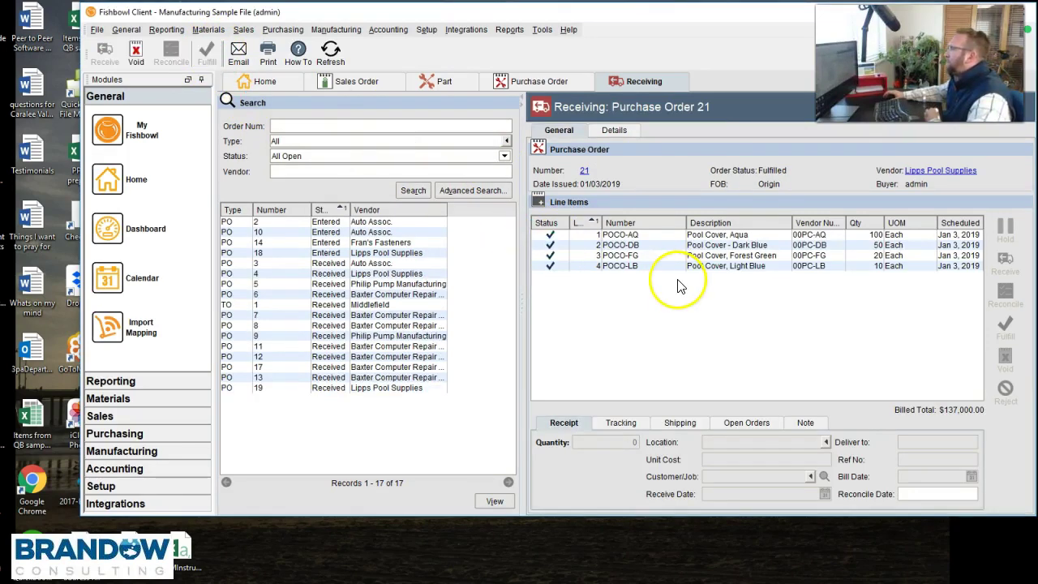
click(360, 83)
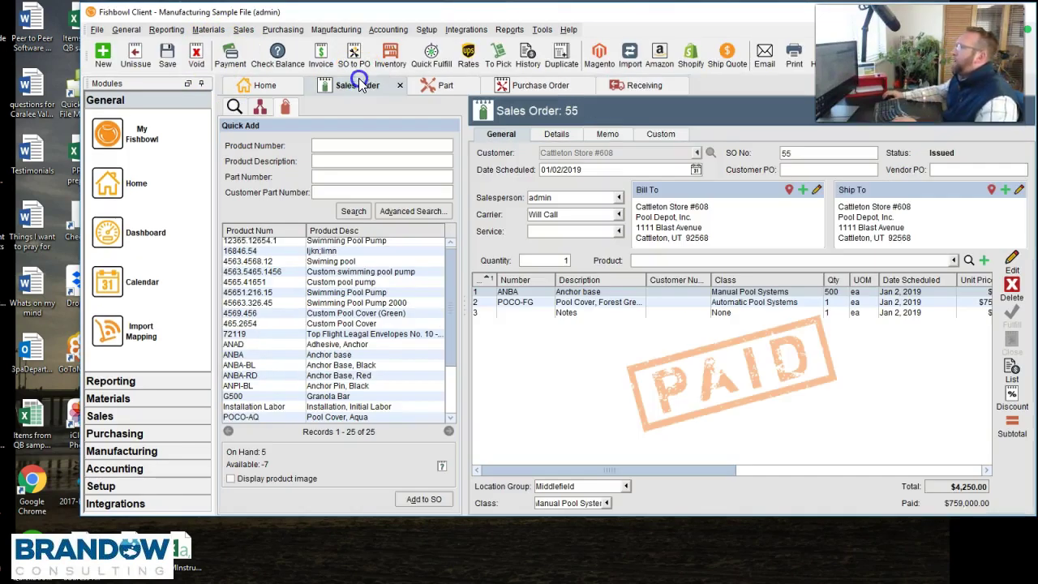
click(431, 55)
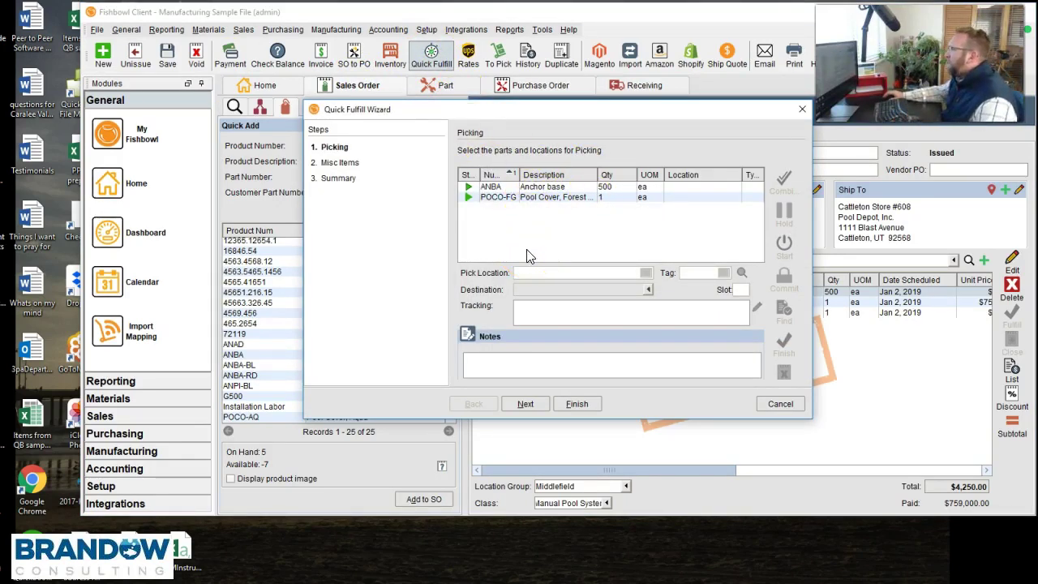
click(526, 406)
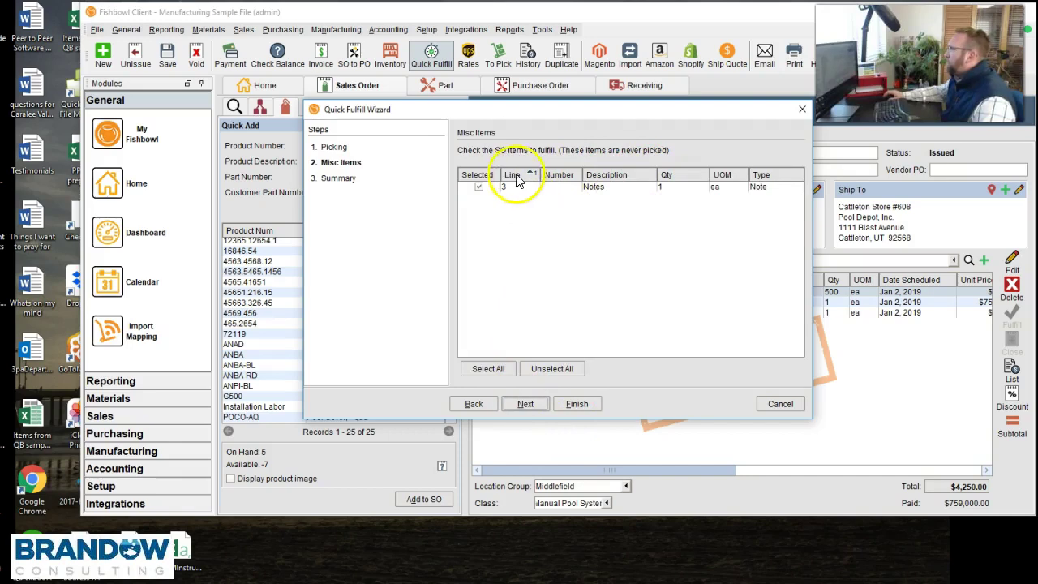
click(523, 410)
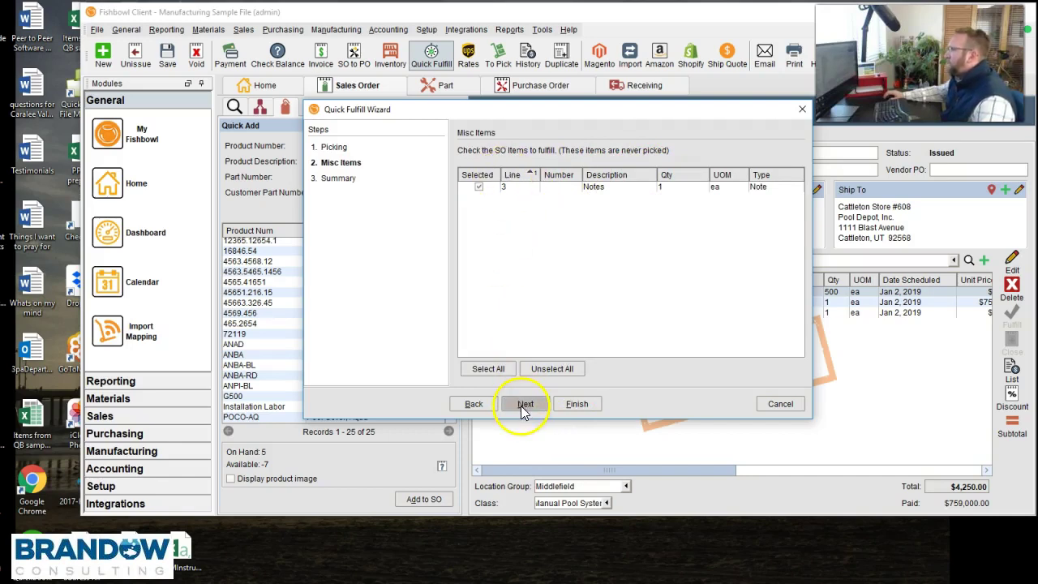
click(577, 404)
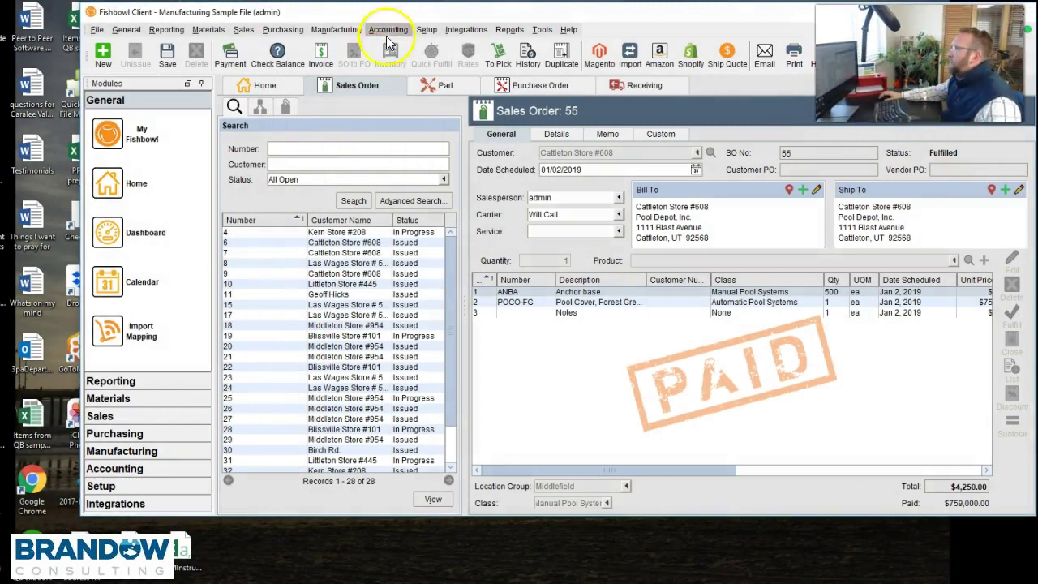
- Open Fishbowl's Accounting Integration module from the Accounting menu and move the QuickBooks window aside
click(388, 30)
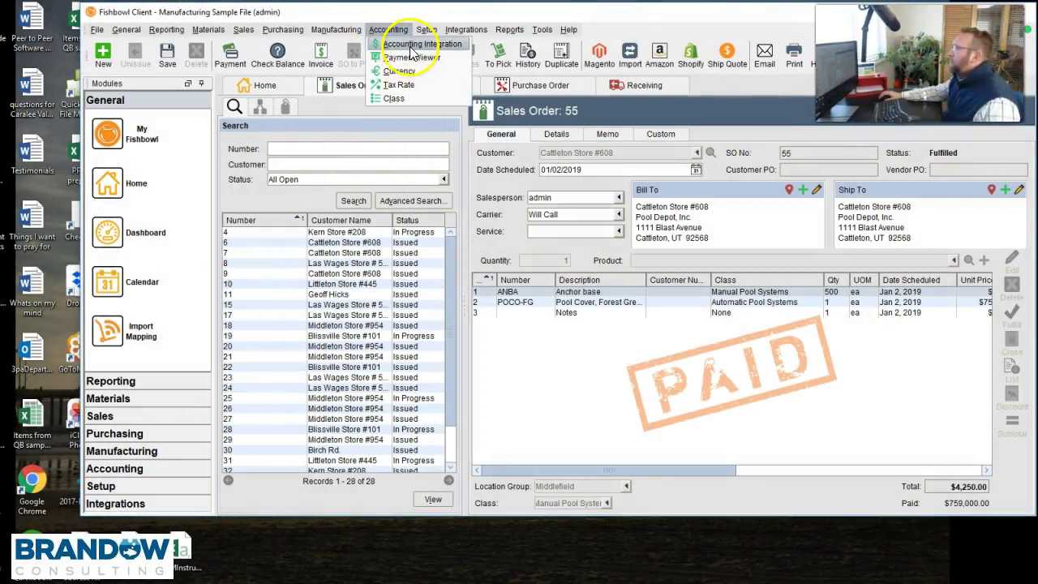
click(415, 44)
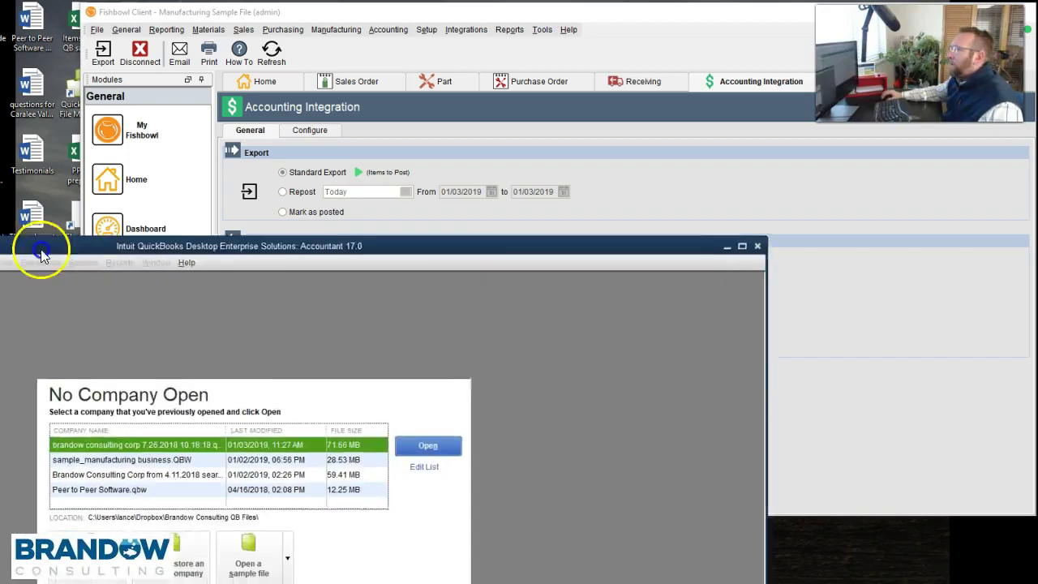
drag(41, 250, 331, 23)
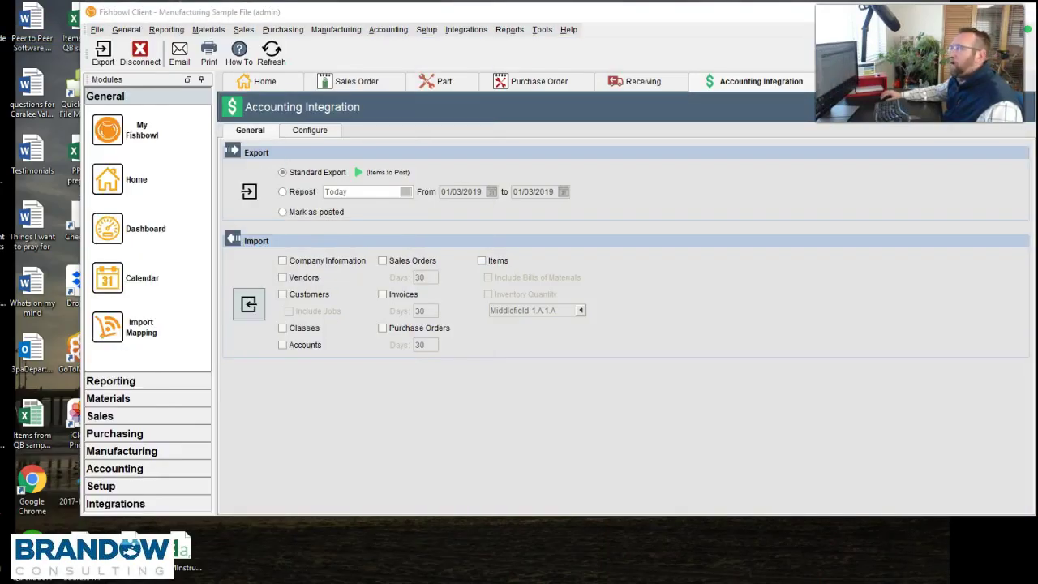
- Run Standard Export of all pending transactions to QuickBooks, acknowledge the results, and bring QuickBooks forward
click(252, 189)
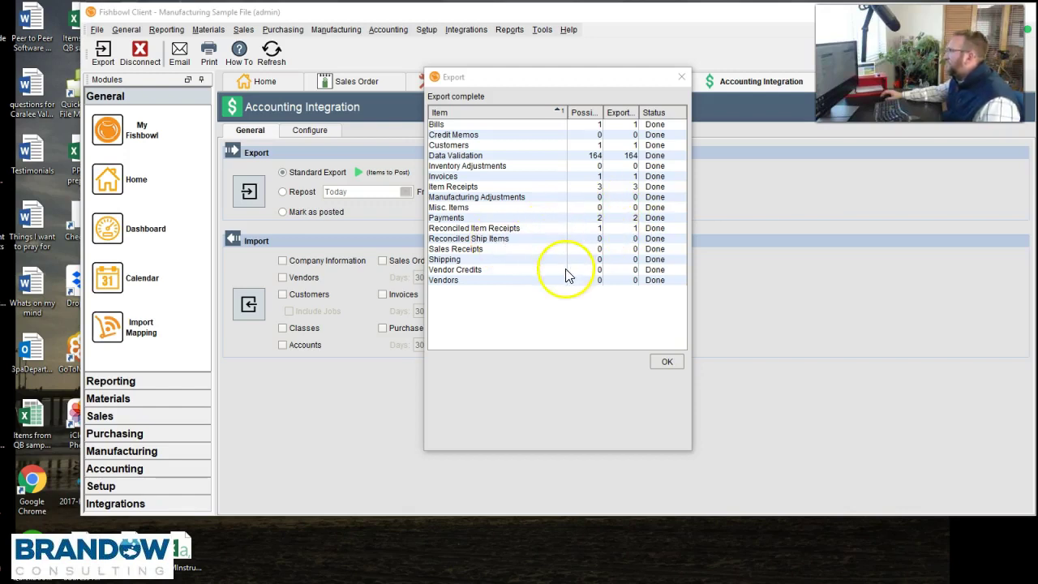
click(662, 363)
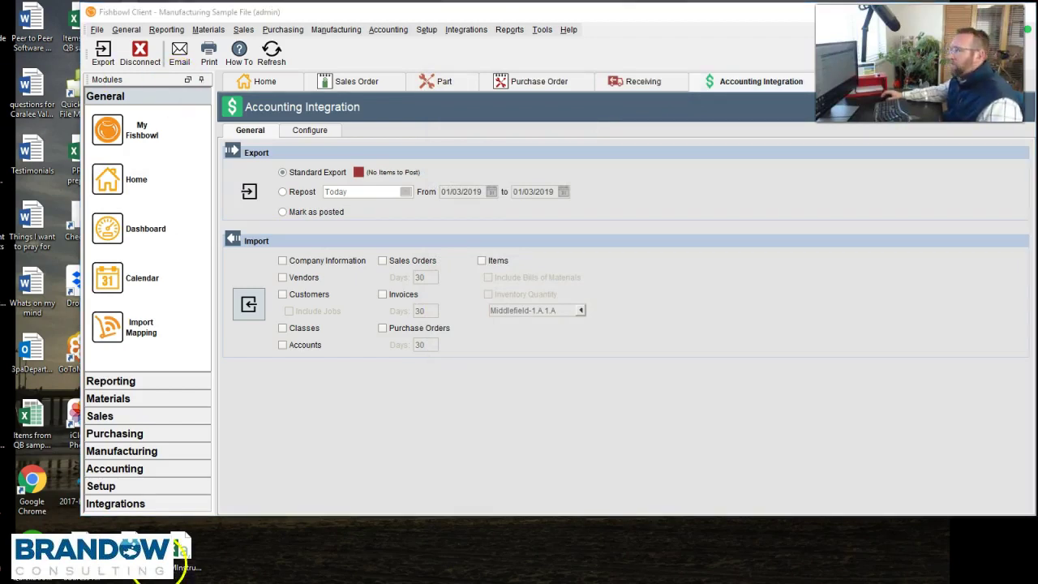
click(212, 577)
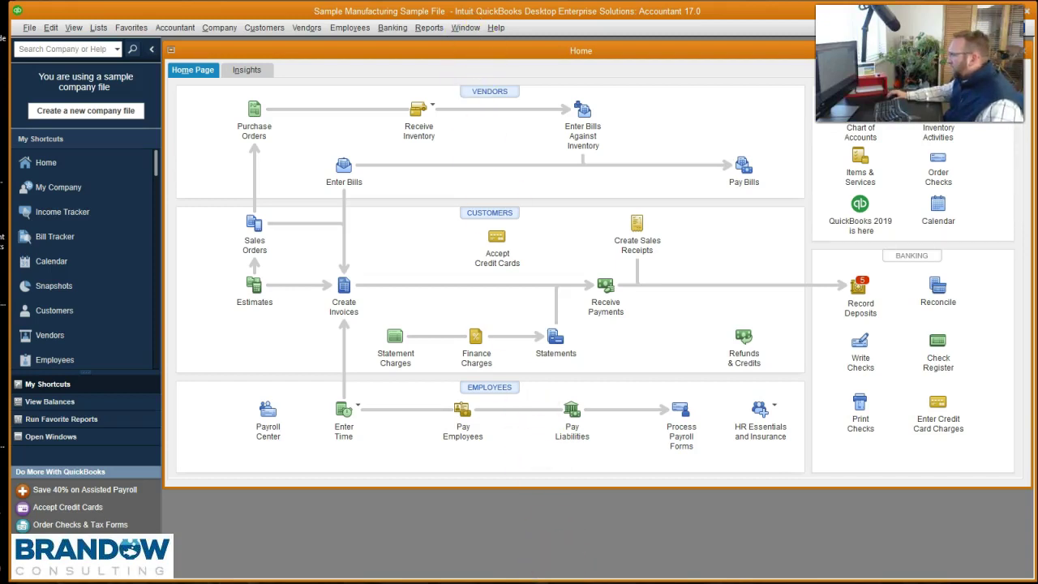
click(568, 581)
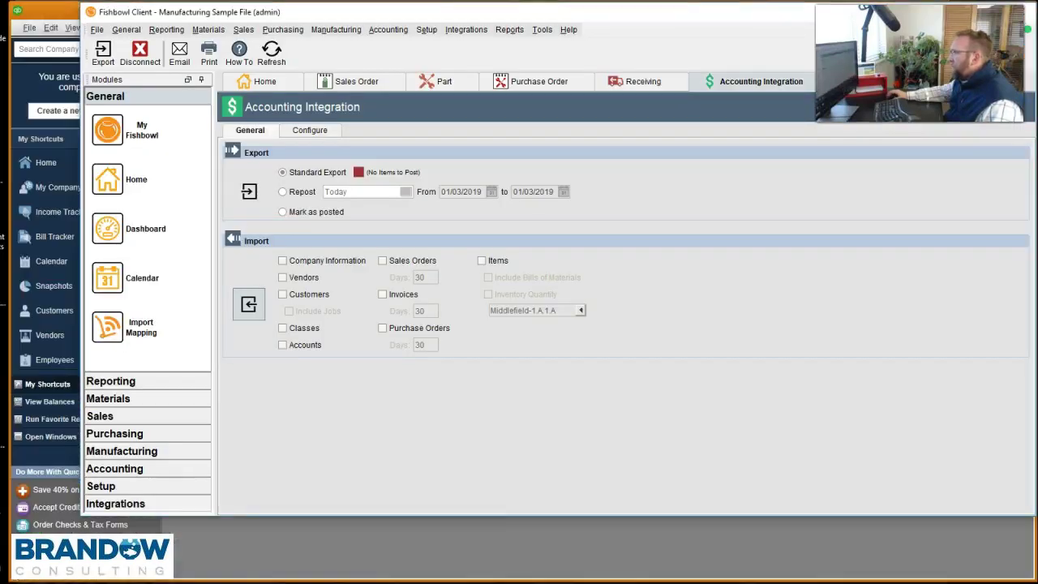
click(340, 85)
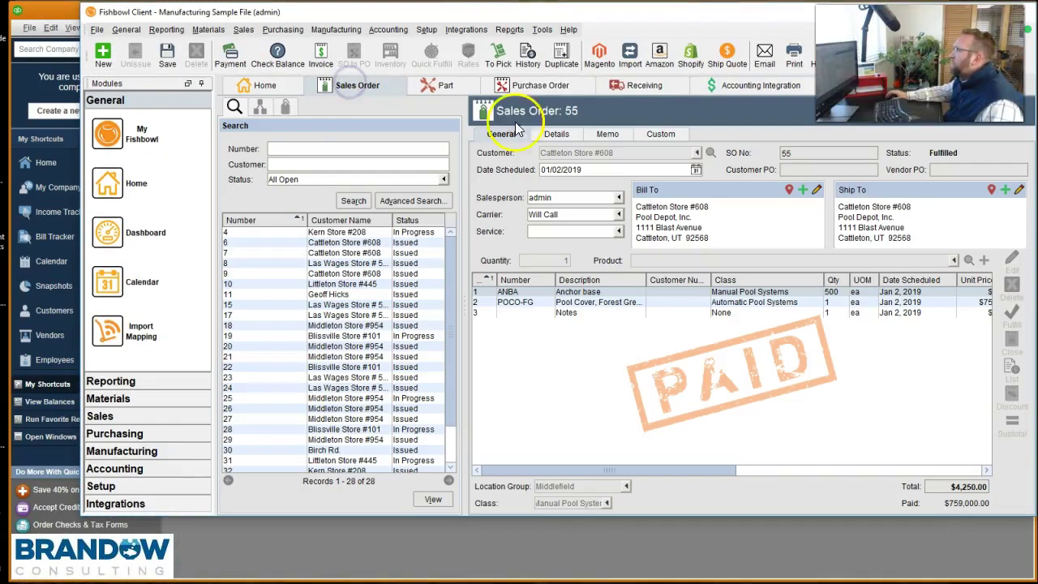
click(390, 558)
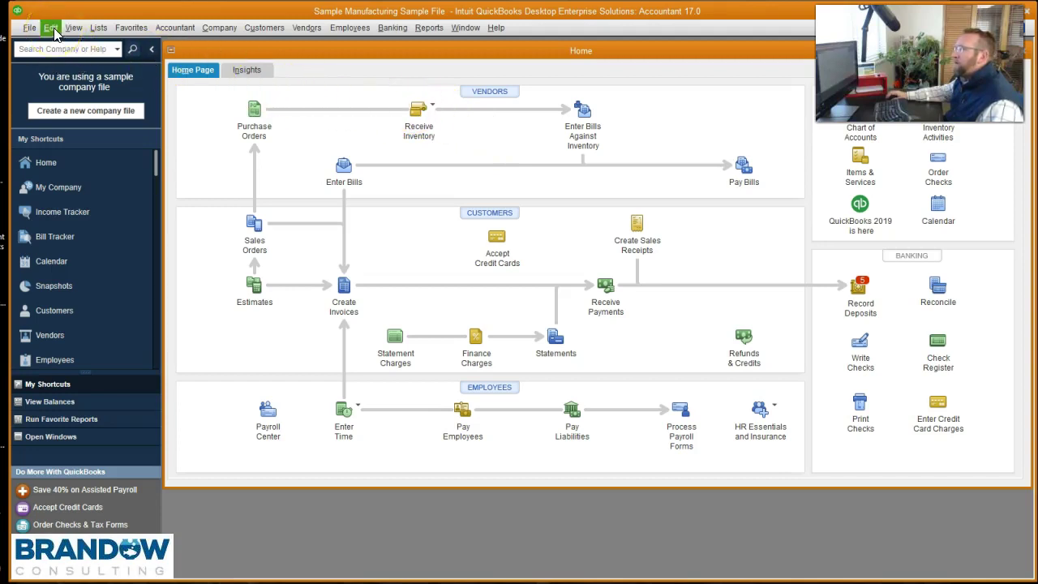
- Search transactions in the Find dialog's Advanced tab using a Memo filter of 55
click(54, 31)
click(70, 190)
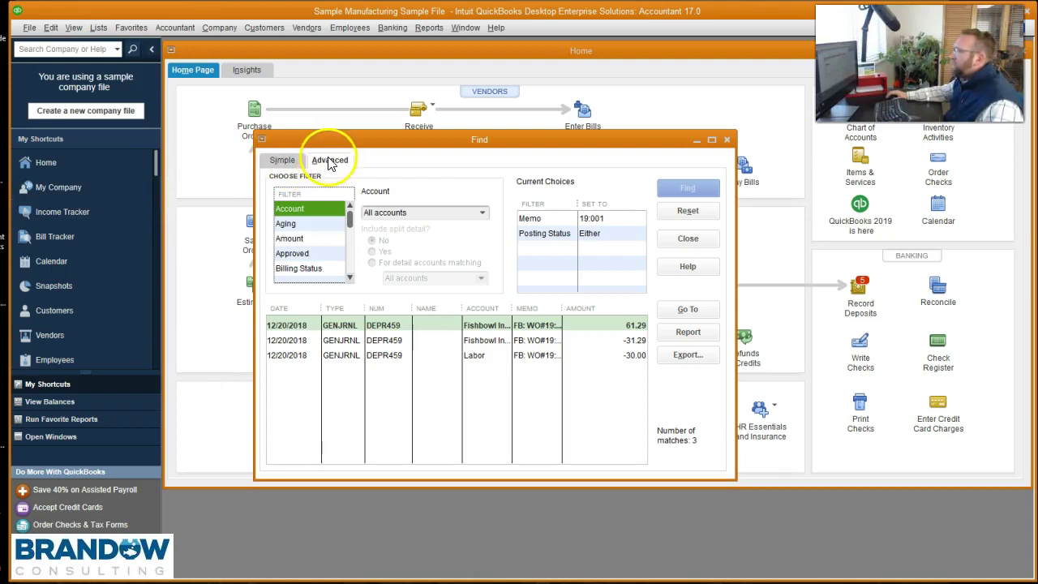
mouse_move(347, 221)
mouse_down()
mouse_move(350, 254)
mouse_move(350, 236)
mouse_up()
click(313, 255)
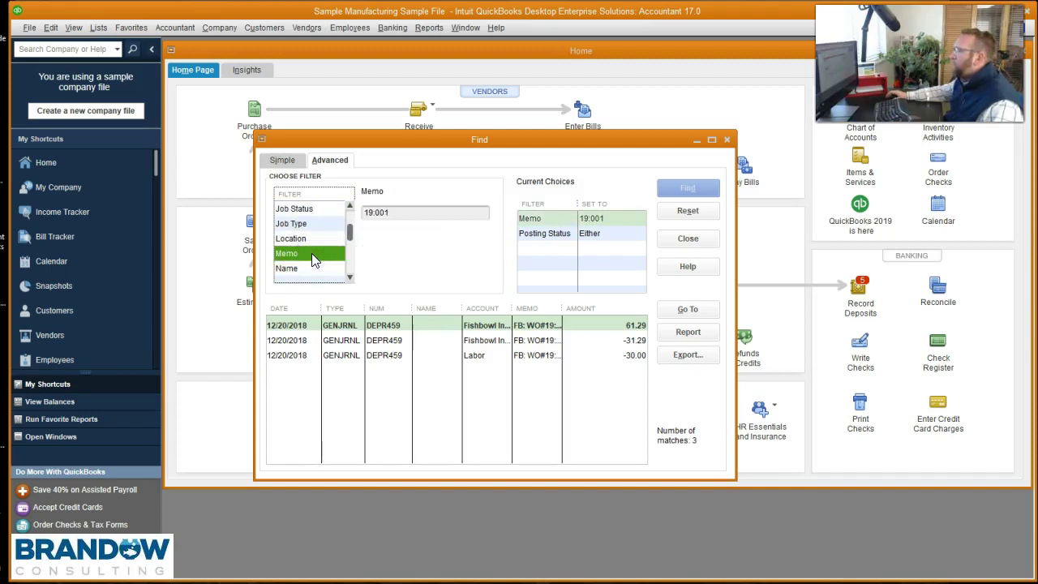
click(390, 213)
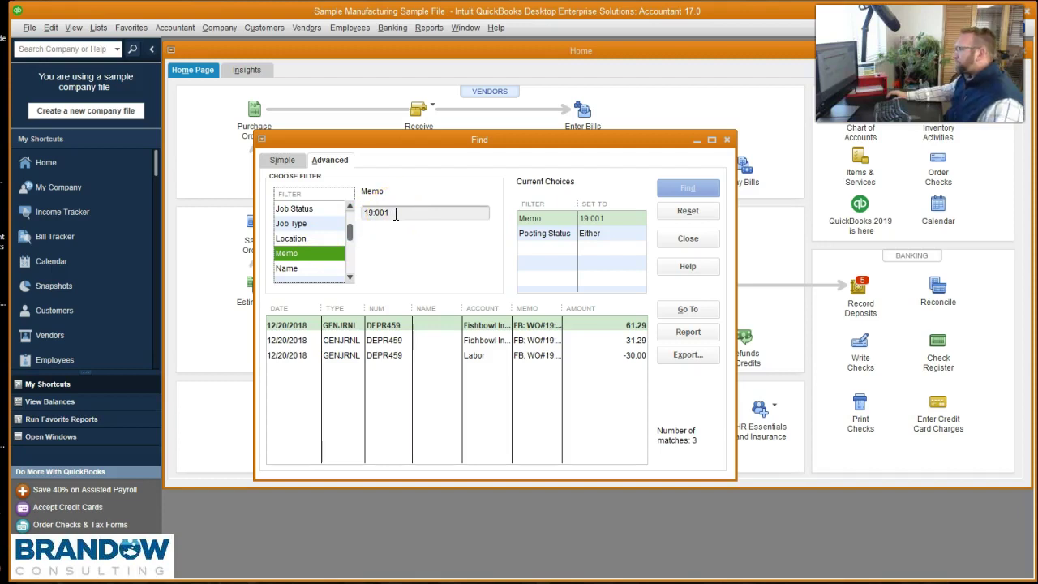
click(395, 213)
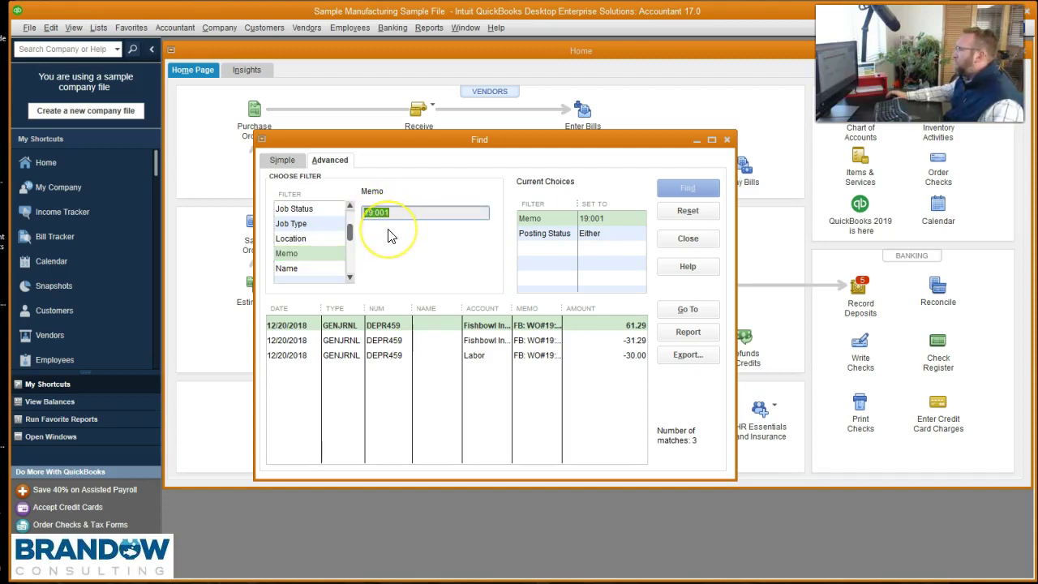
text(55)
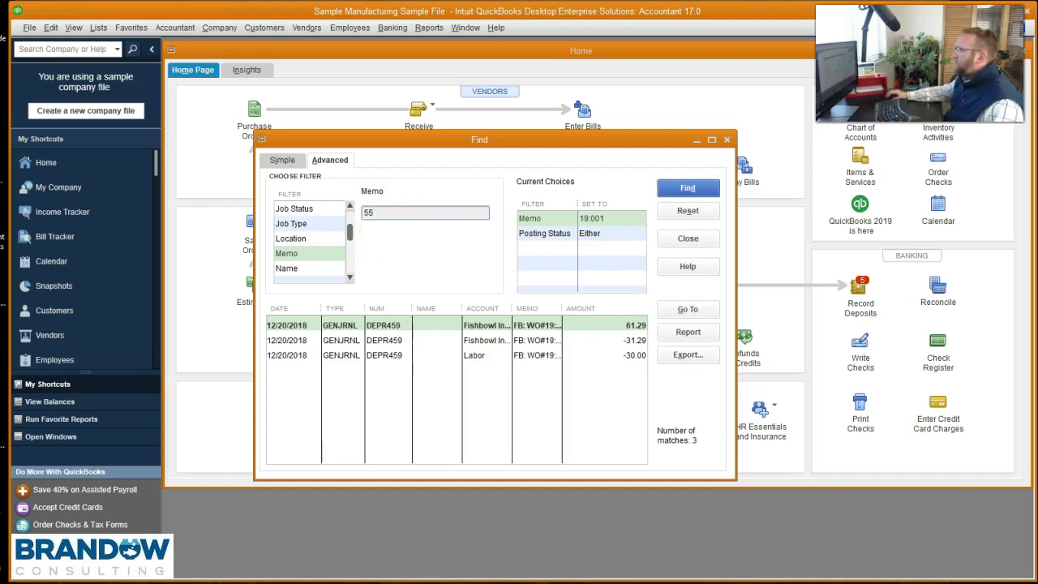
click(704, 190)
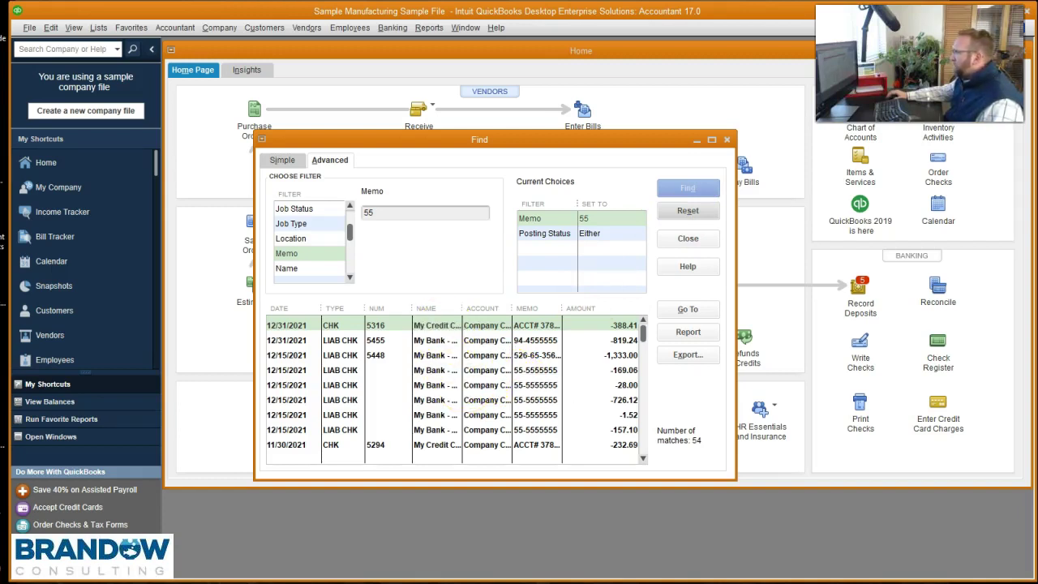
- Check sales order 55 in Fishbowl, then rerun the Find with the Memo filter changed to FB:
key(alt+Tab)
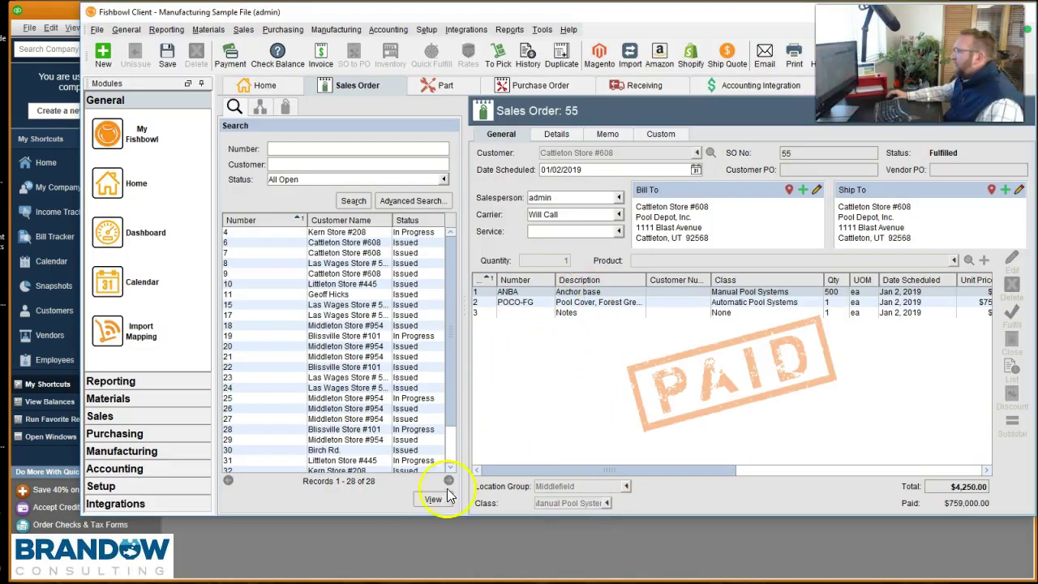
click(440, 545)
click(384, 209)
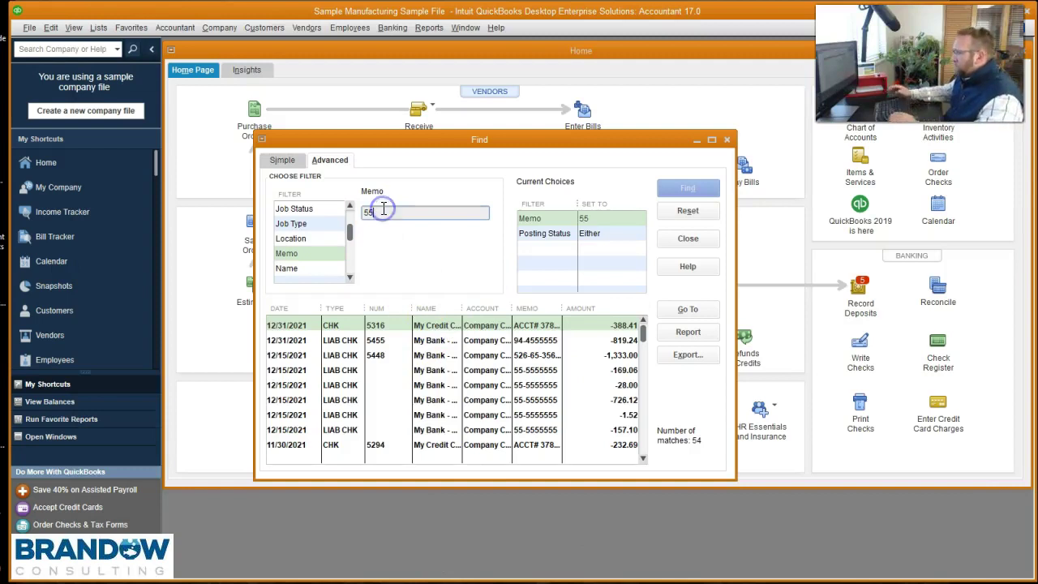
key(BackSpace)
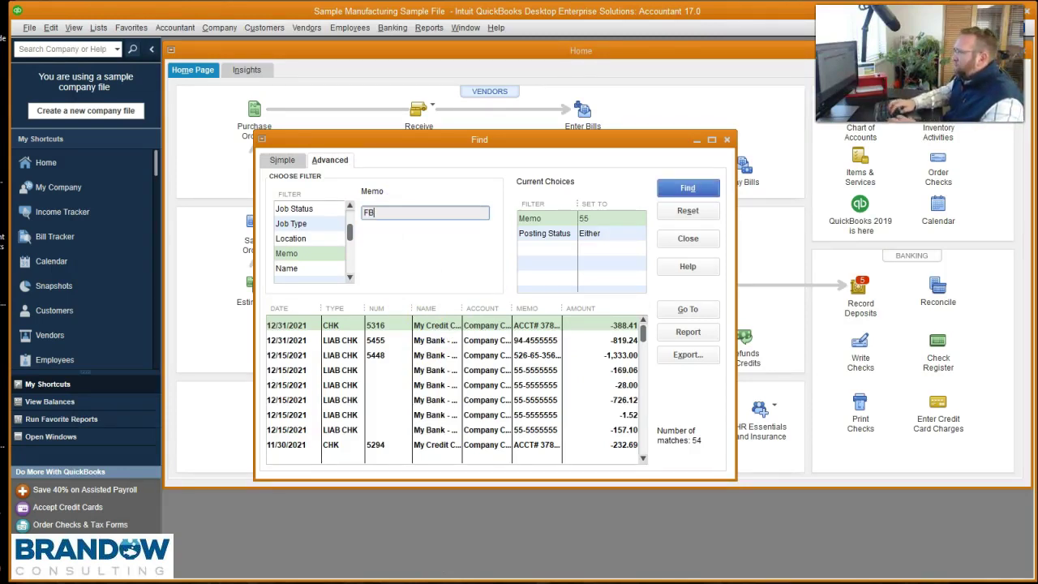
text(FB:)
click(670, 188)
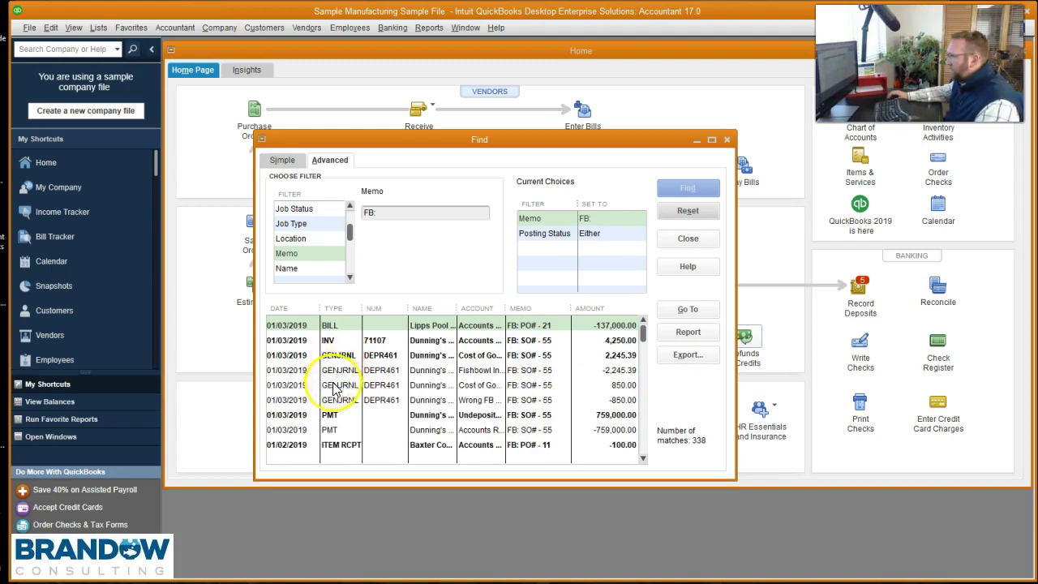
- Open invoice 71107 from the results, enlarge it, and widen Class by narrowing U/M
click(526, 343)
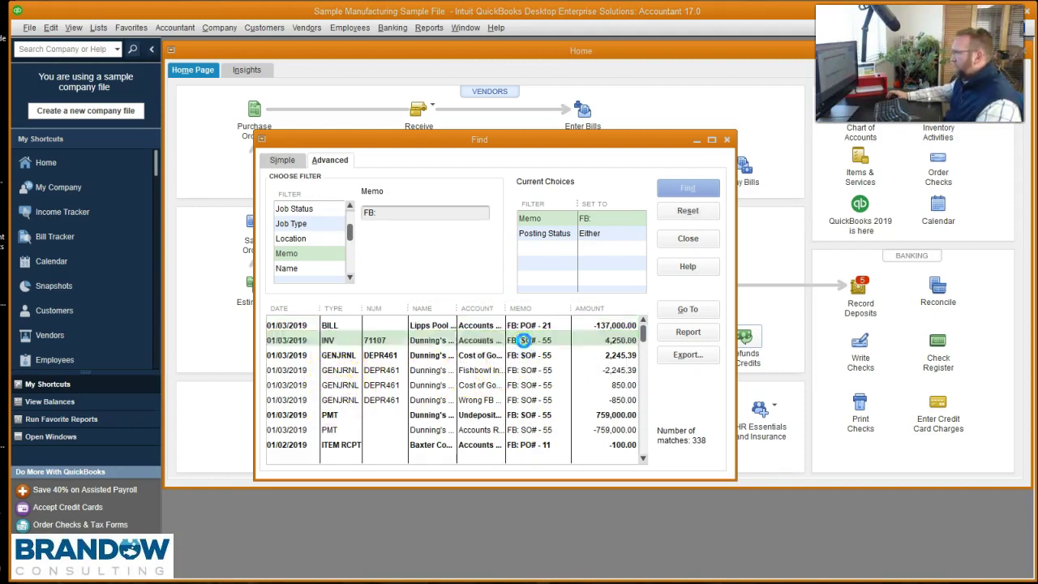
double_click(523, 341)
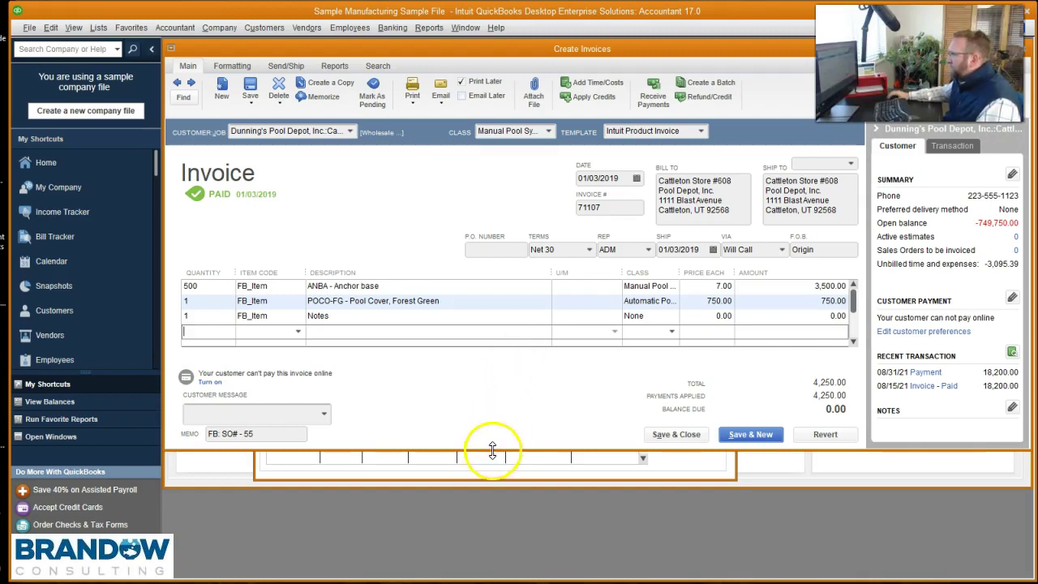
drag(492, 451, 475, 541)
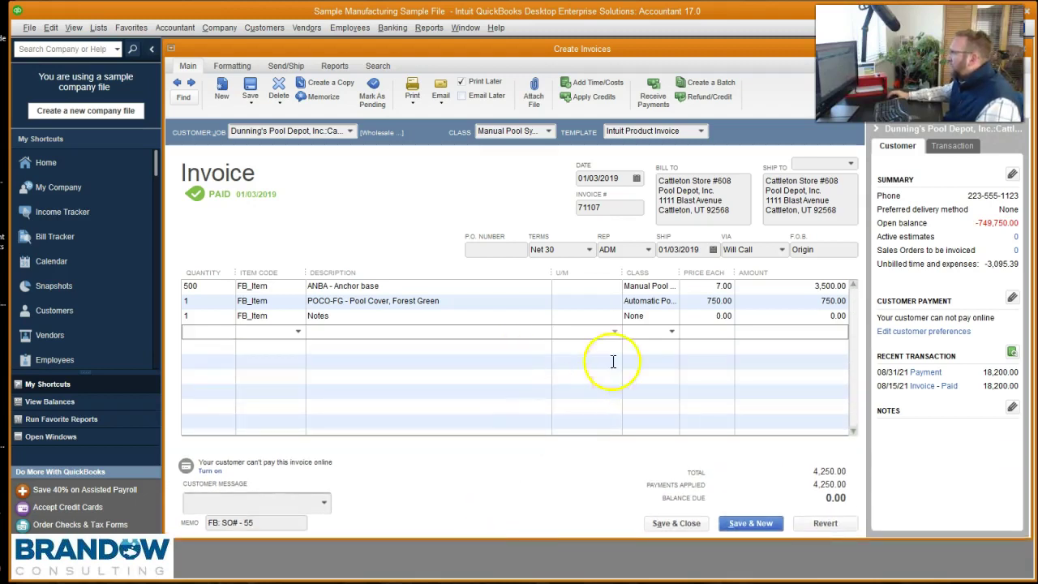
drag(622, 273, 579, 272)
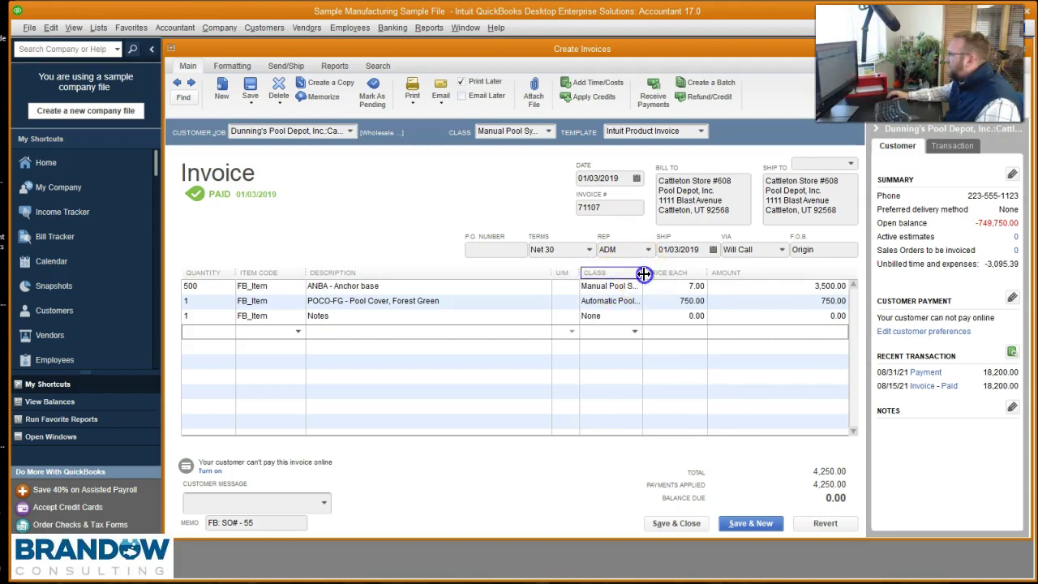
drag(646, 273, 703, 273)
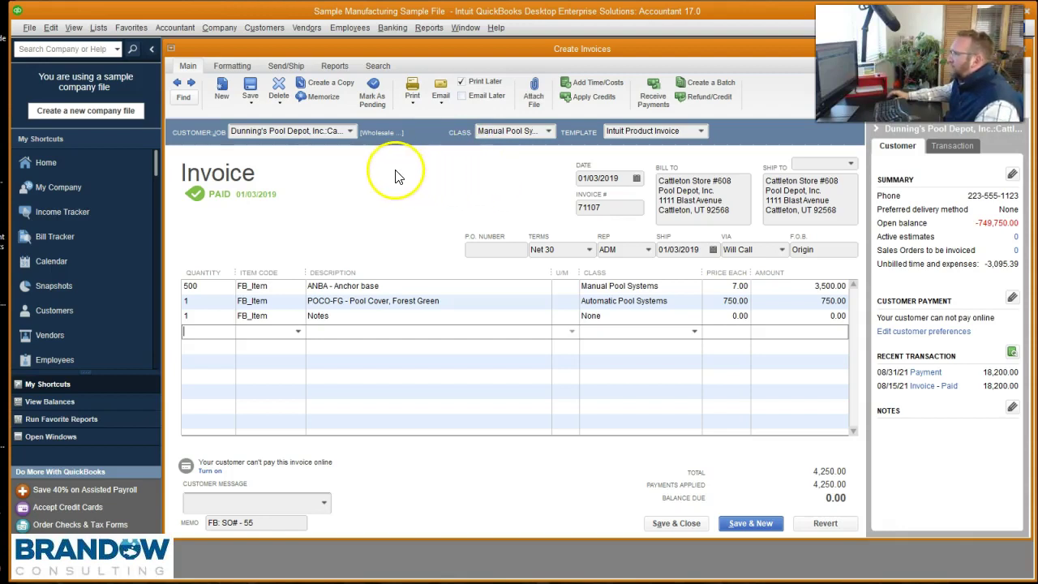
click(236, 66)
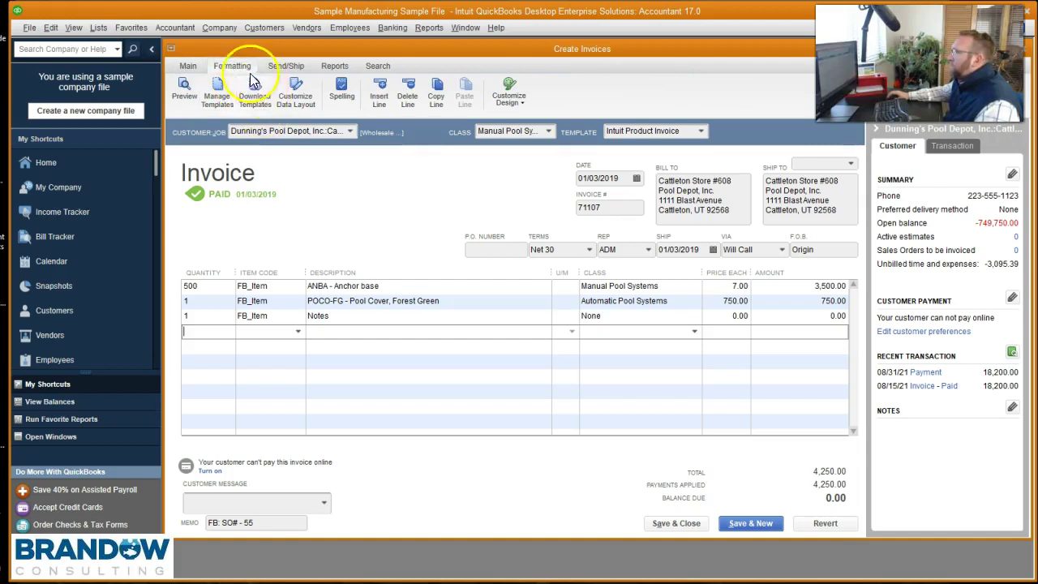
- Open invoice 71107's Transaction Journal, enlarge it, widen its Memo and Item columns, then return to the invoice
click(333, 66)
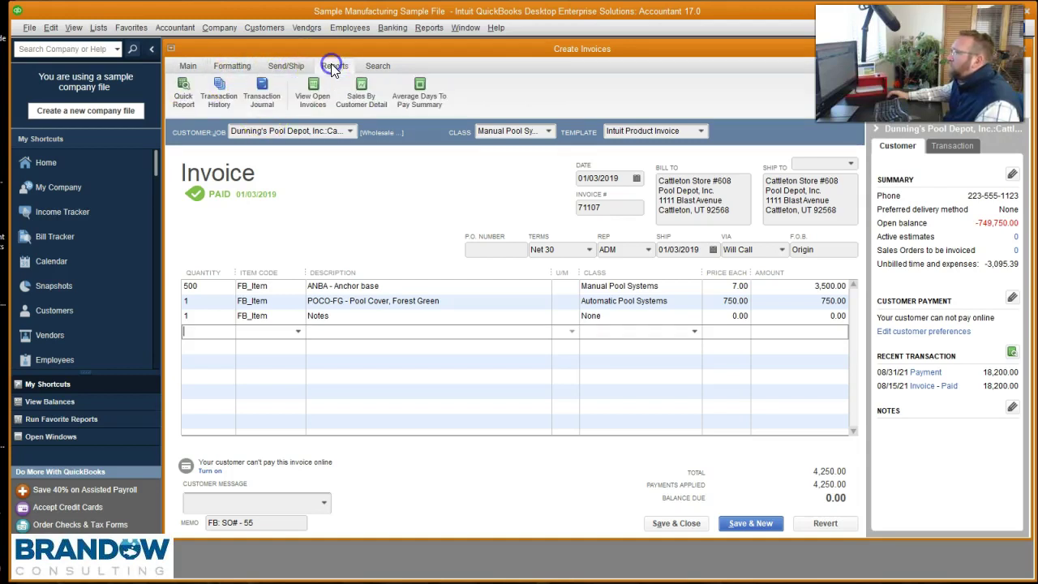
click(266, 105)
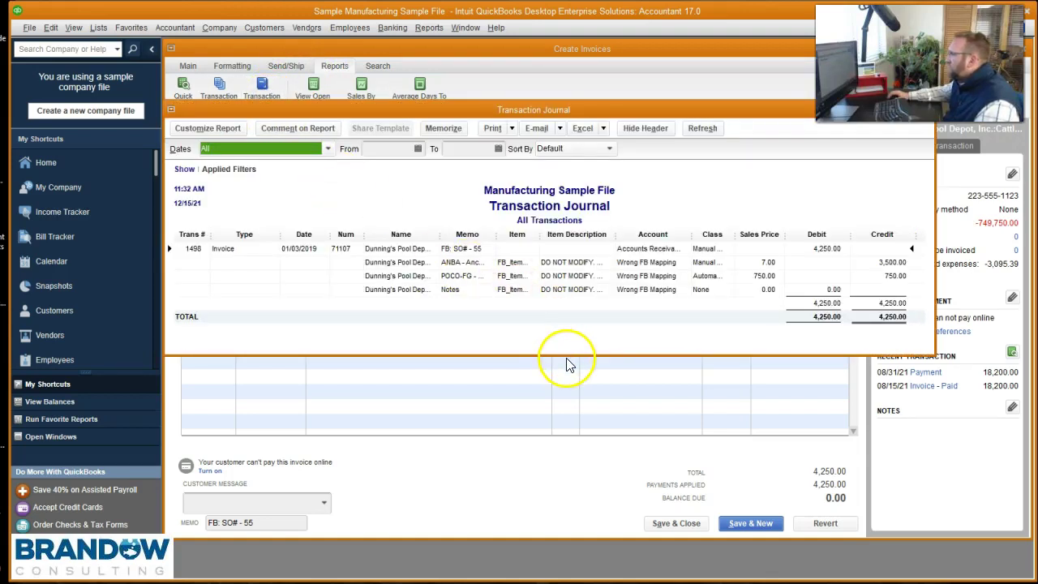
drag(568, 354, 564, 428)
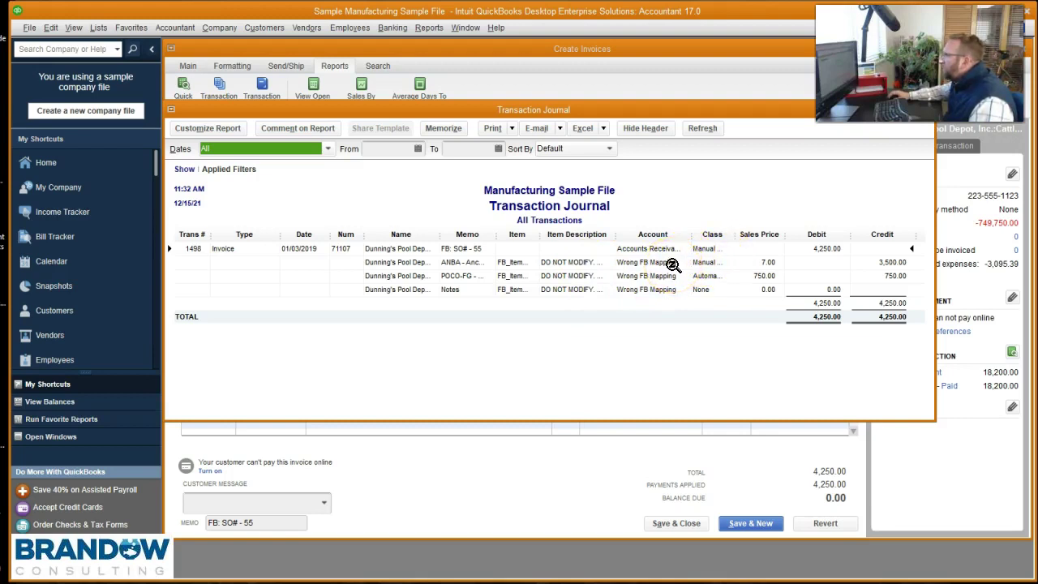
drag(736, 238, 774, 233)
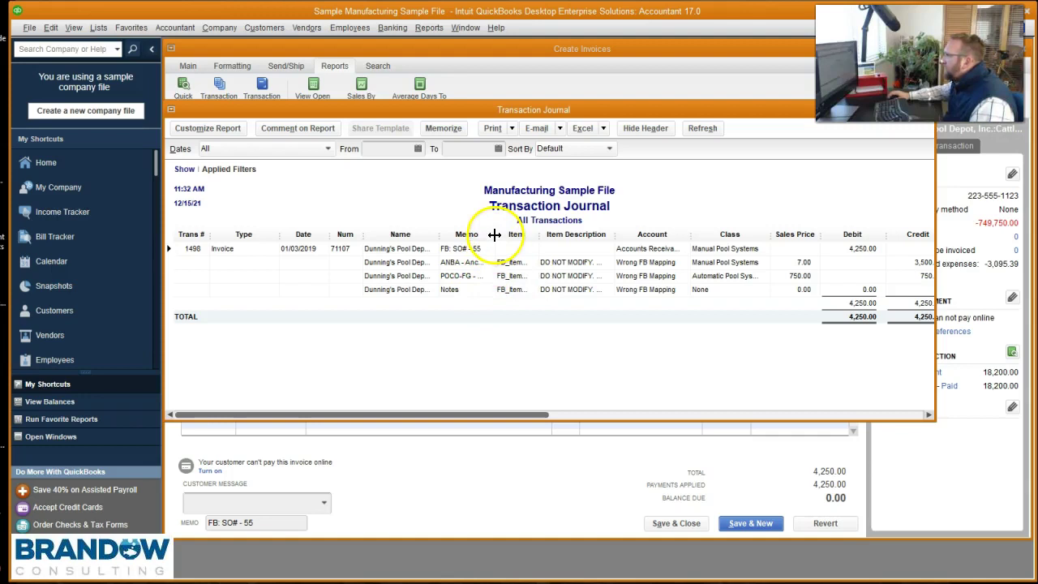
drag(502, 234, 585, 234)
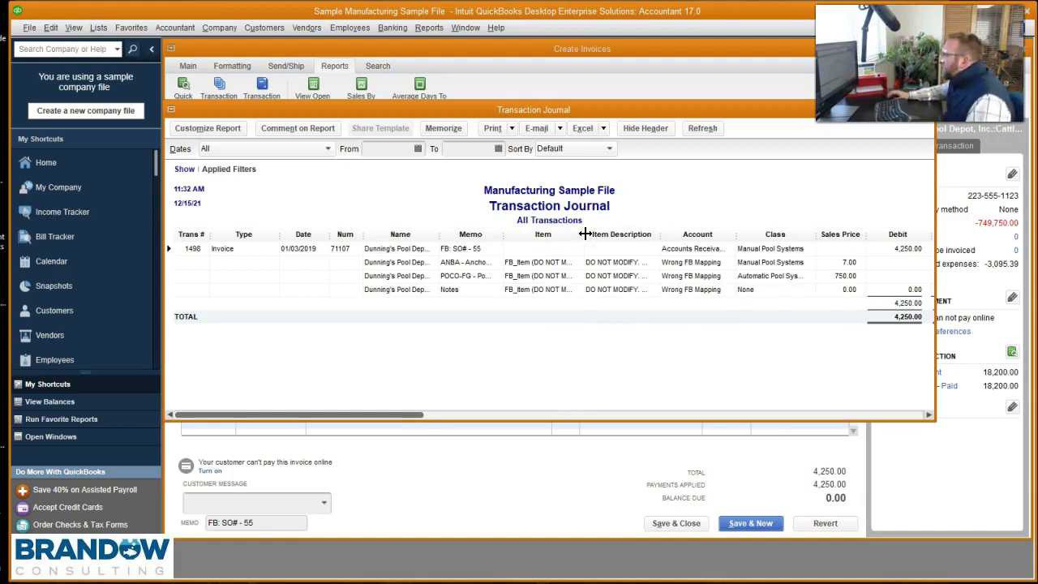
drag(601, 229, 602, 231)
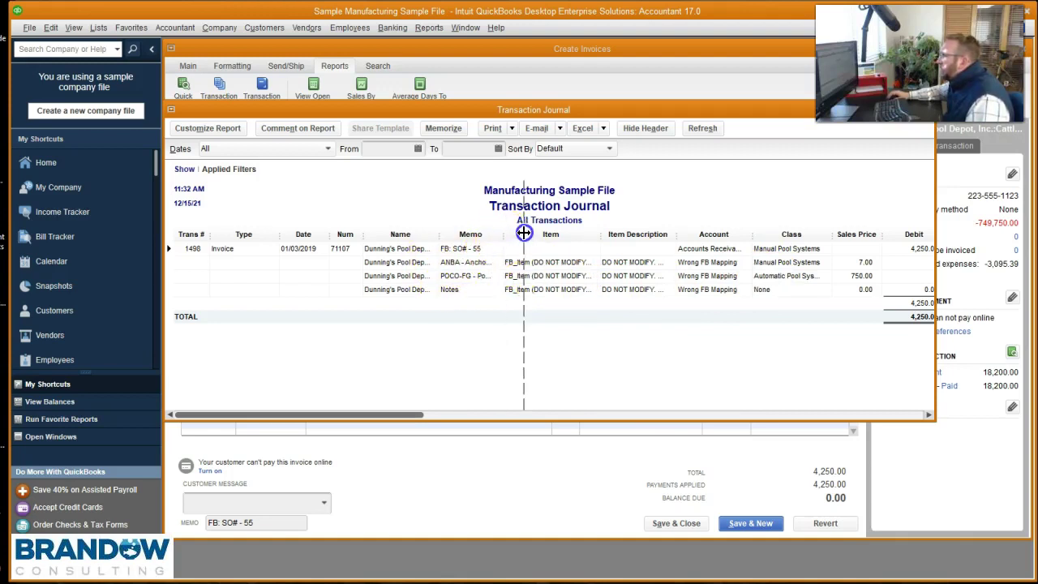
drag(505, 238, 526, 238)
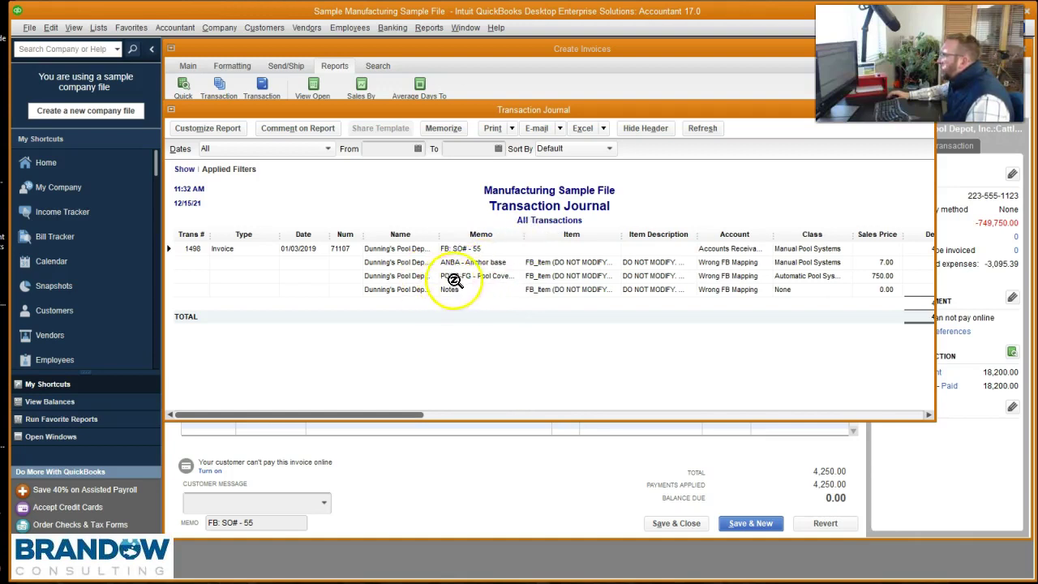
click(949, 274)
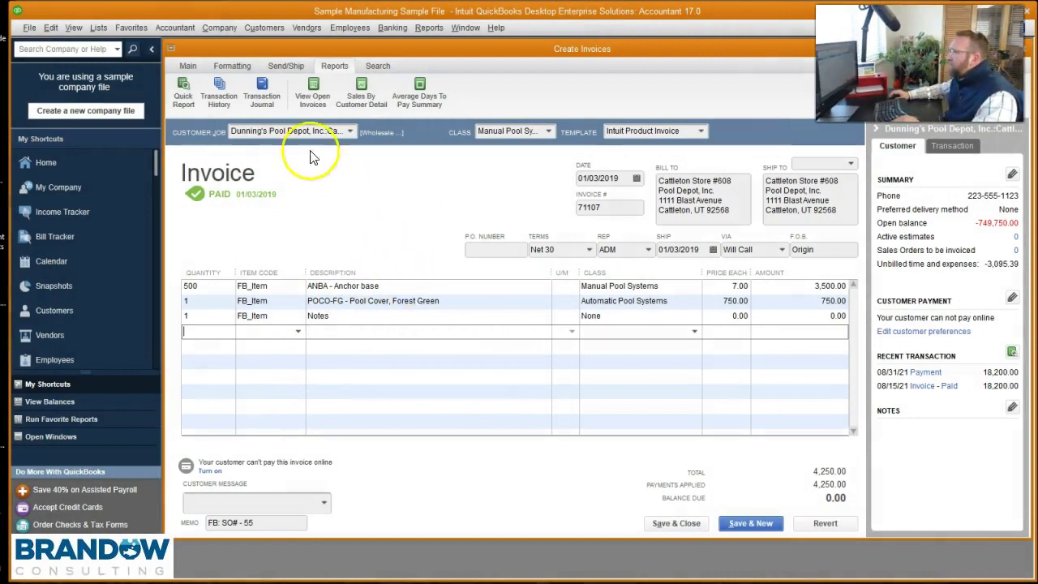
- Reopen invoice 71107's Transaction Journal and enlarge it to show the Wrong FB Mapping credits
click(259, 102)
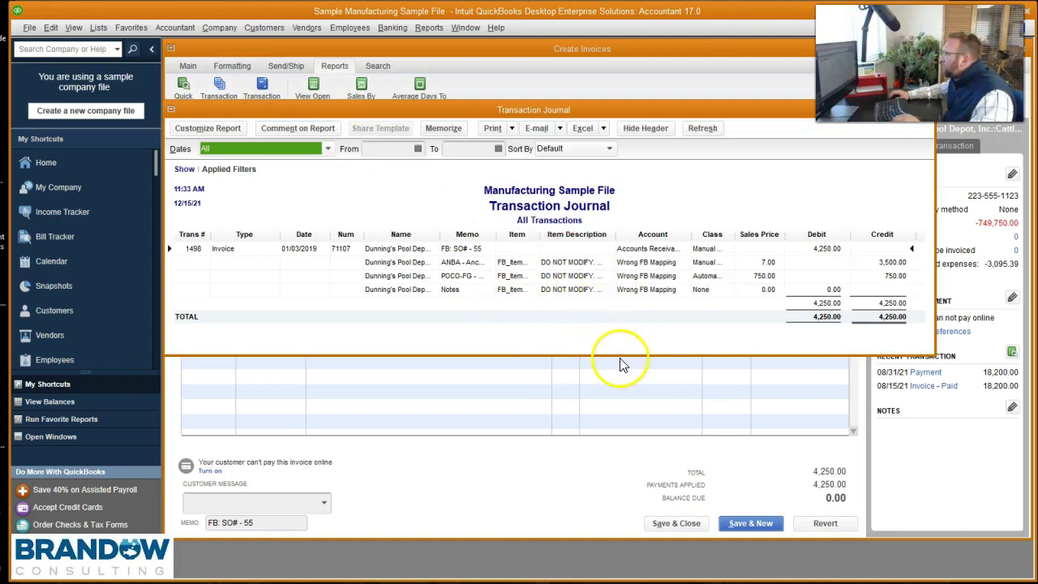
drag(620, 355, 617, 405)
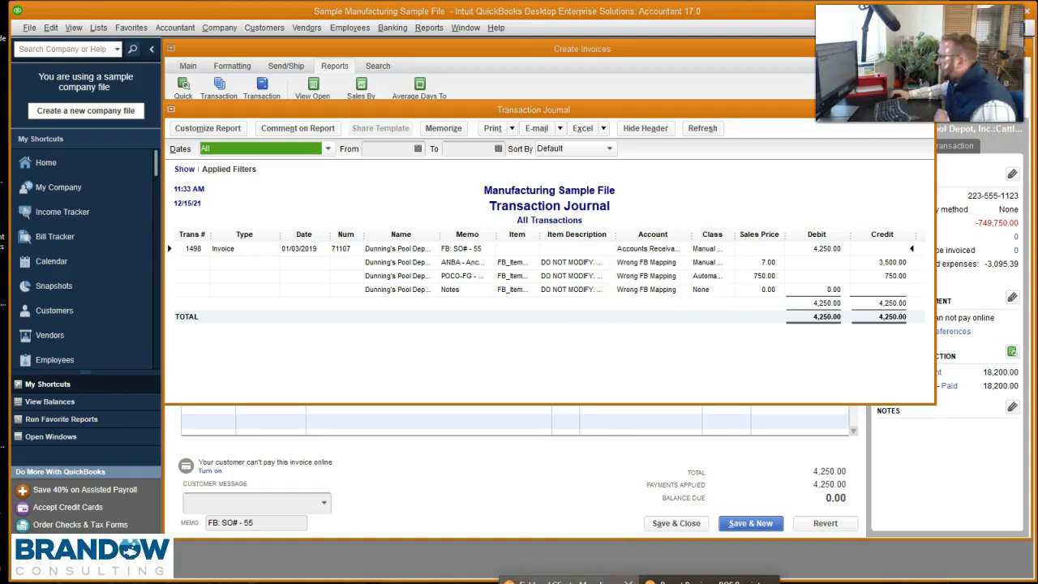
- From SO 55's ANBA line in Fishbowl, set ANBA's income account to Sales Retail, then return to QuickBooks
key(alt+Tab)
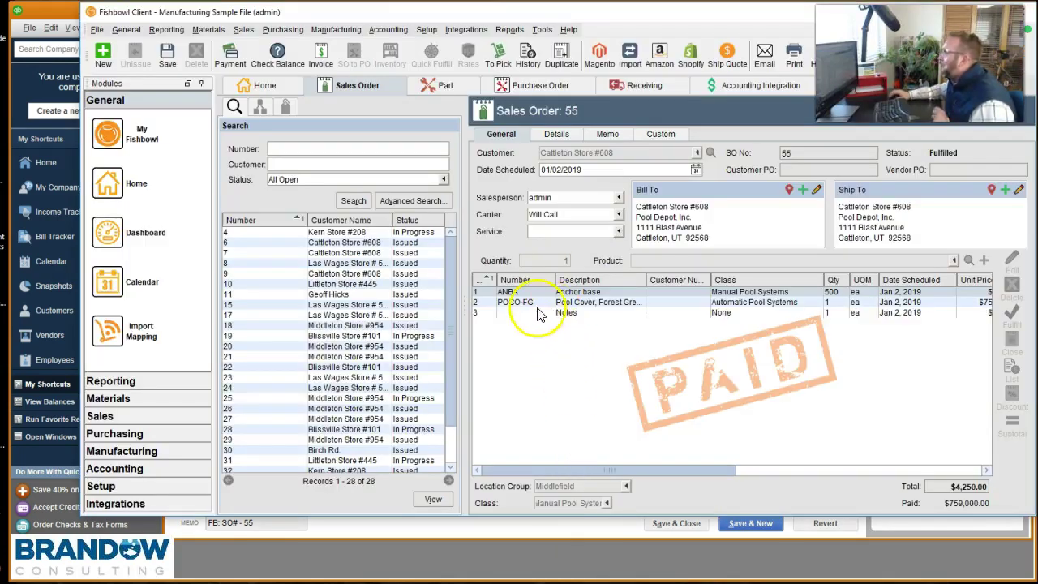
double_click(529, 292)
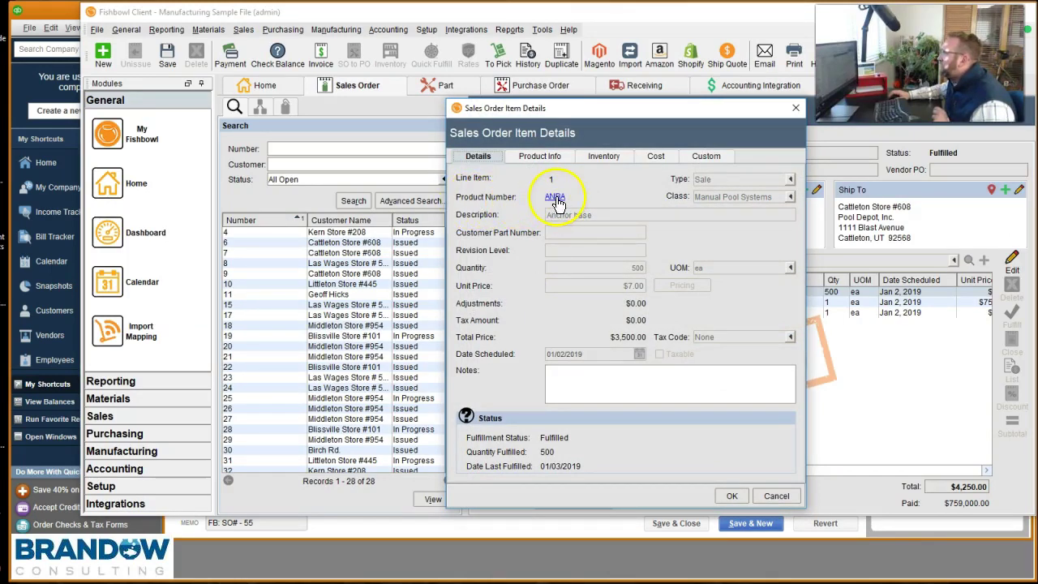
click(556, 198)
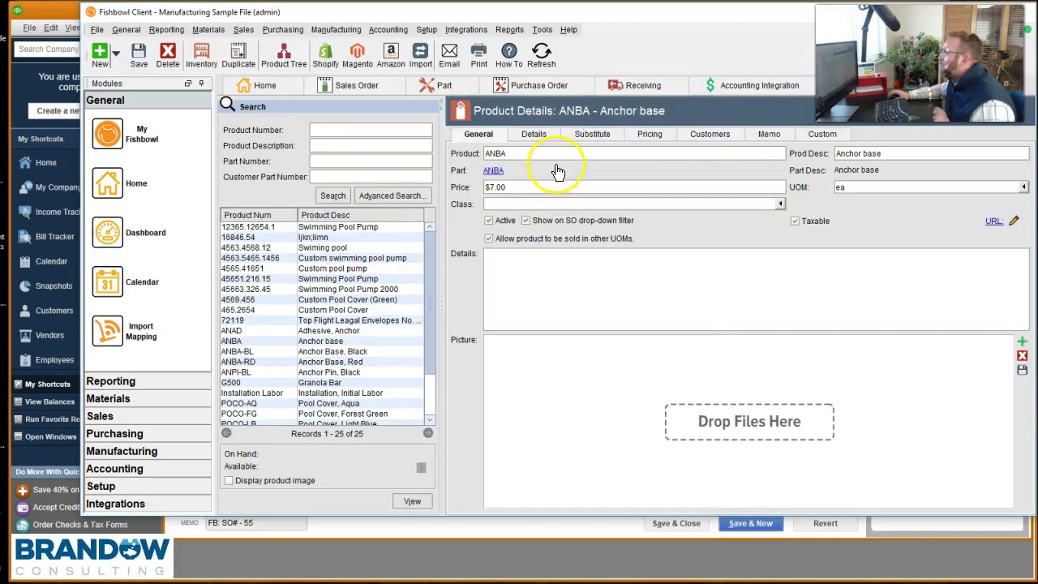
click(537, 135)
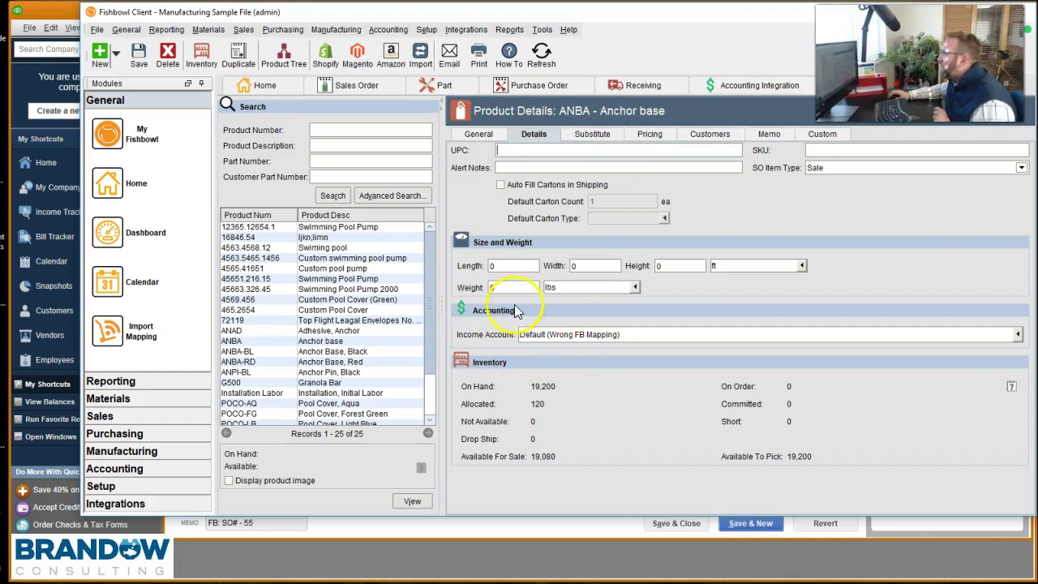
click(634, 333)
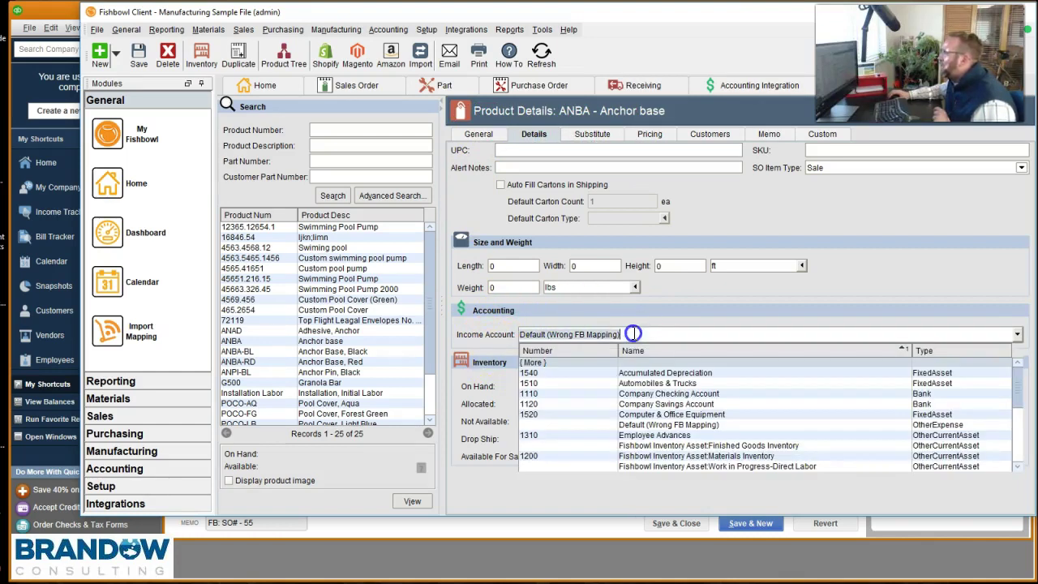
text(sale)
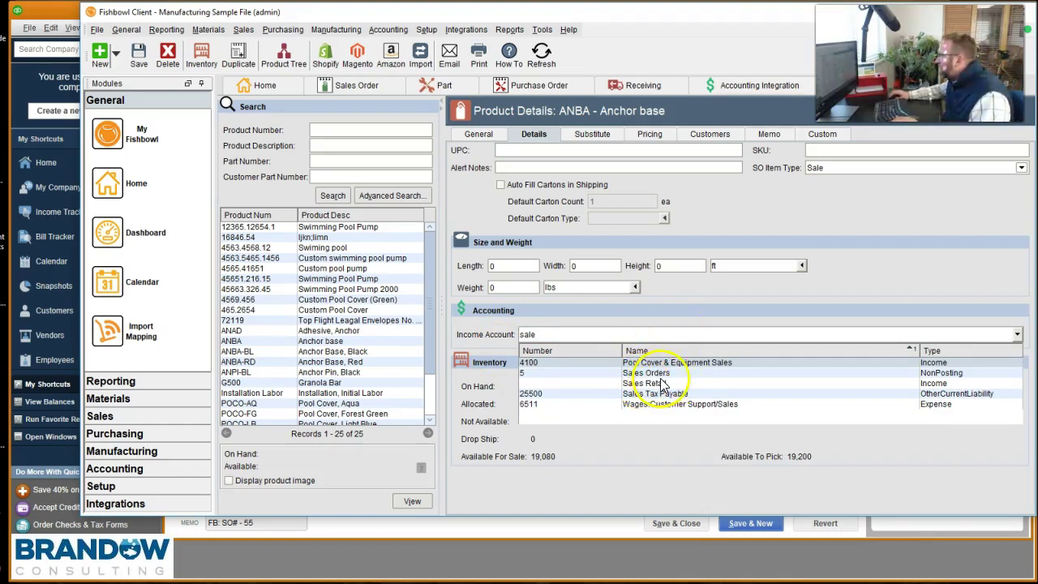
click(939, 386)
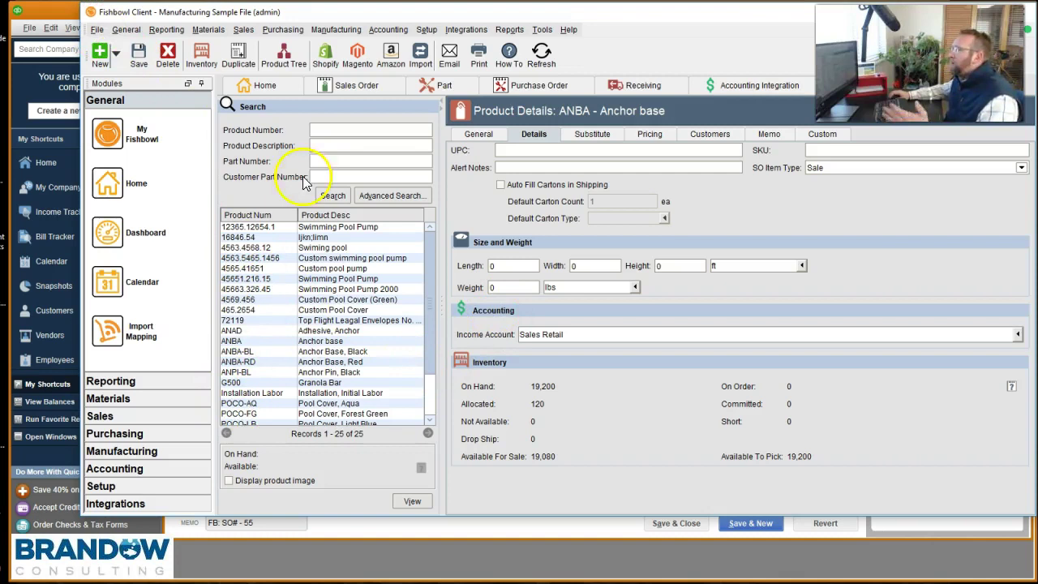
click(487, 528)
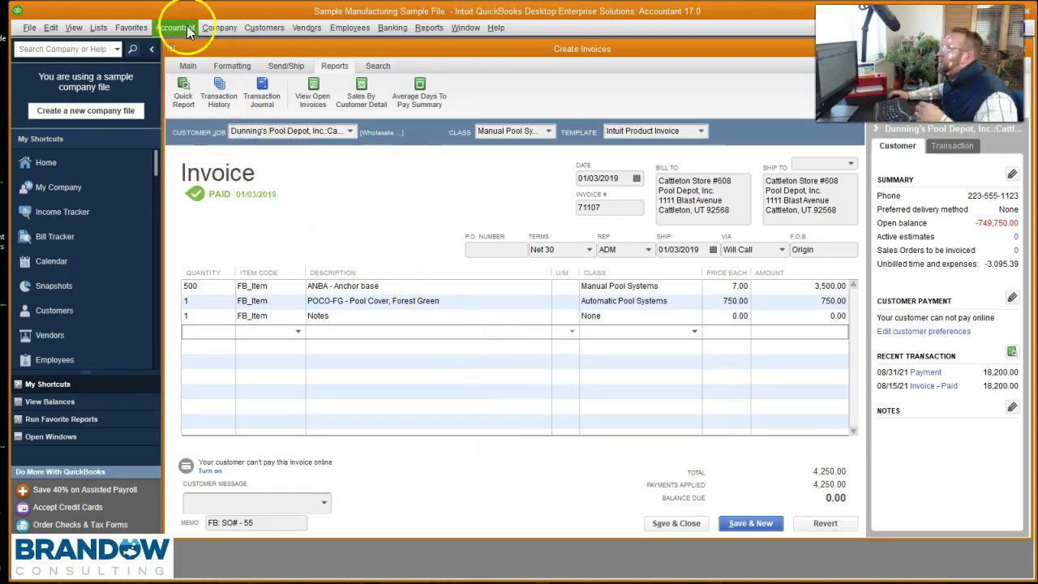
- List Dunning's Pool Depot jobs in the Customer Center, widening the Name column, job pane and Memo column
click(265, 27)
click(278, 52)
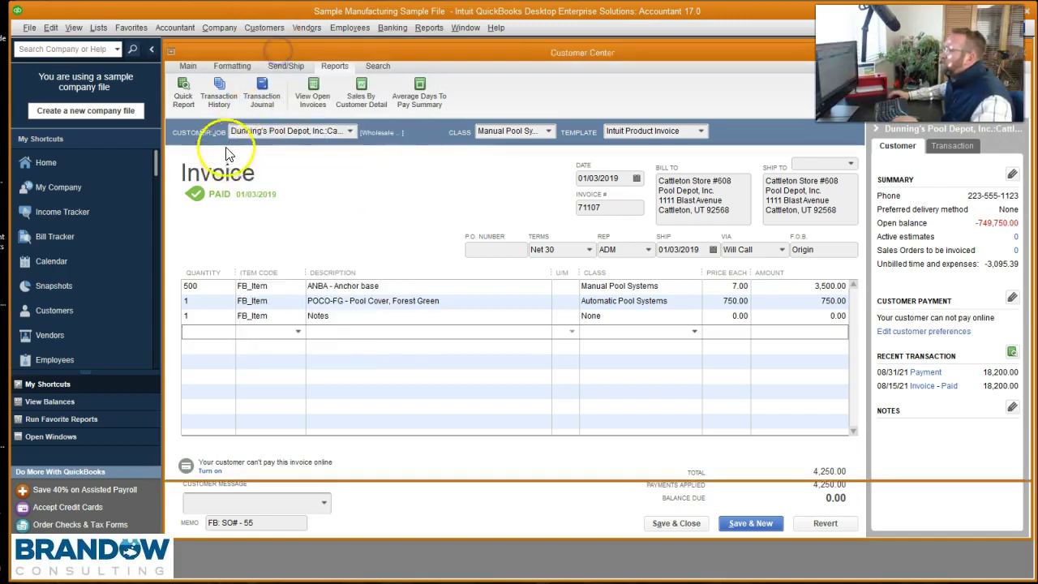
click(231, 141)
text(c)
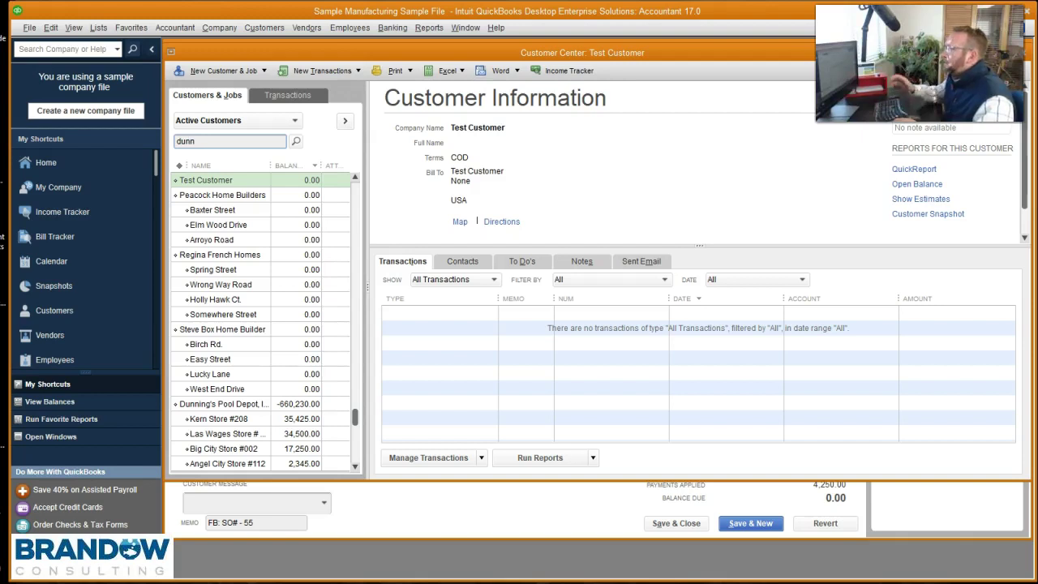
click(295, 141)
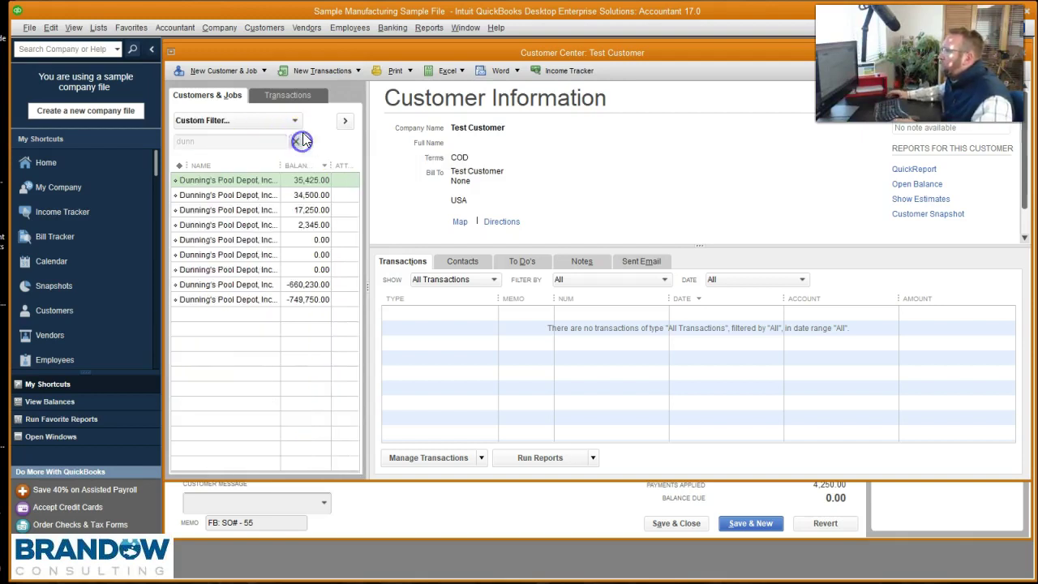
drag(279, 162, 314, 163)
drag(367, 214, 464, 213)
click(264, 201)
double_click(263, 203)
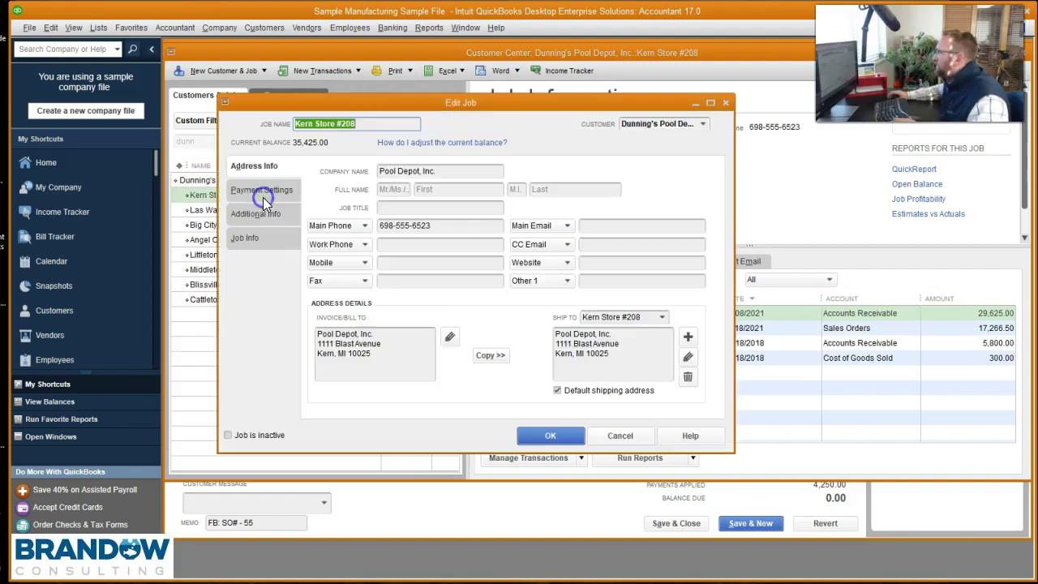
click(732, 97)
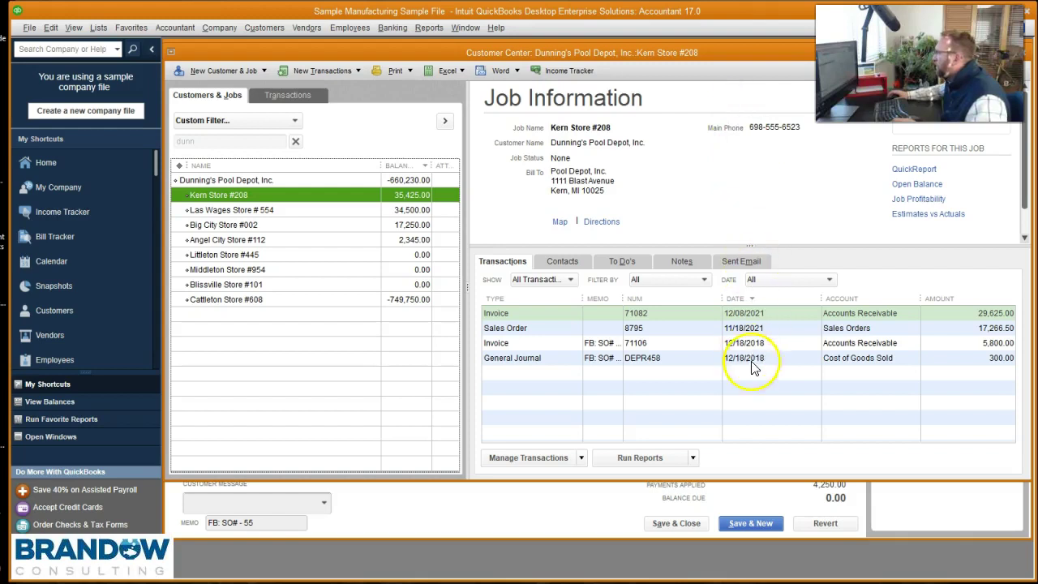
drag(622, 298, 667, 296)
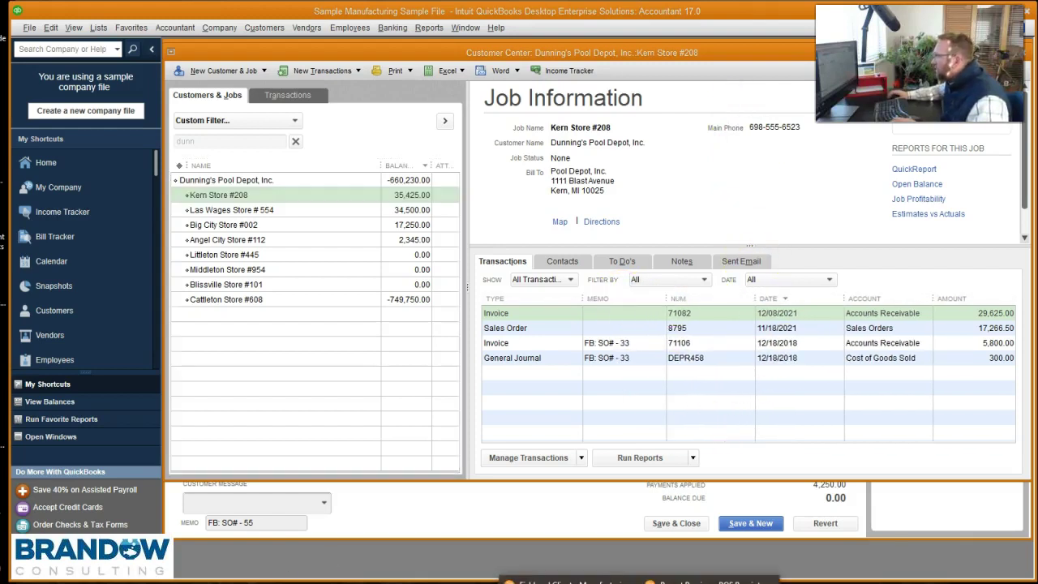
- Check SO 55 in Fishbowl, close the invoice, and view Cattleton Store #608's invoice 71107 and DEPR461 journal
click(506, 251)
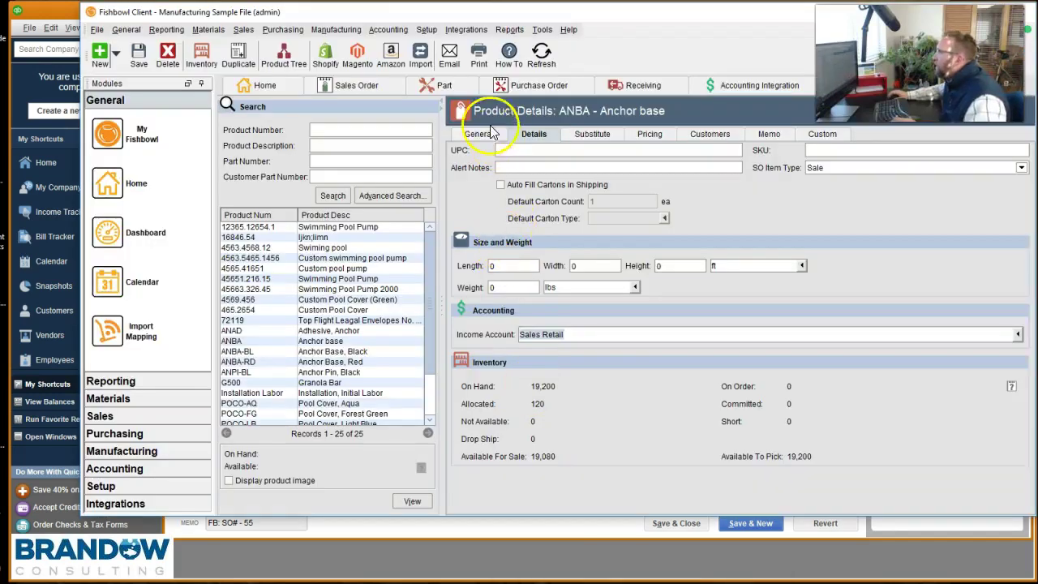
click(352, 85)
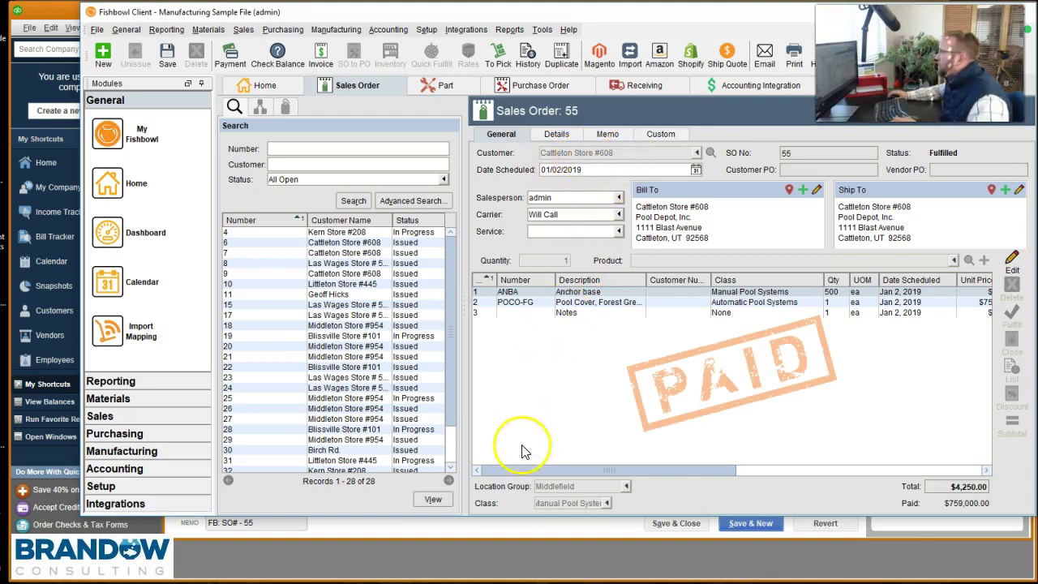
click(416, 527)
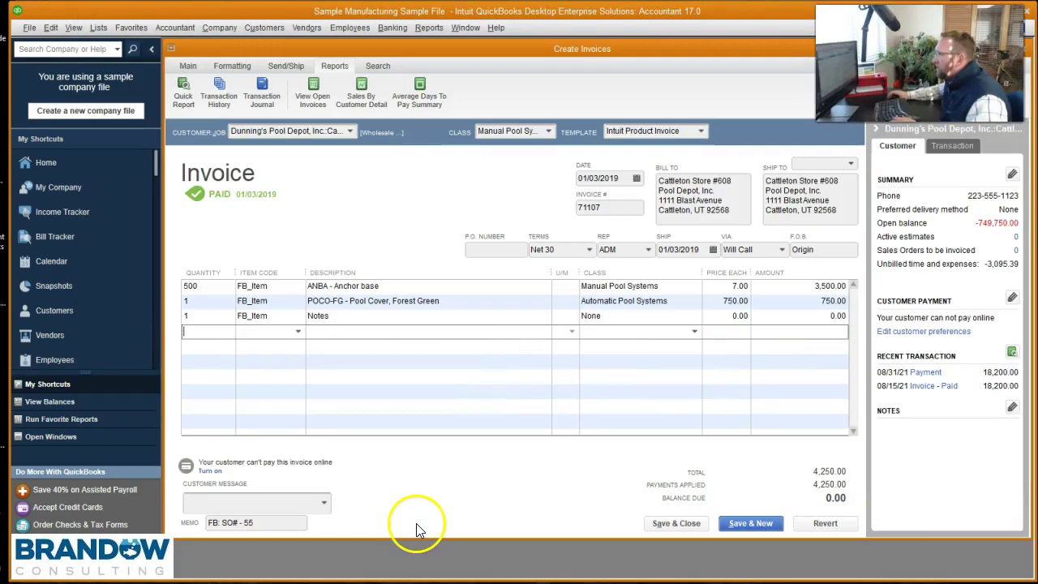
drag(731, 52, 658, 188)
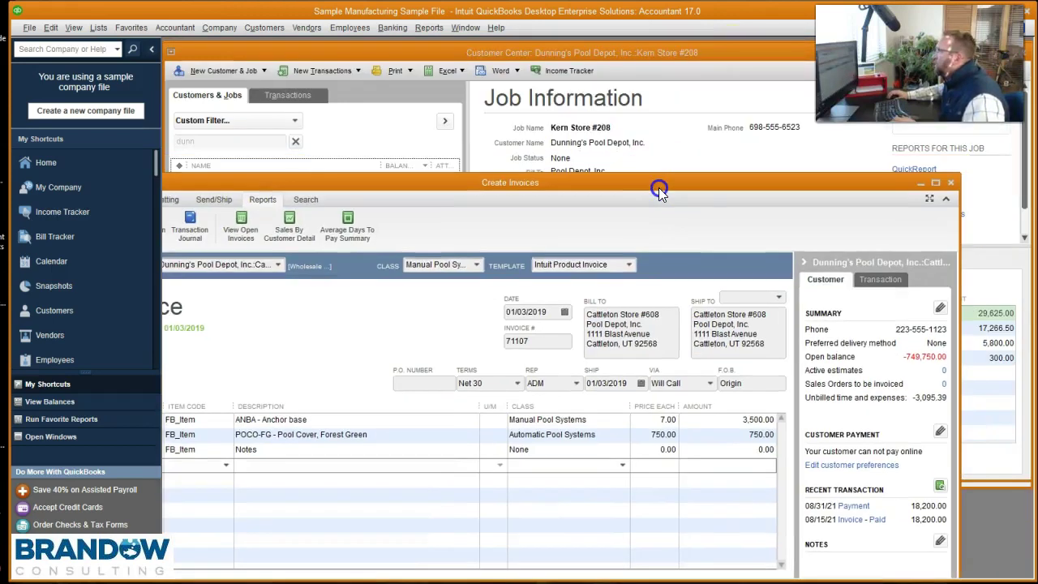
click(951, 181)
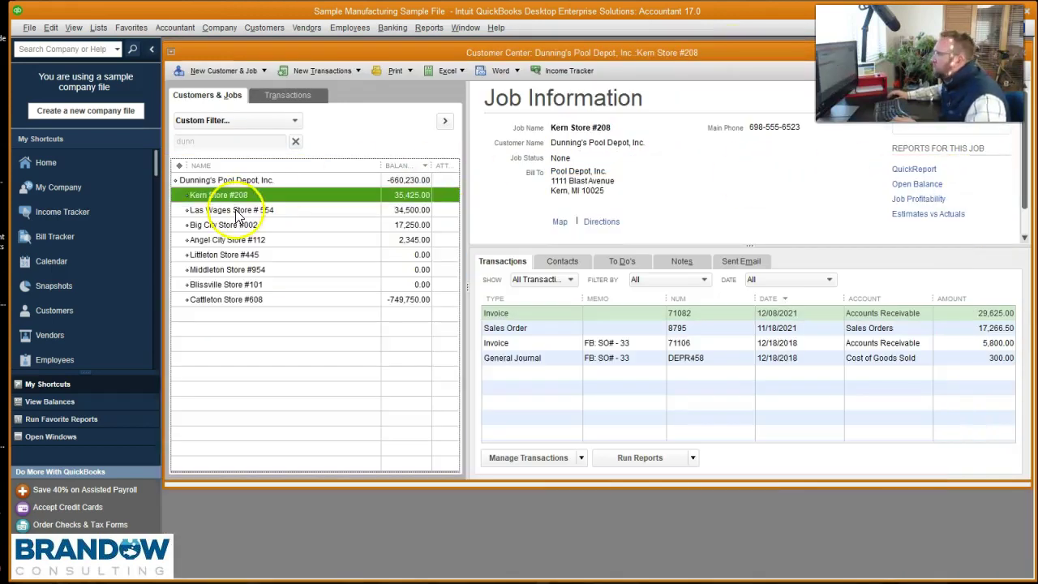
click(259, 298)
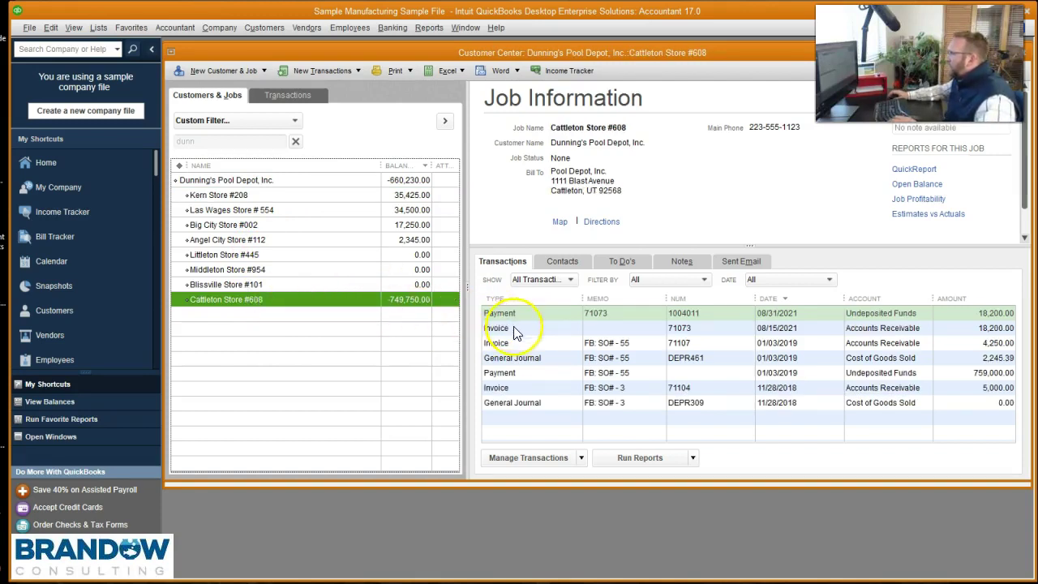
click(617, 343)
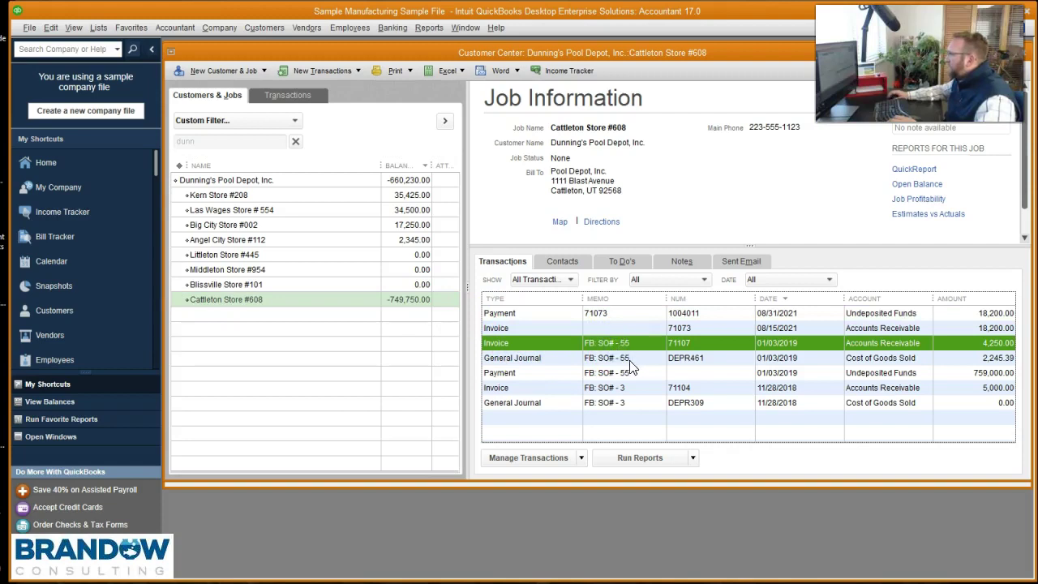
click(633, 359)
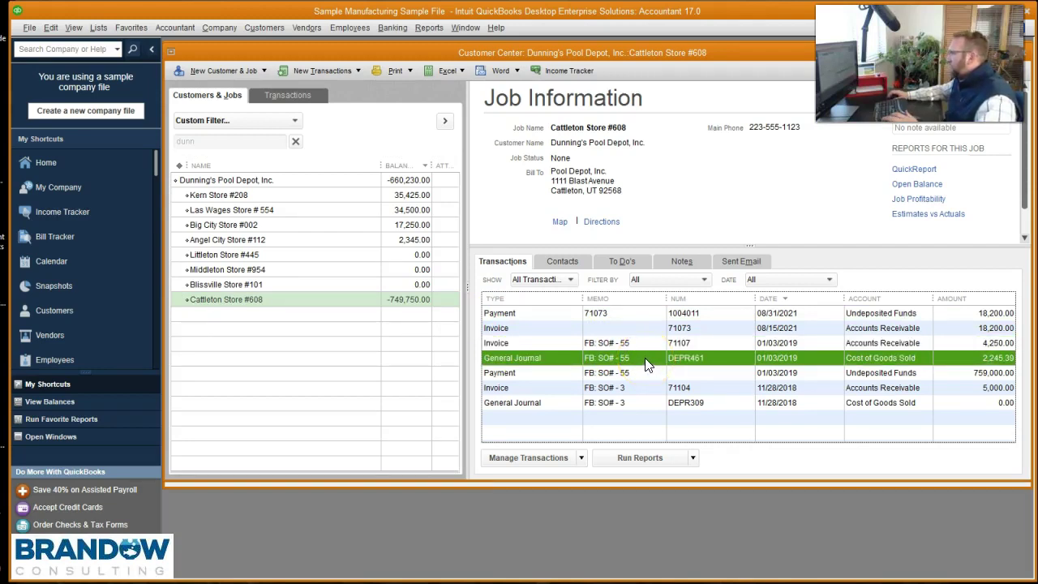
double_click(646, 365)
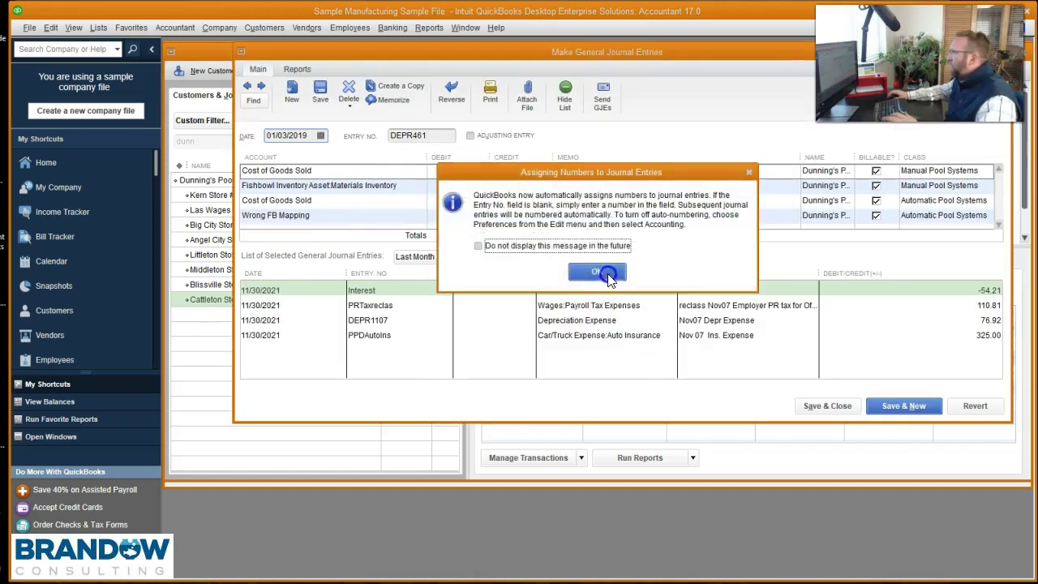
click(600, 273)
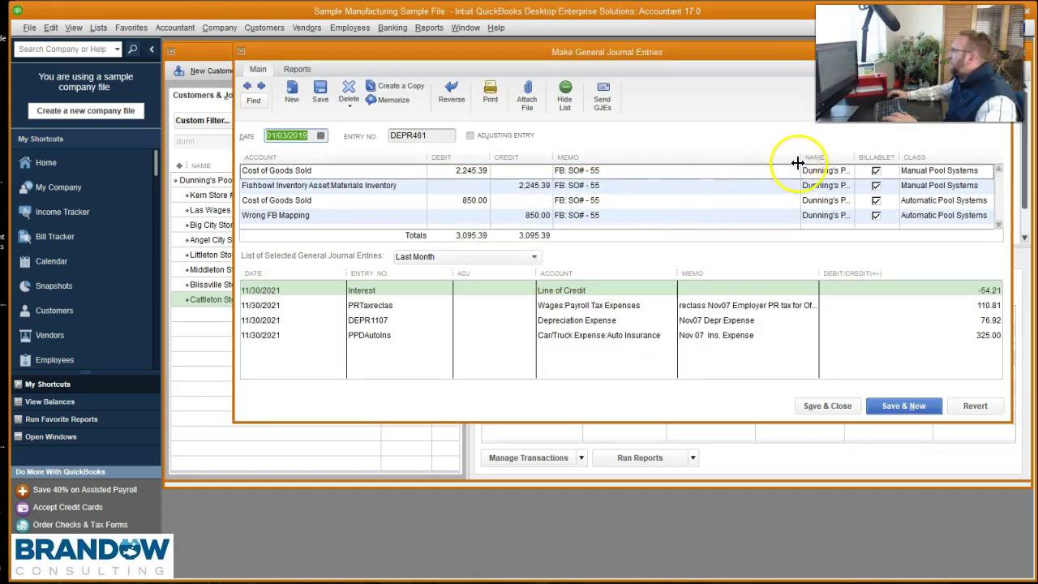
drag(800, 155, 651, 157)
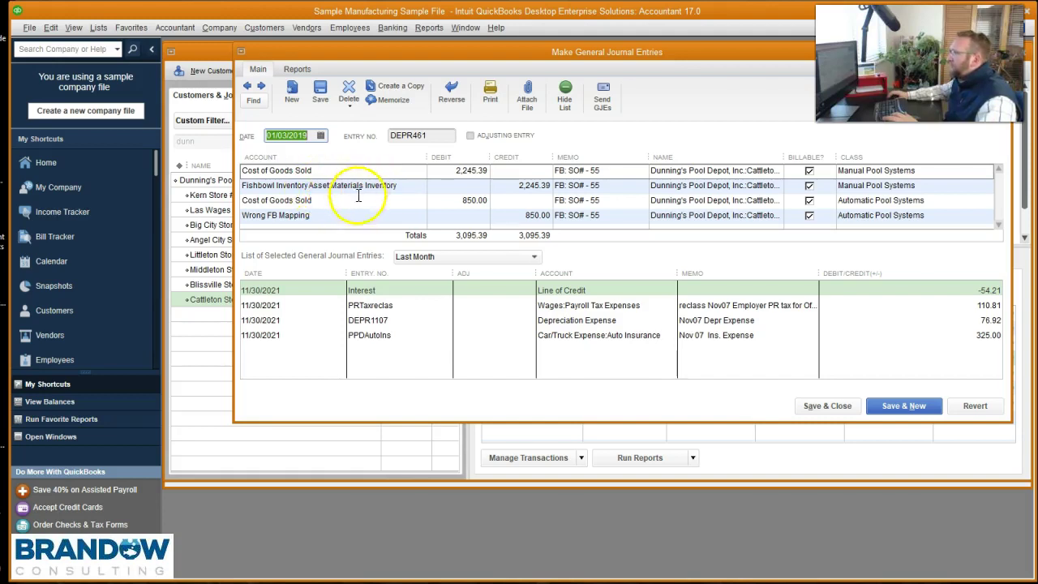
click(320, 217)
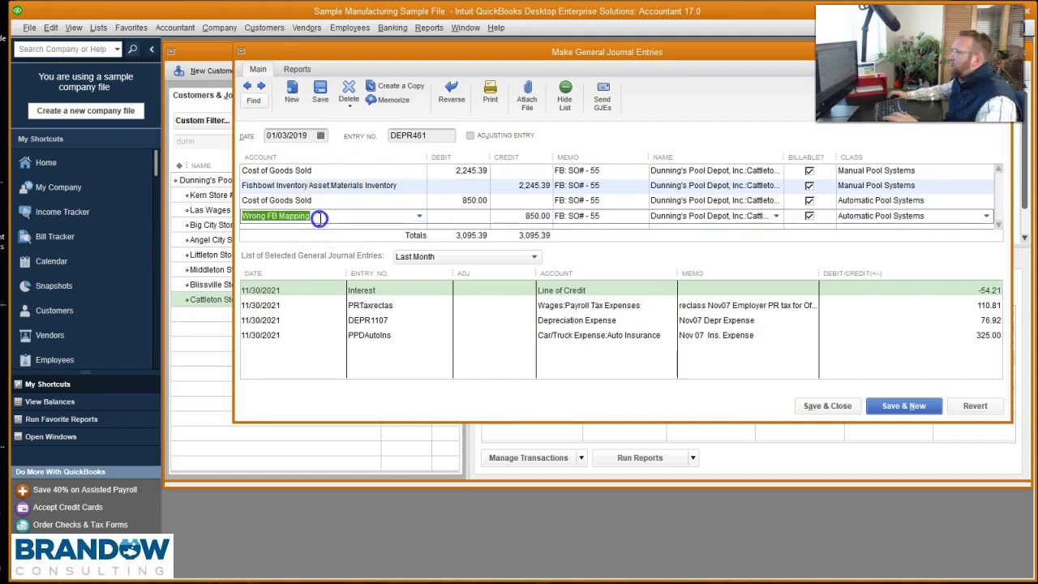
click(320, 217)
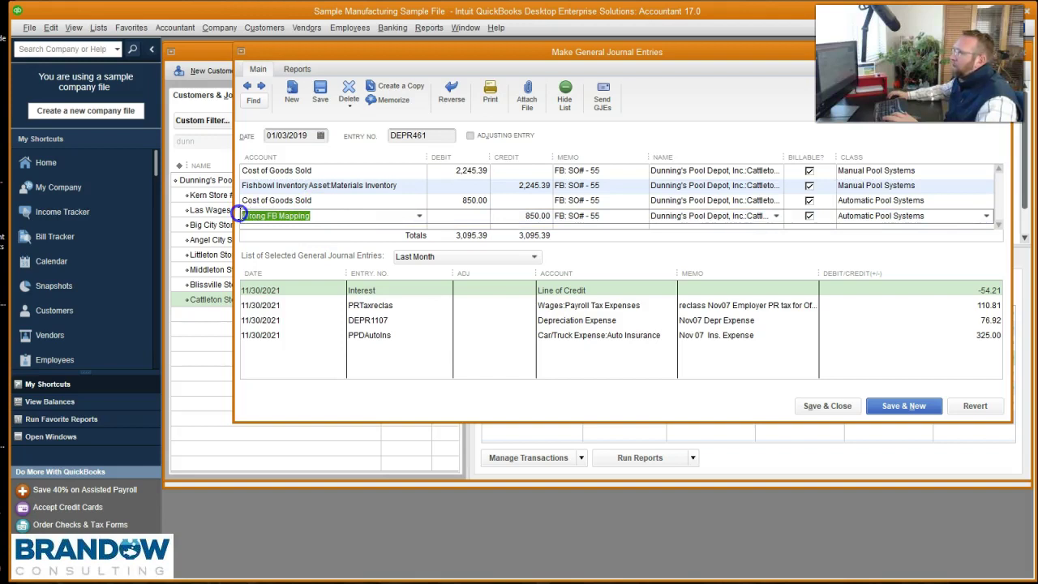
click(239, 213)
click(334, 210)
drag(334, 210, 203, 215)
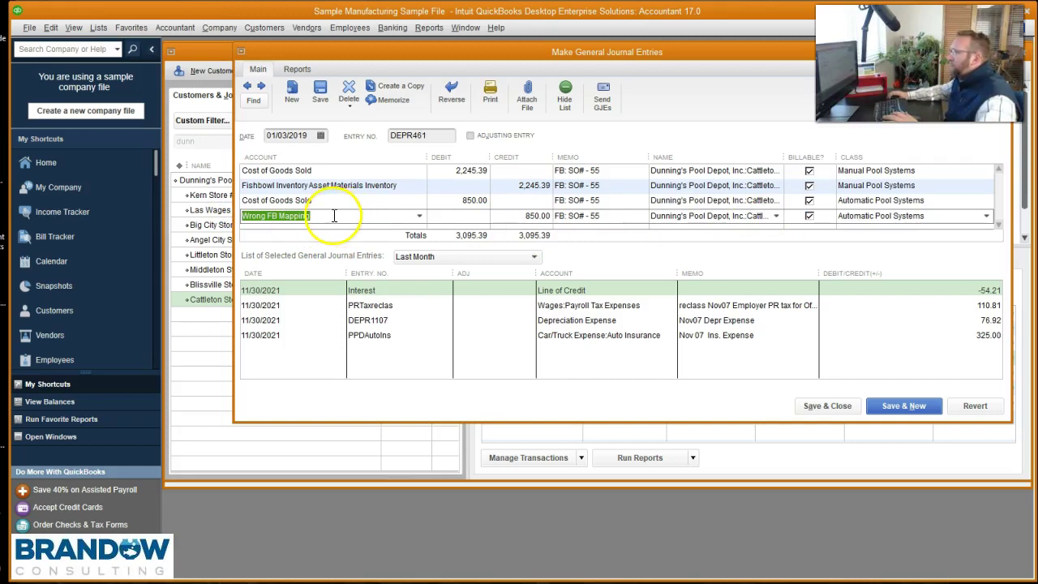
drag(334, 215, 234, 221)
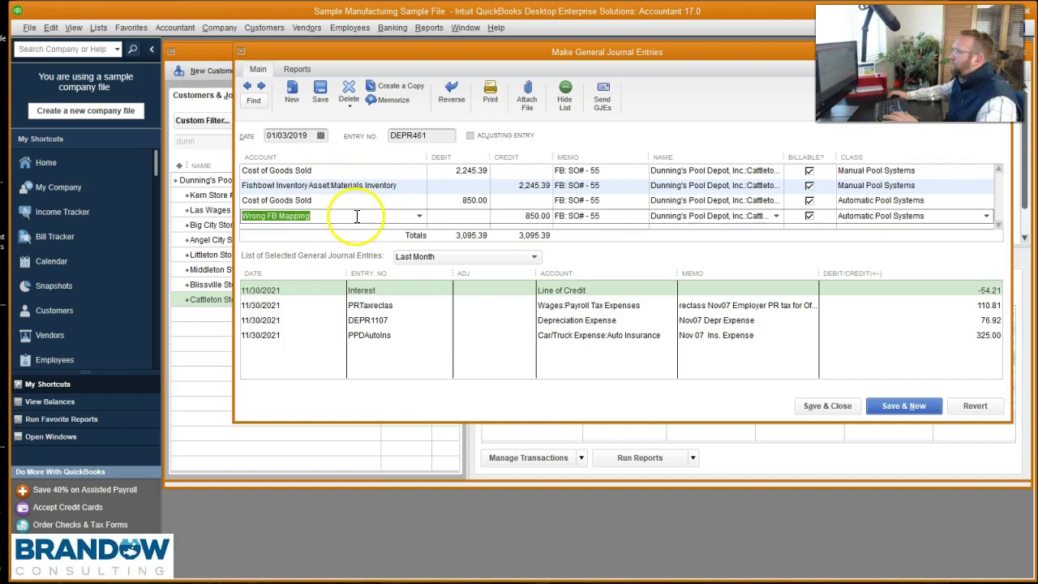
click(824, 407)
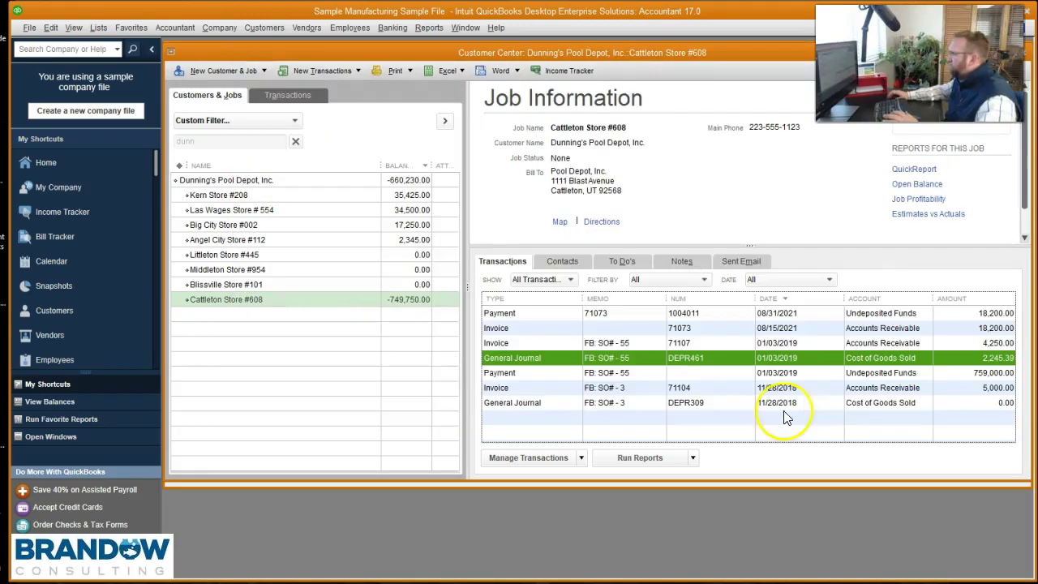
double_click(608, 375)
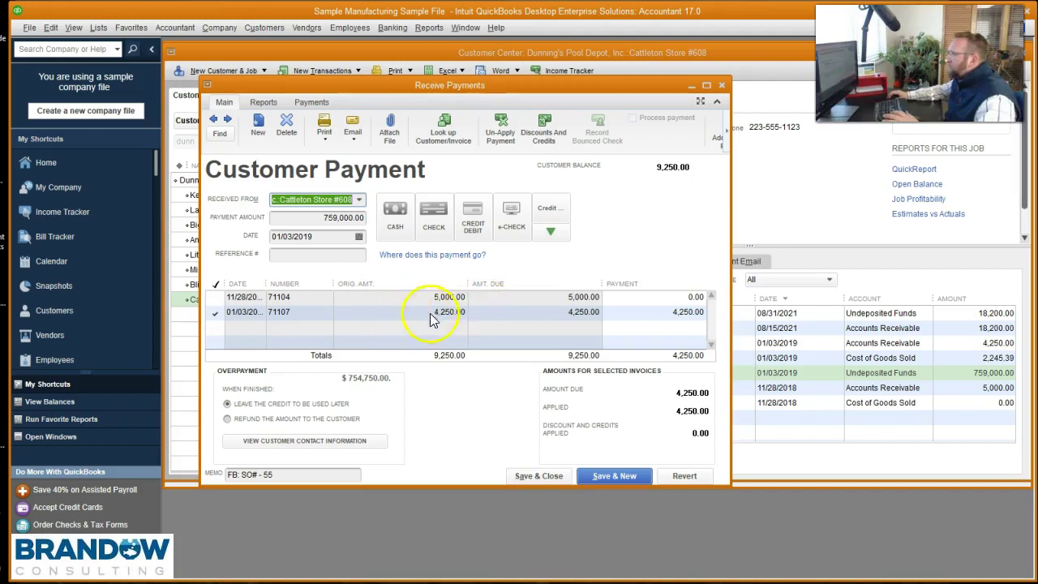
click(722, 85)
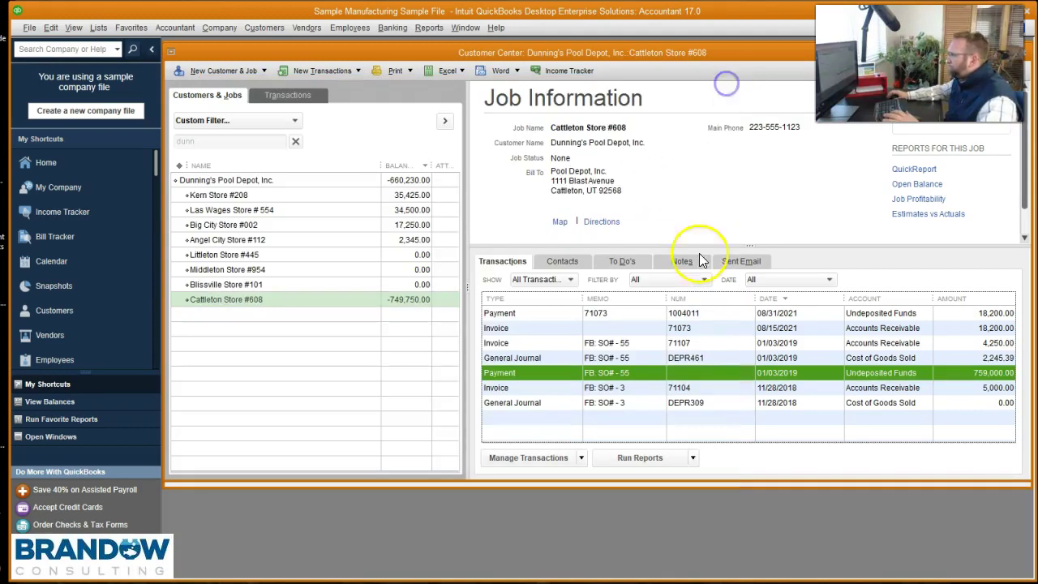